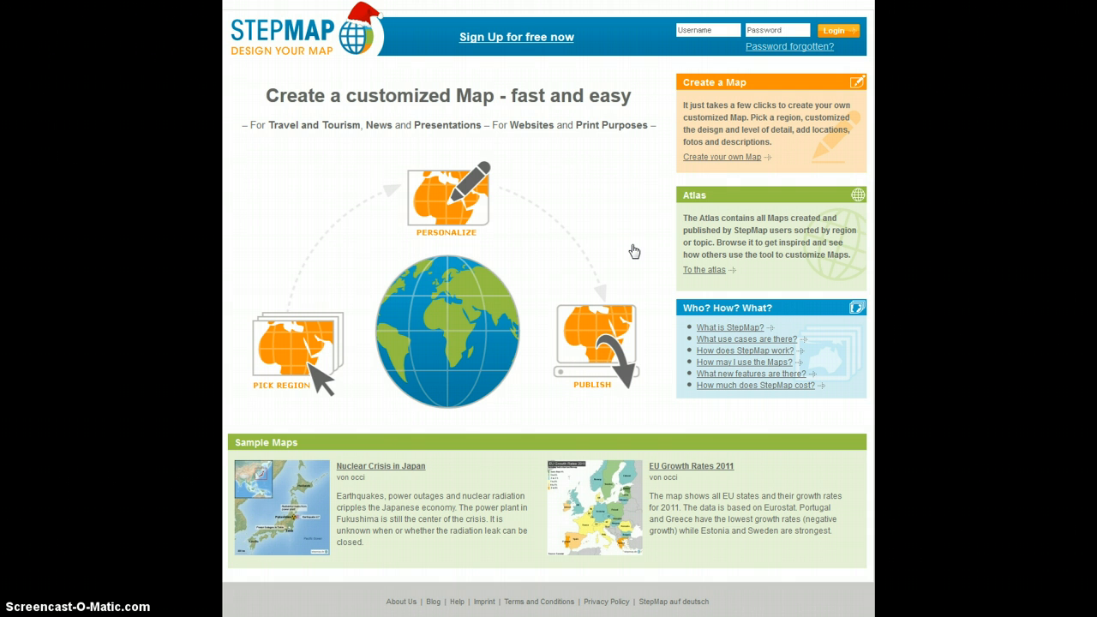
- Log in with the account username and password, then dismiss the save-password prompt
click(592, 240)
click(696, 29)
text(occi)
key(Tab)
key(Return)
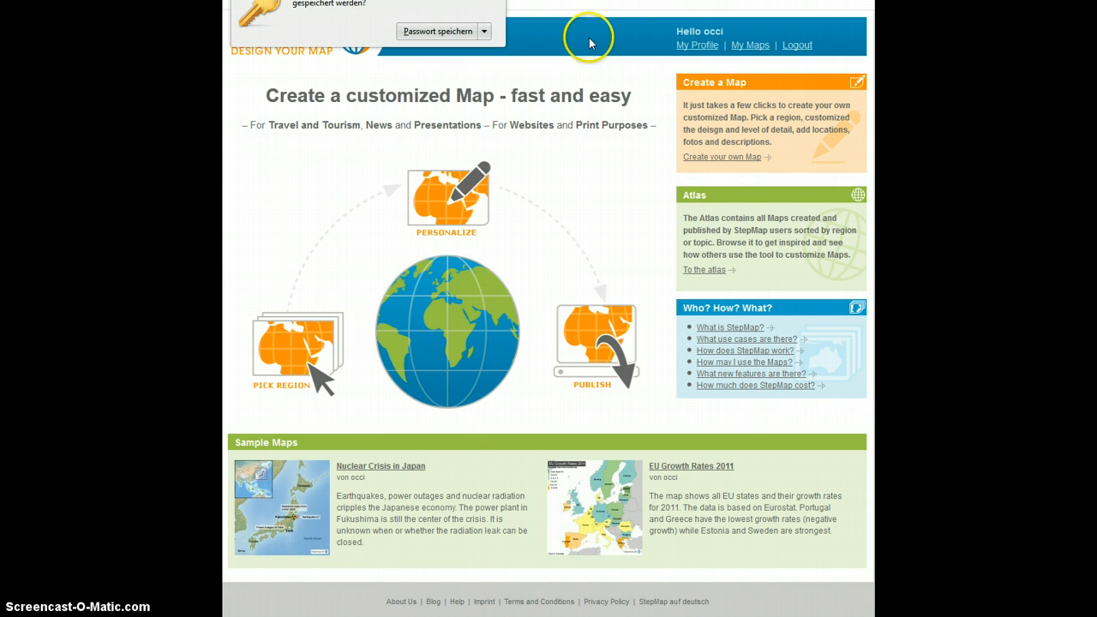
click(645, 59)
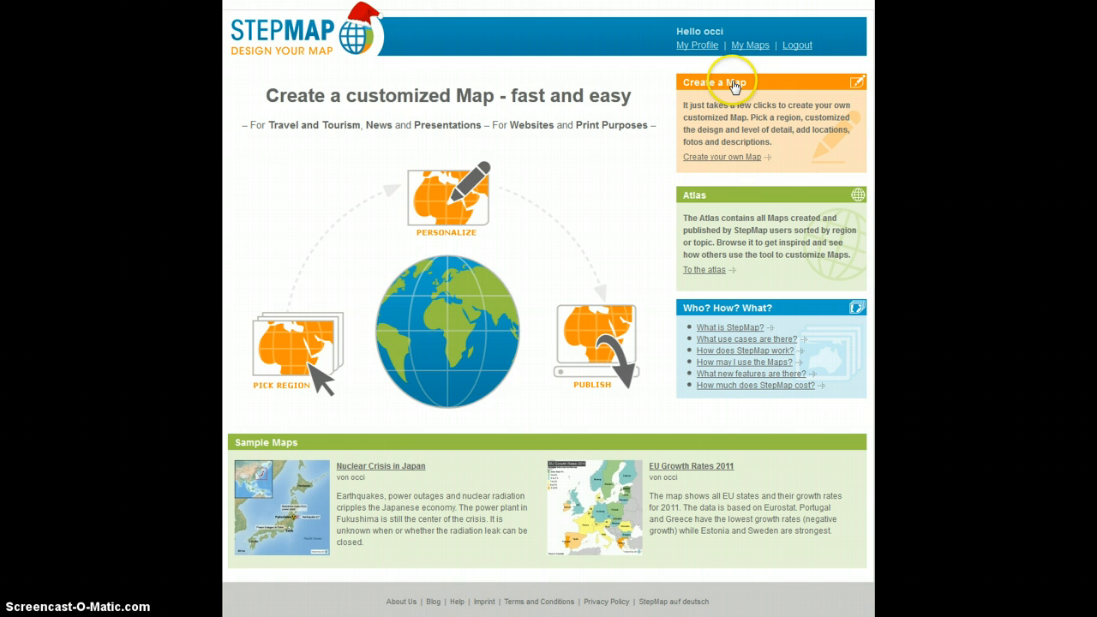
- Start creating a new map and choose the standard country map type
click(734, 86)
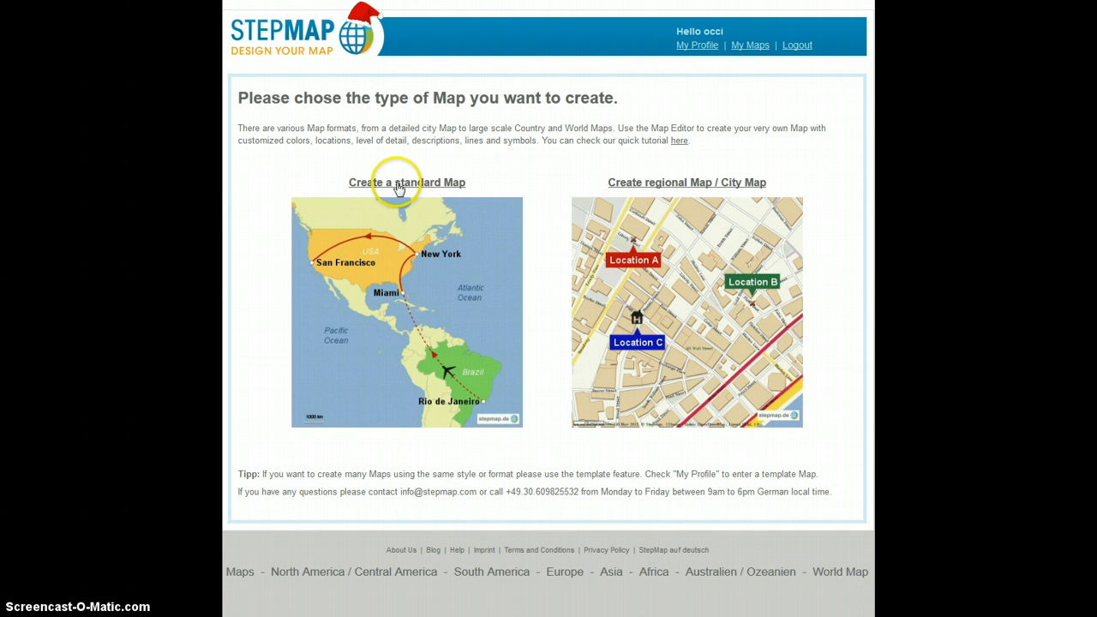
click(406, 251)
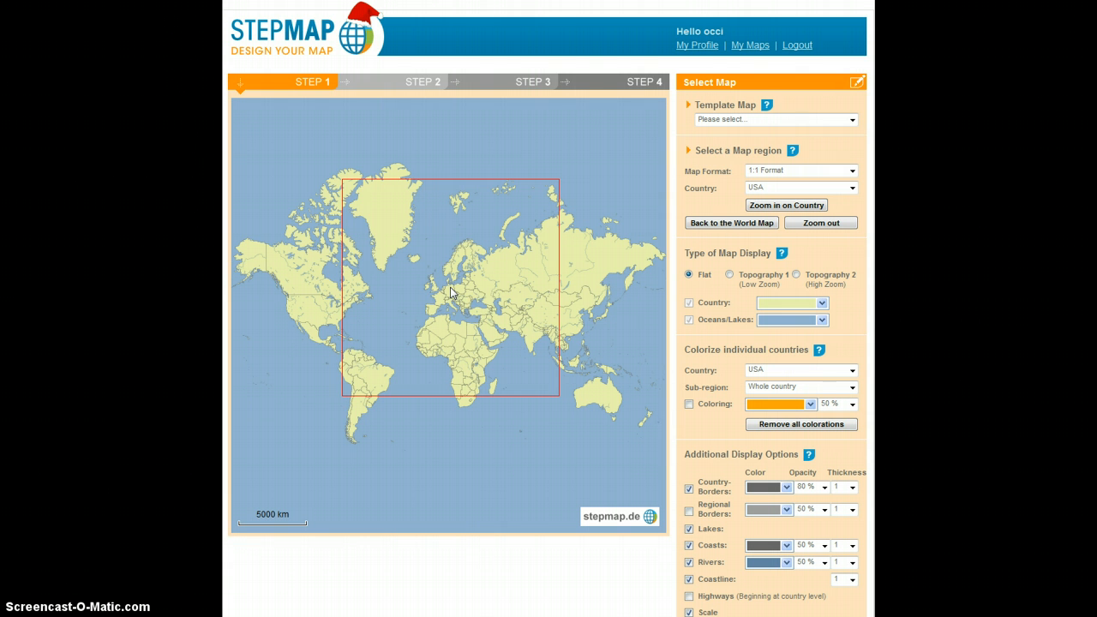
- Create a standard map showing the whole world
click(452, 291)
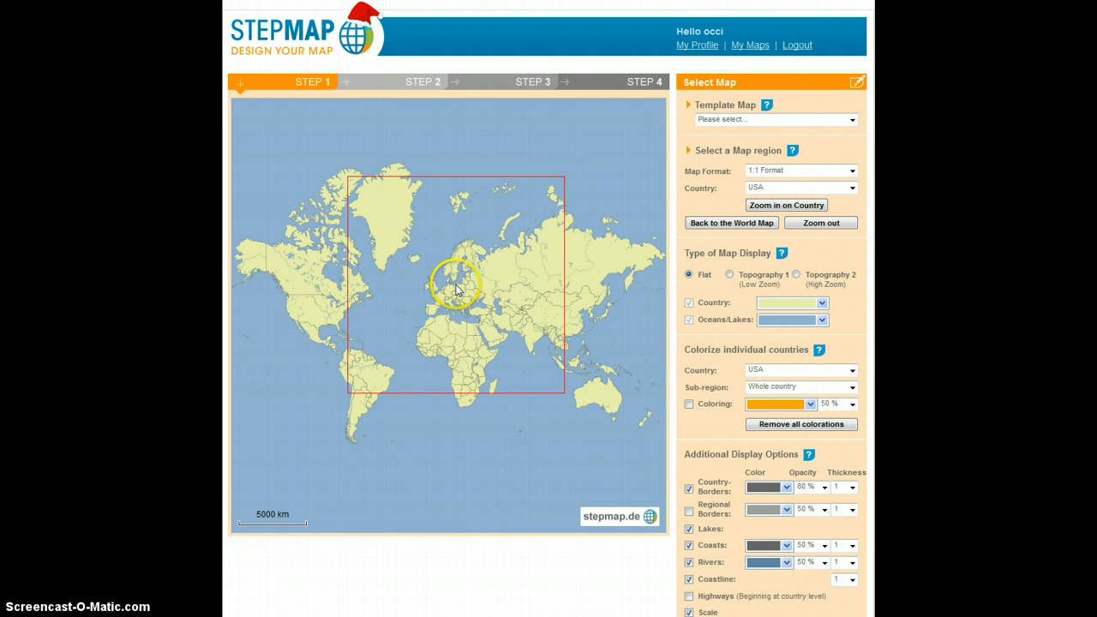
scroll(459, 286, up, 1)
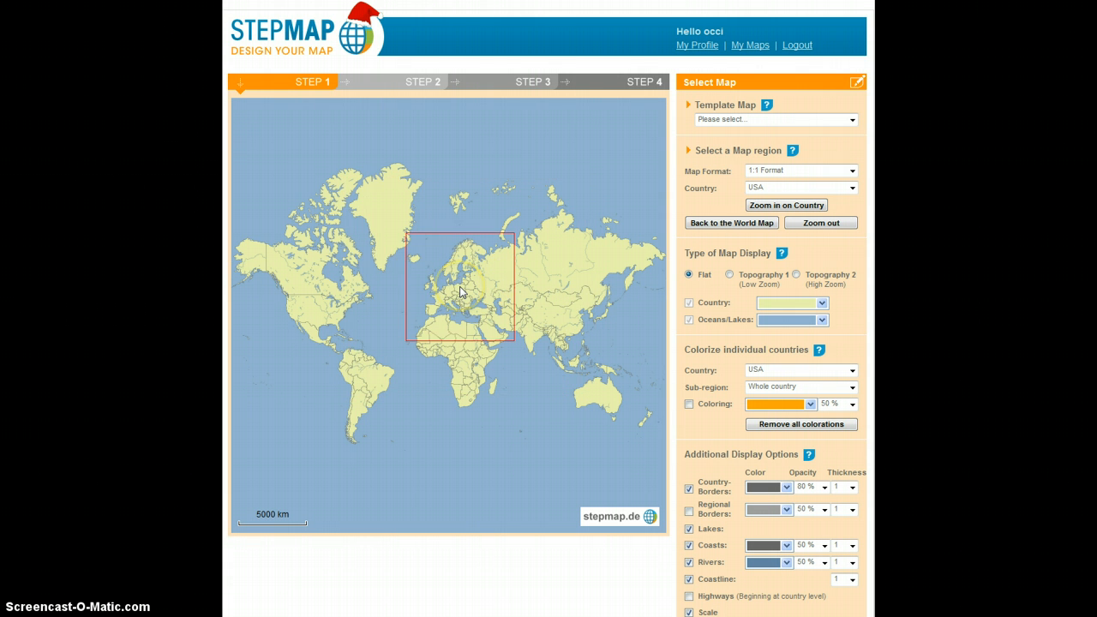
scroll(460, 292, down, 1)
scroll(460, 292, up, 2)
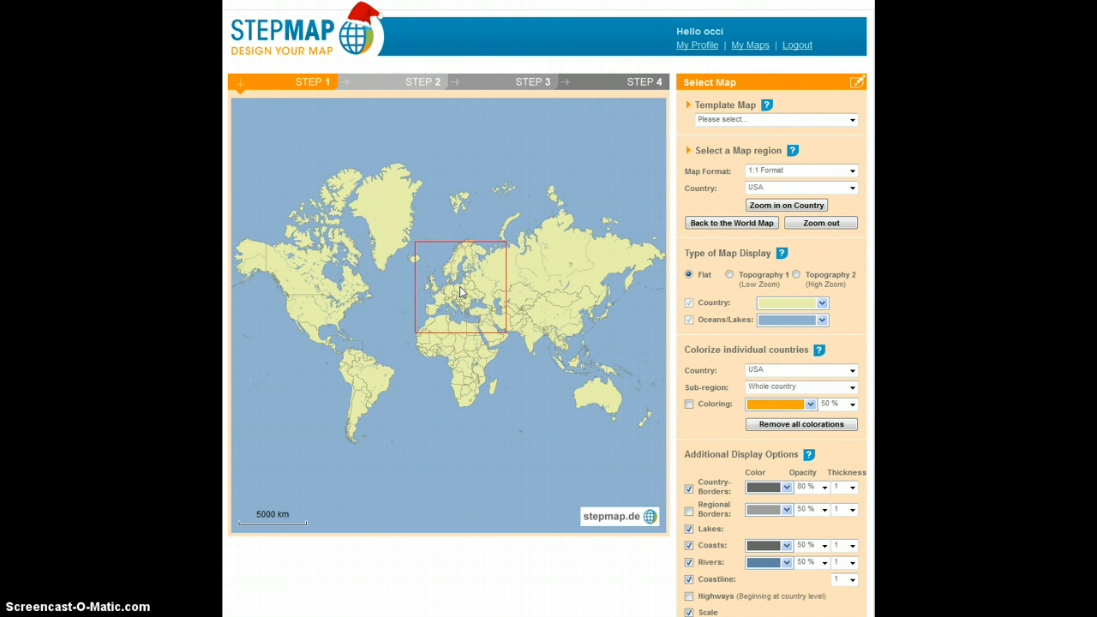
scroll(461, 292, down, 3)
scroll(460, 293, up, 2)
scroll(460, 292, down, 1)
click(449, 285)
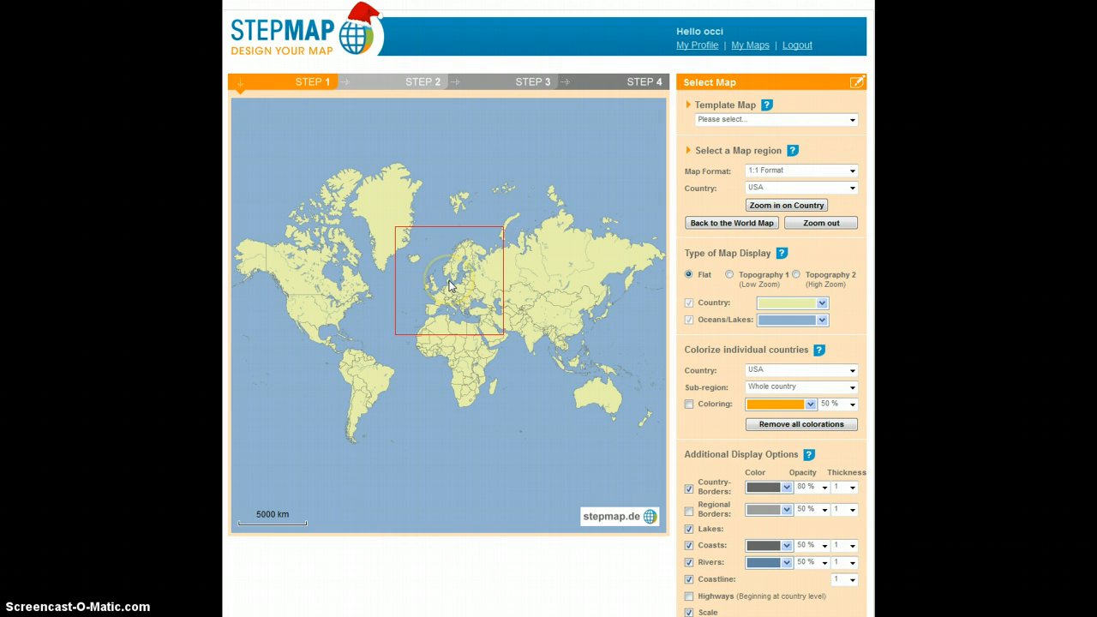
click(449, 285)
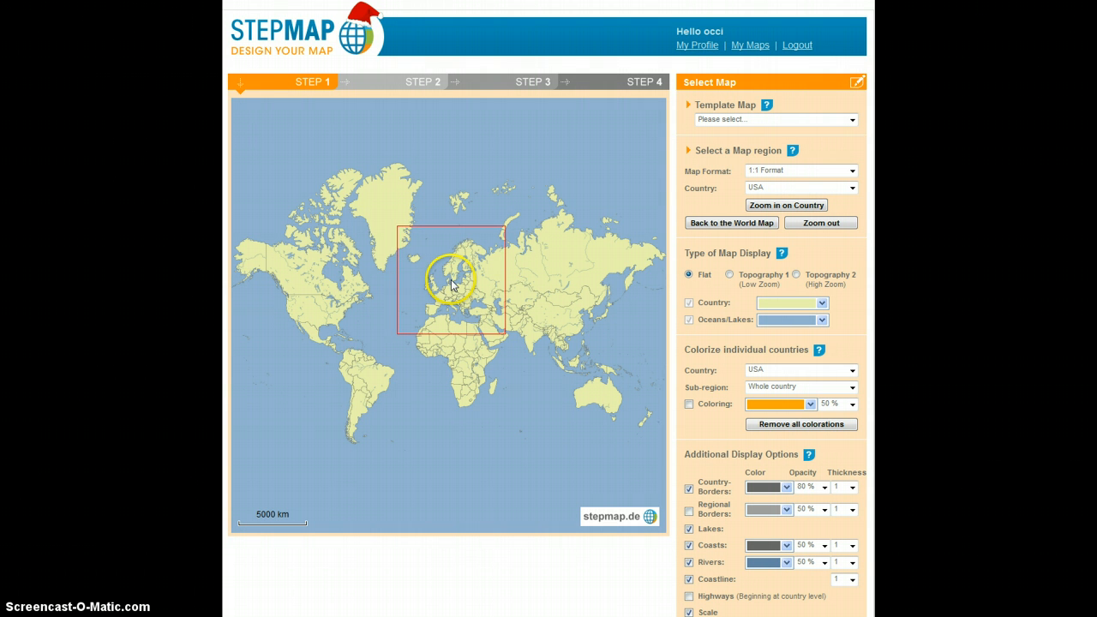
scroll(450, 280, up, 1)
- Zoom the map region from Europe down to Spain and the Iberian Peninsula
click(451, 279)
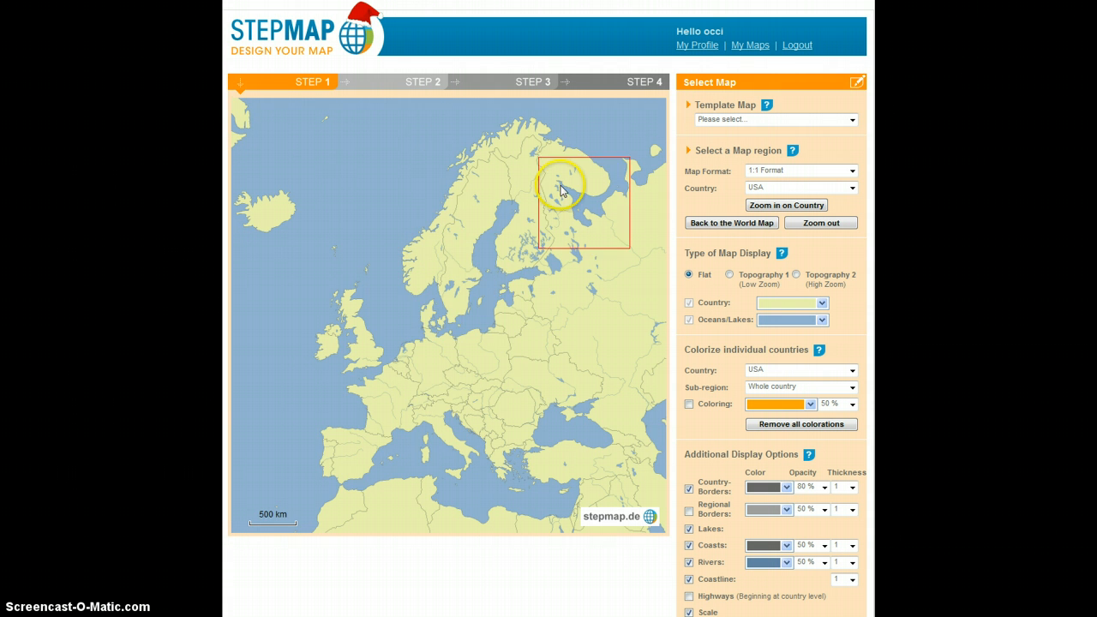
click(457, 254)
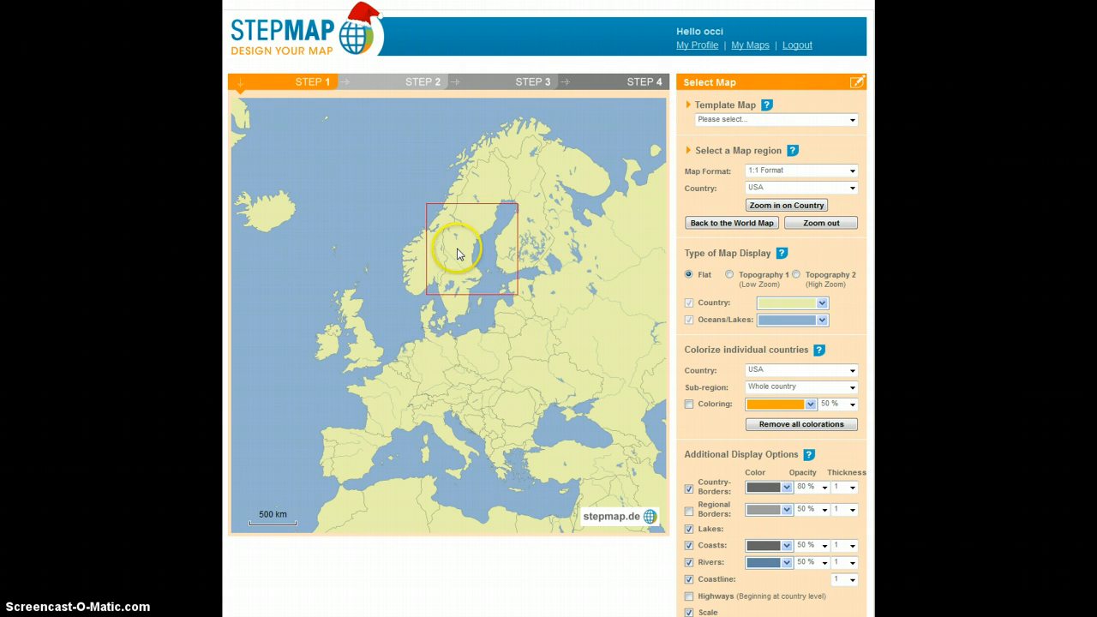
click(353, 455)
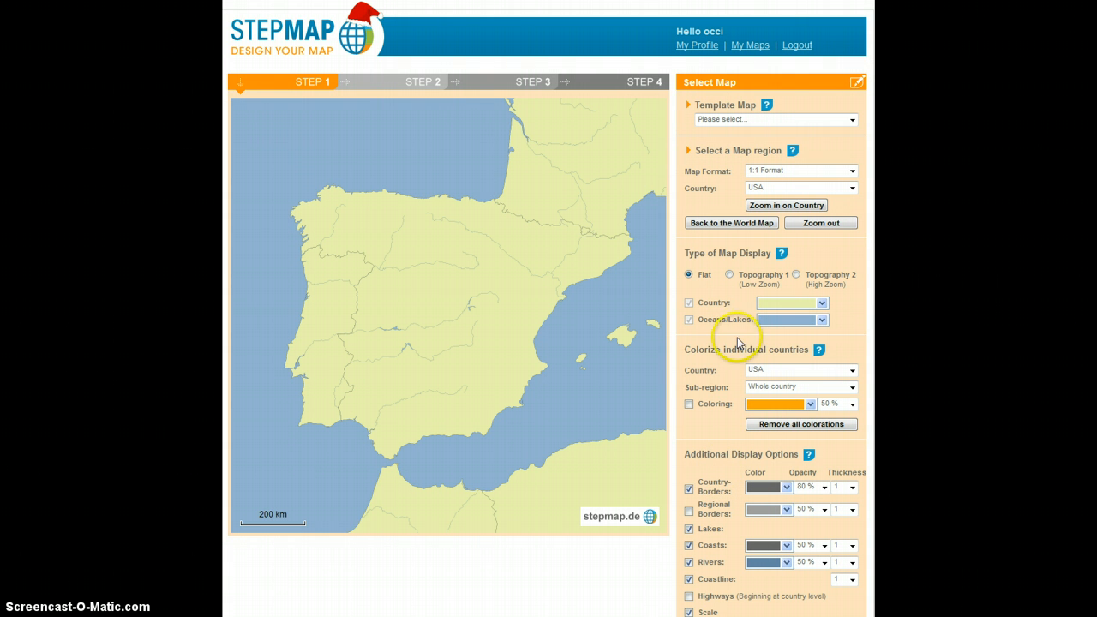
- Switch the map to Topography 1 and turn on the Country land colour overlay
click(728, 274)
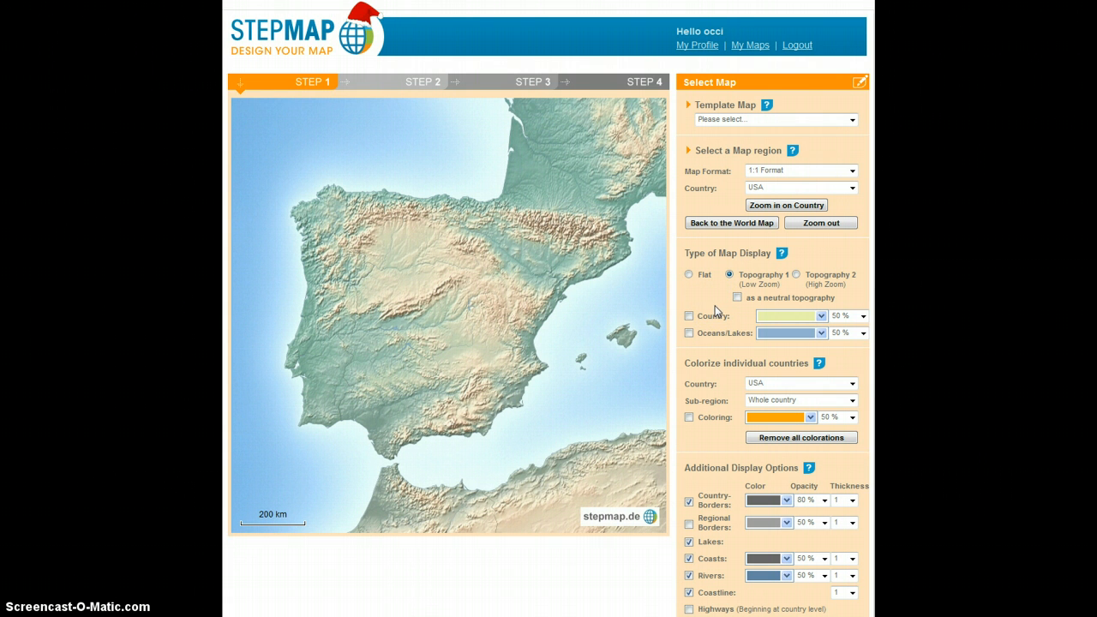
click(690, 316)
click(690, 316)
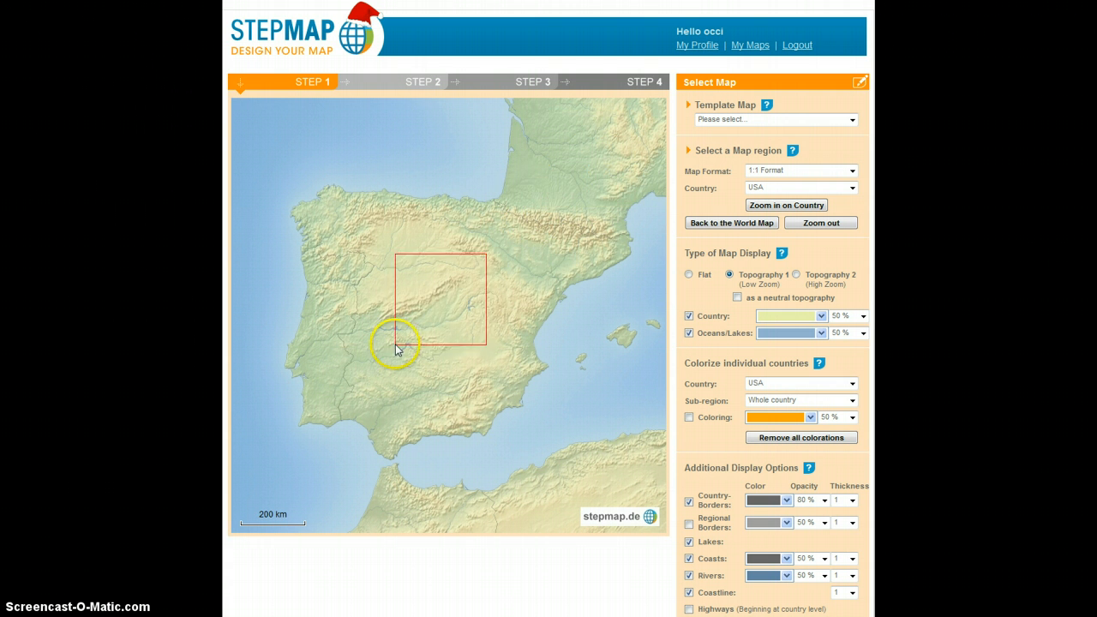
- Tint the land pale olive green instead of the red tried first
click(783, 316)
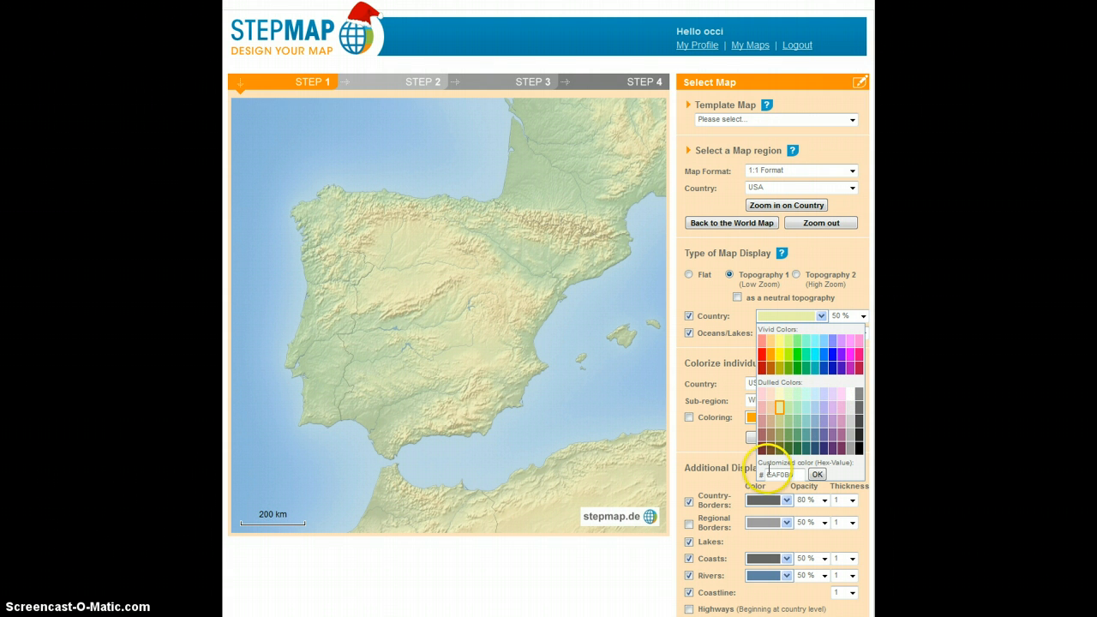
mouse_move(754, 463)
mouse_down()
mouse_move(853, 462)
mouse_move(762, 474)
mouse_up()
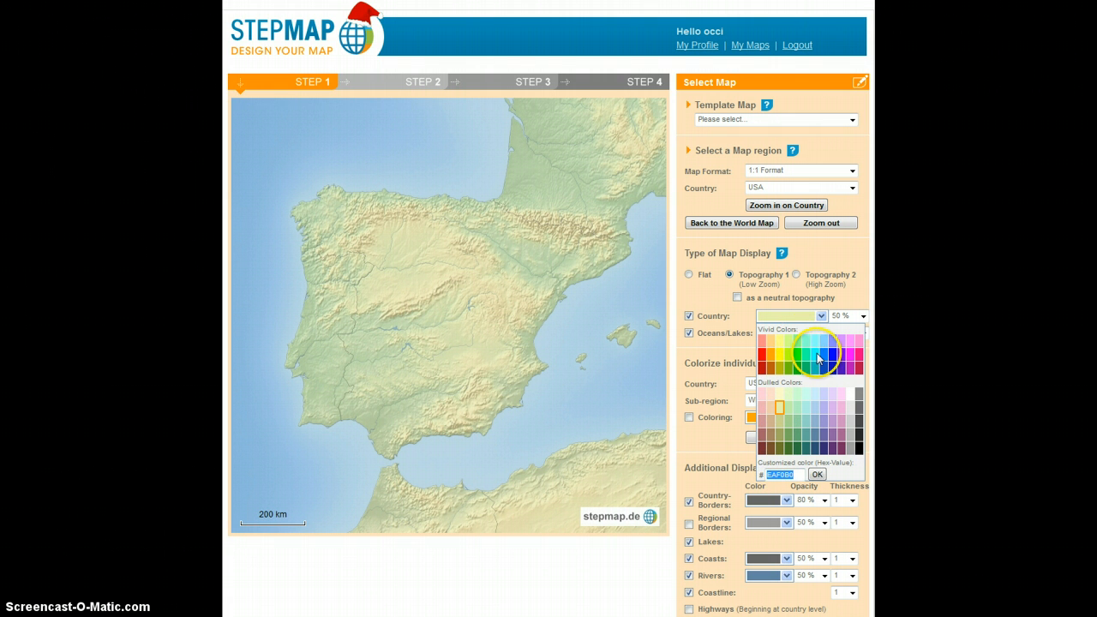
click(764, 356)
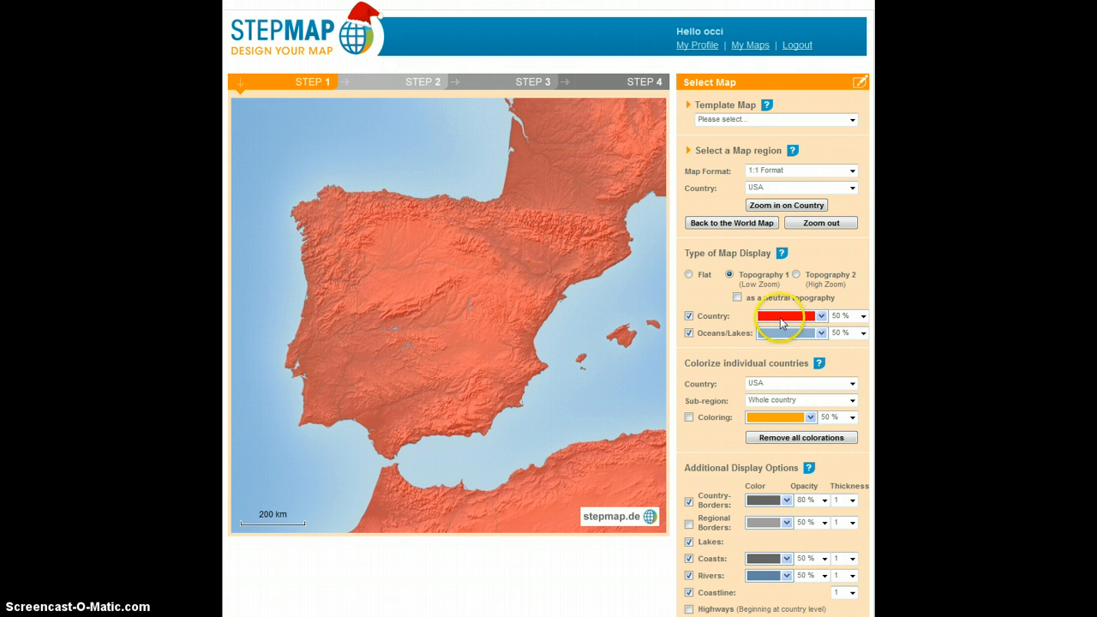
click(781, 317)
click(782, 423)
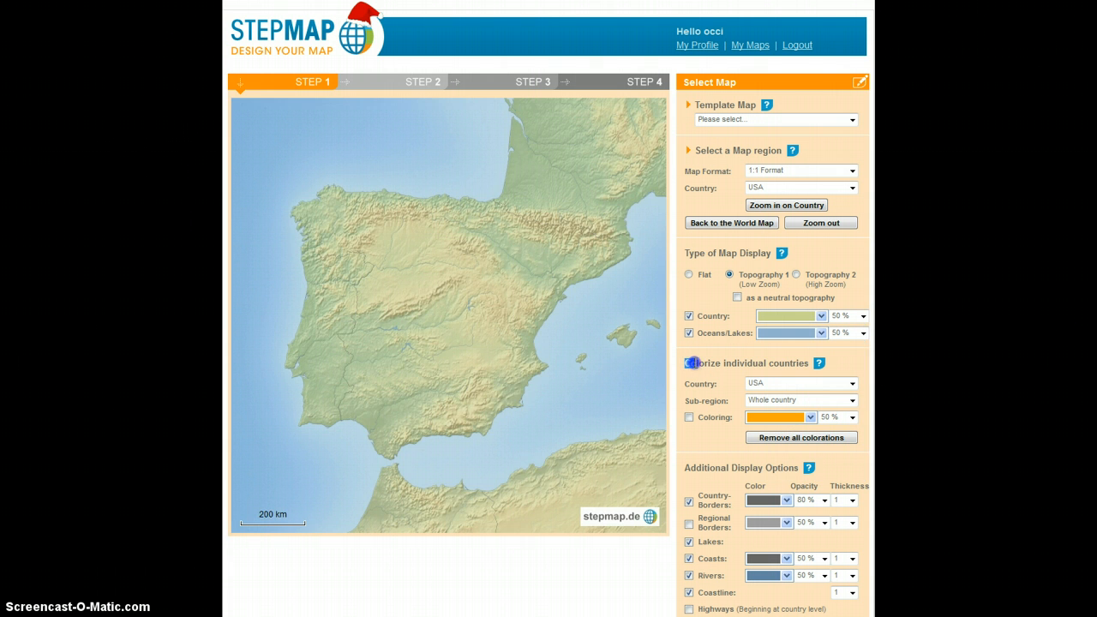
drag(692, 363, 770, 377)
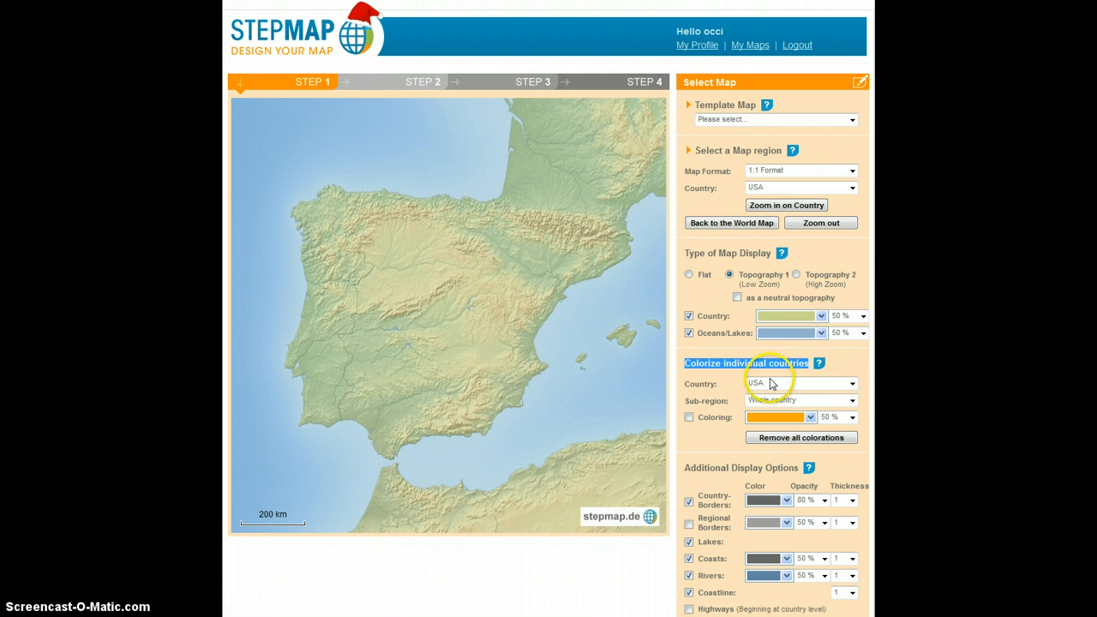
- Colourize Spain orange using the individual-country colouring option
click(770, 383)
key(s)
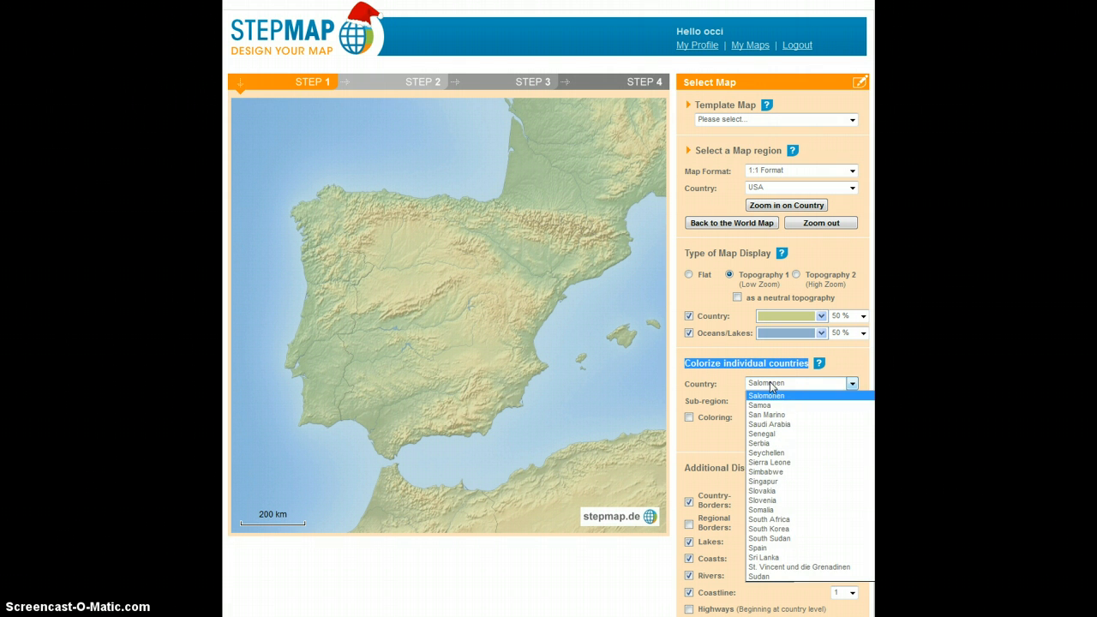
click(771, 550)
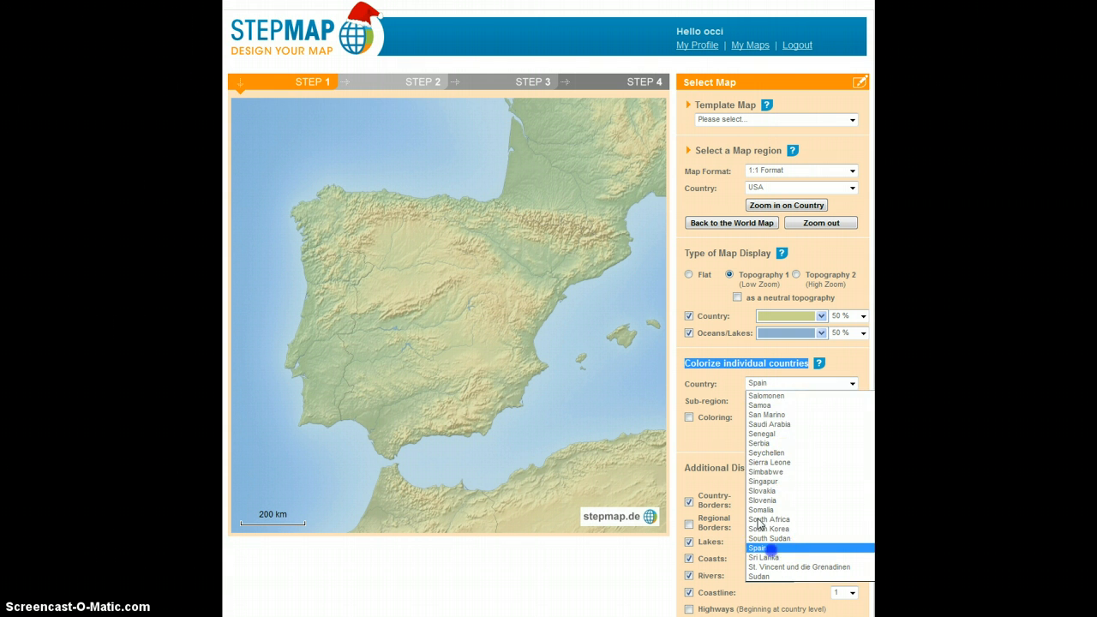
click(689, 417)
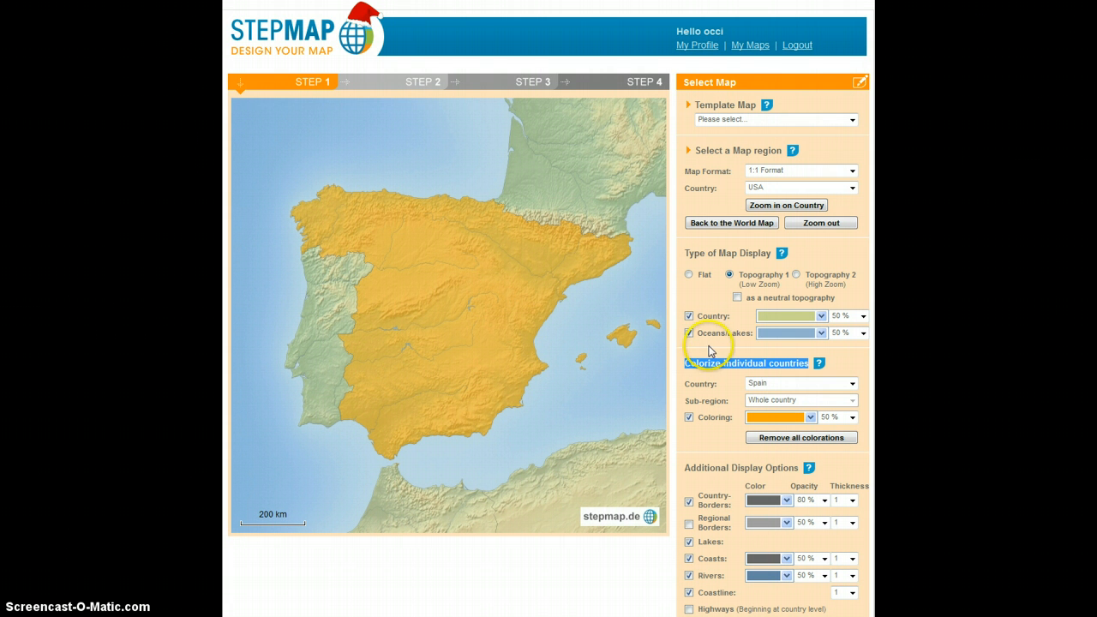
scroll(785, 448, down, 1)
- Set the Country-Borders thickness to 5
scroll(793, 440, down, 1)
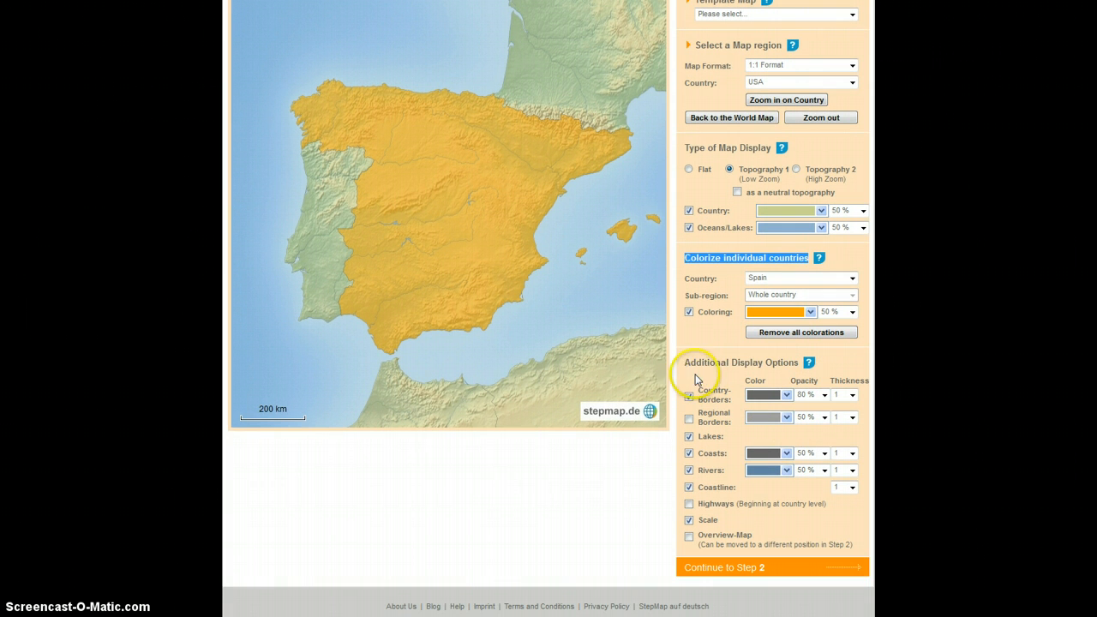
drag(684, 363, 797, 362)
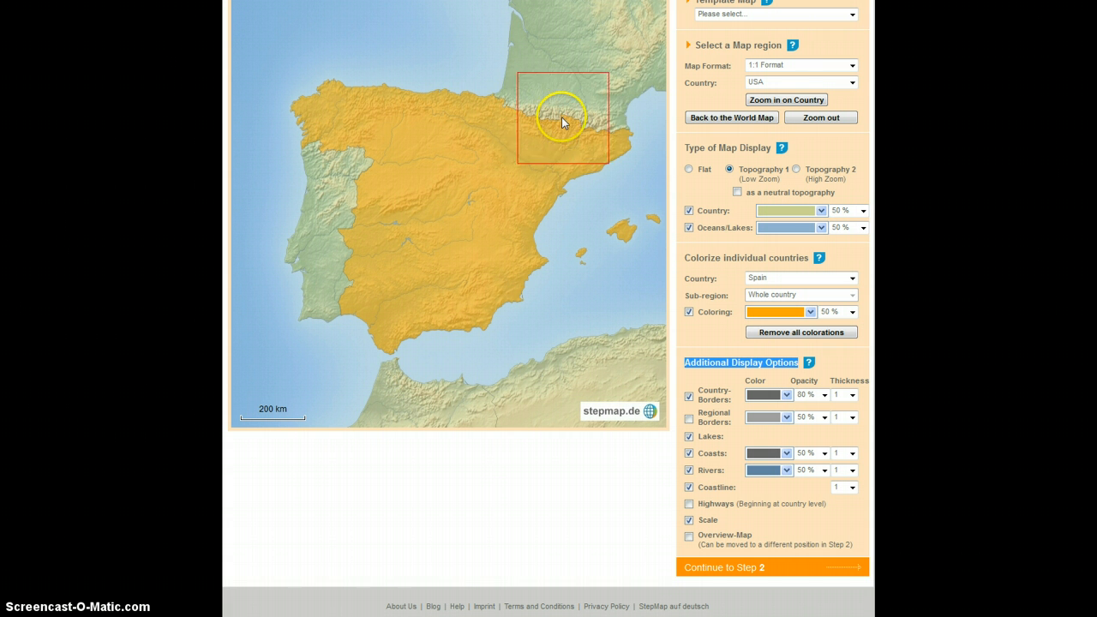
click(849, 395)
click(838, 448)
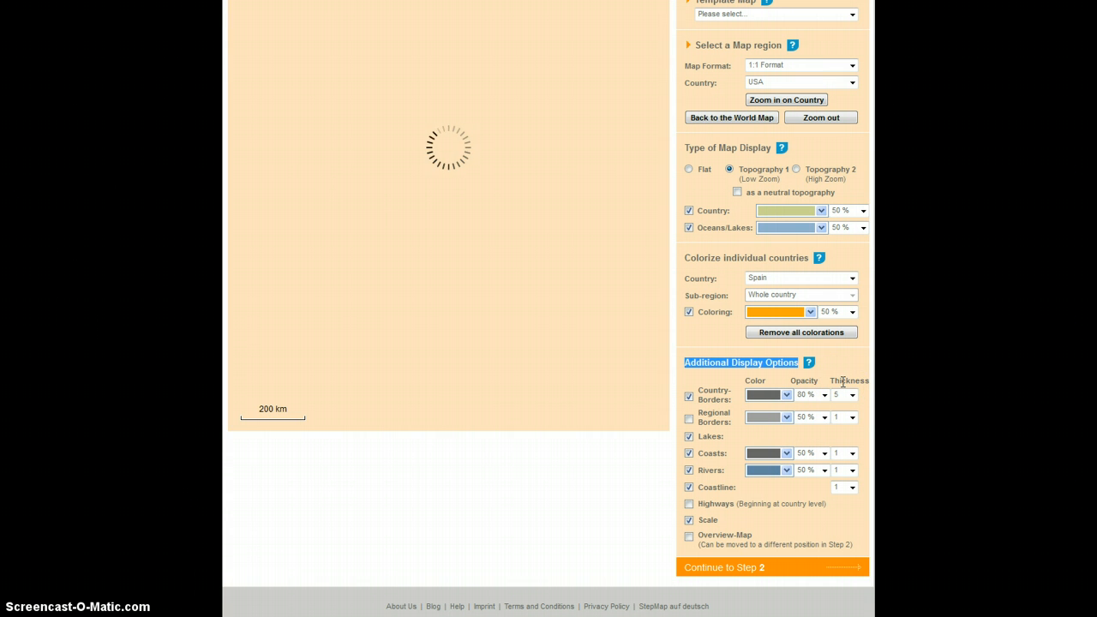
- Fine-tune the additional display options and remove the overview-map inset
scroll(843, 382, up, 2)
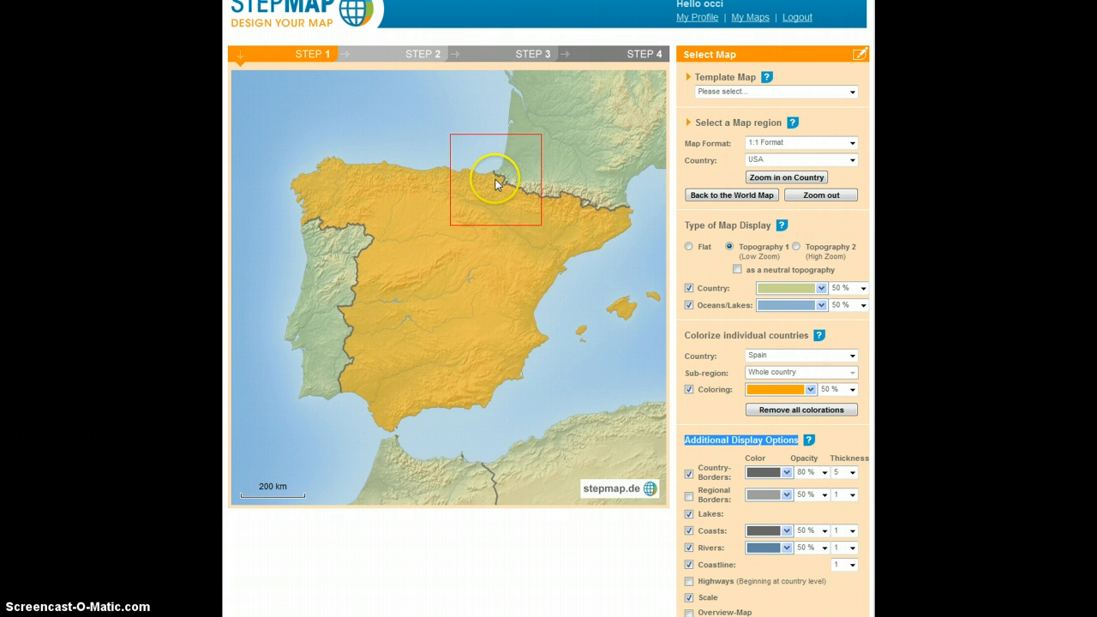
scroll(812, 391, down, 2)
scroll(812, 391, down, 2)
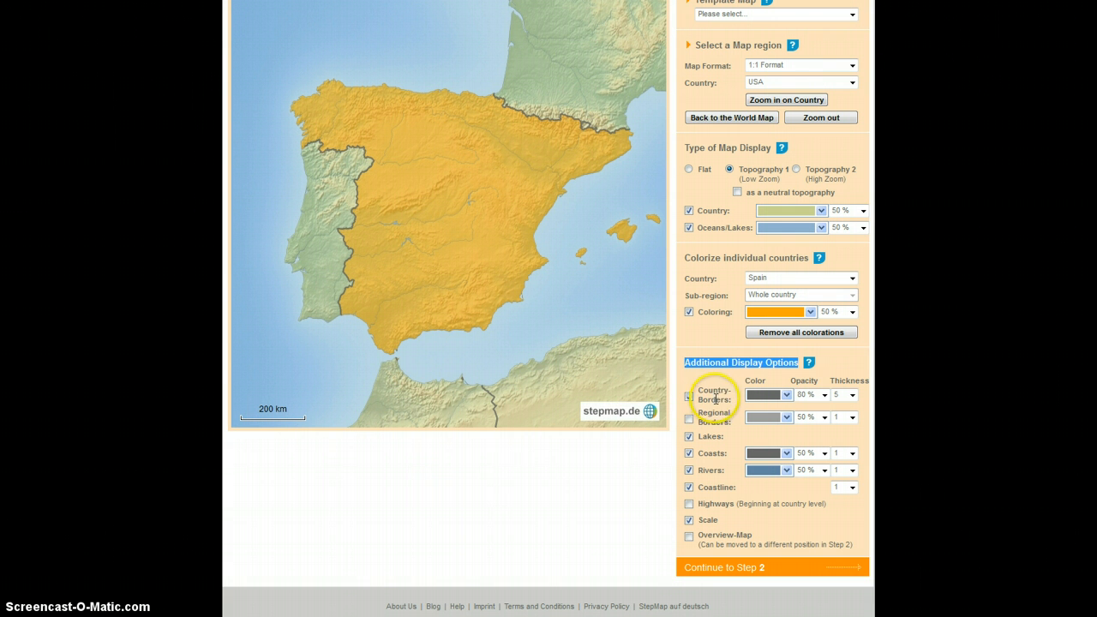
drag(730, 400, 714, 437)
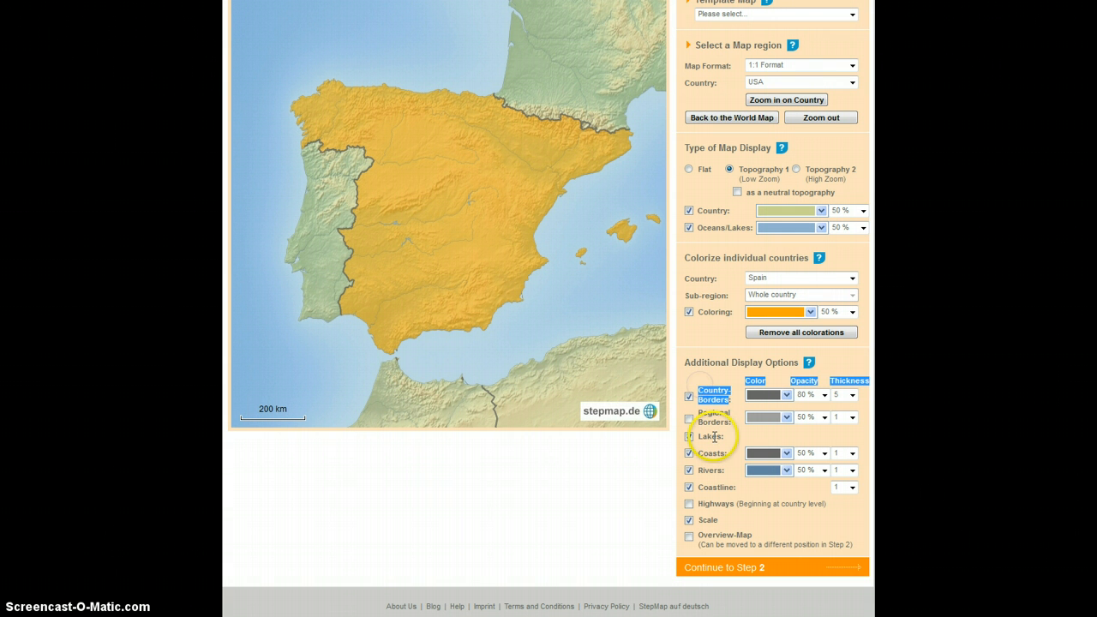
click(714, 437)
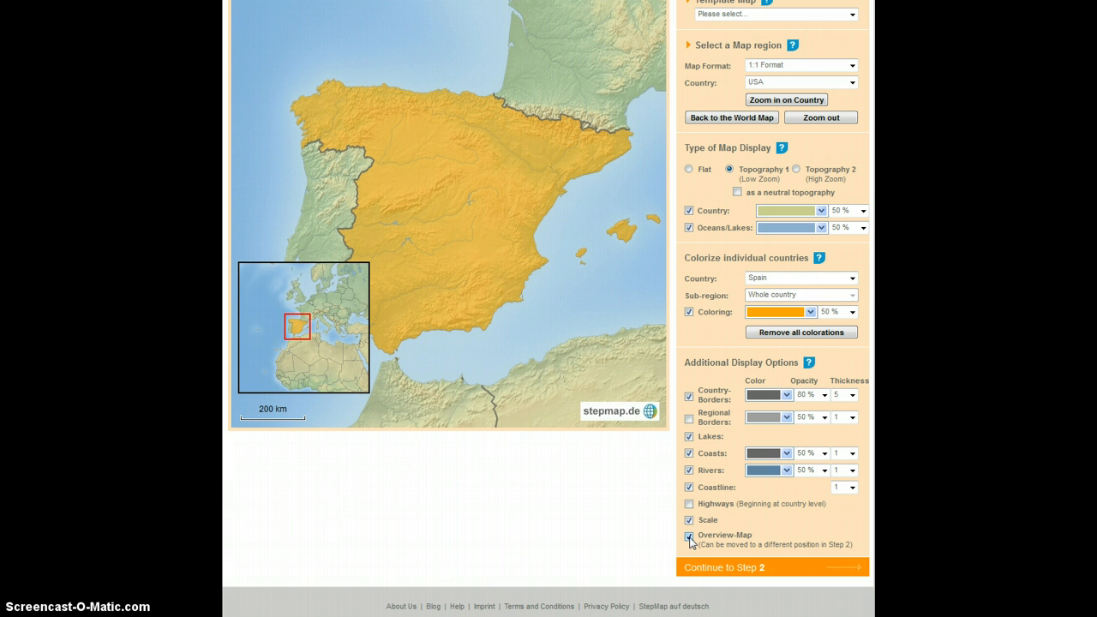
drag(752, 535, 721, 536)
click(370, 337)
click(689, 538)
scroll(784, 460, up, 2)
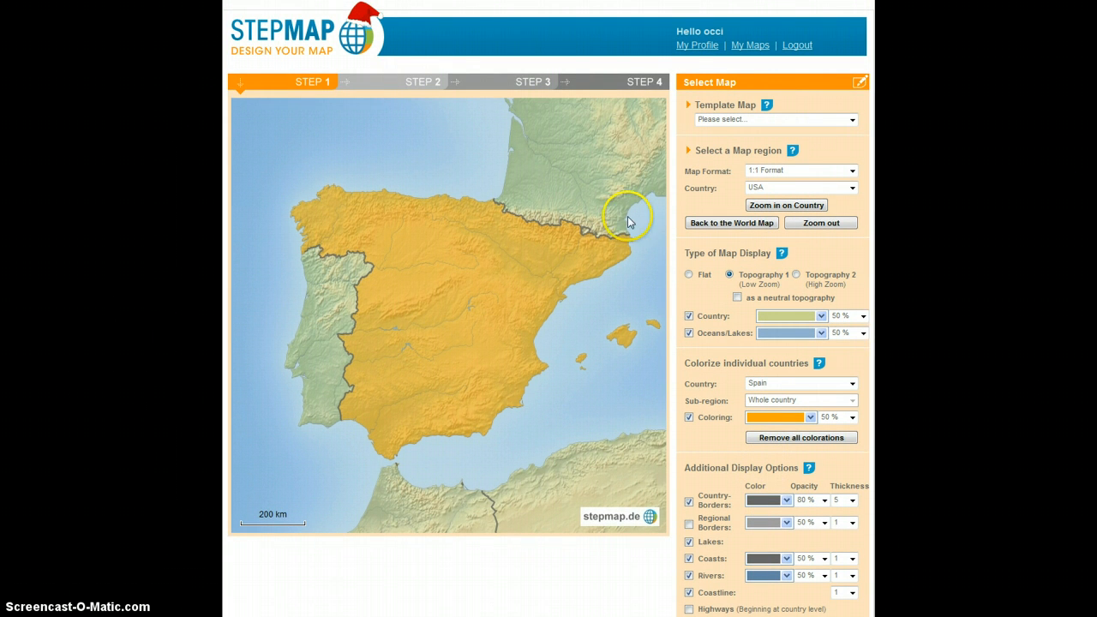
- Place a new location marker titled Madrid with label font size 14
click(391, 84)
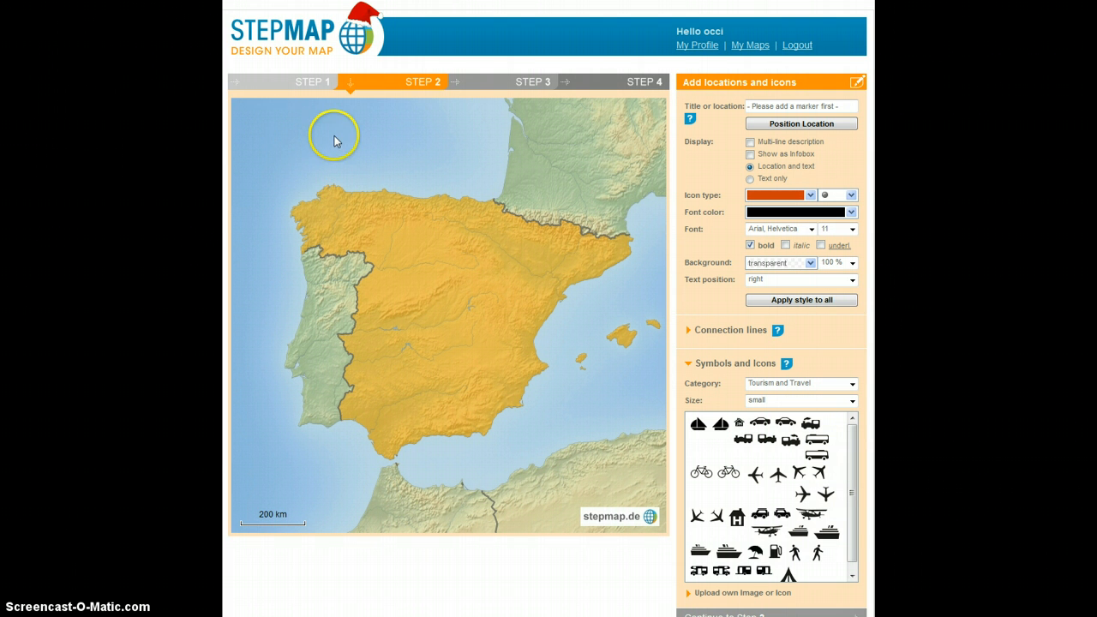
click(289, 135)
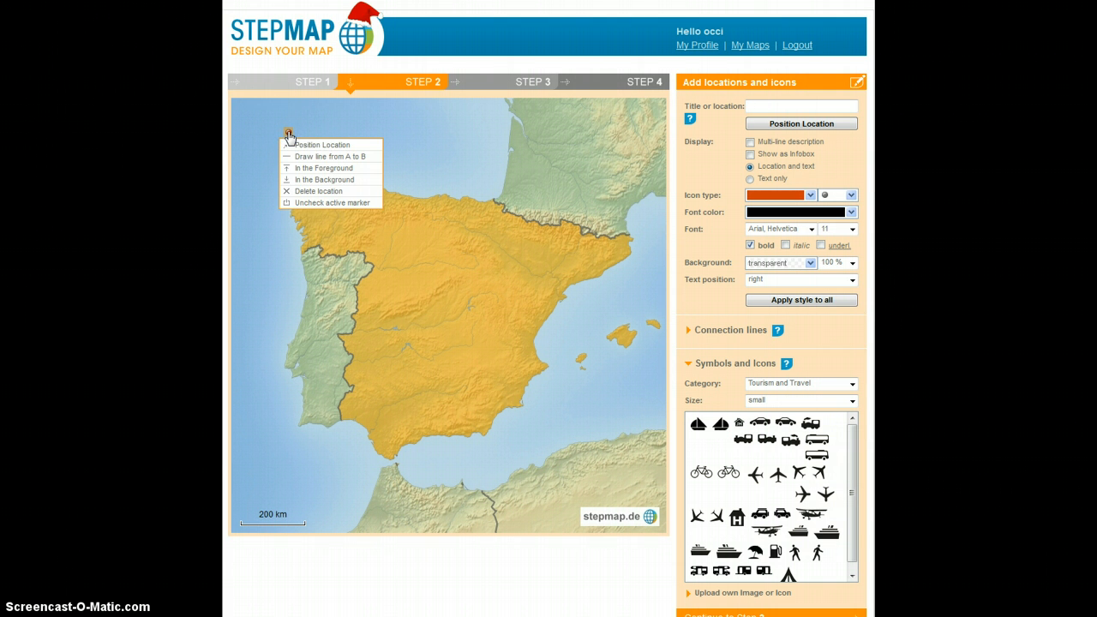
click(775, 105)
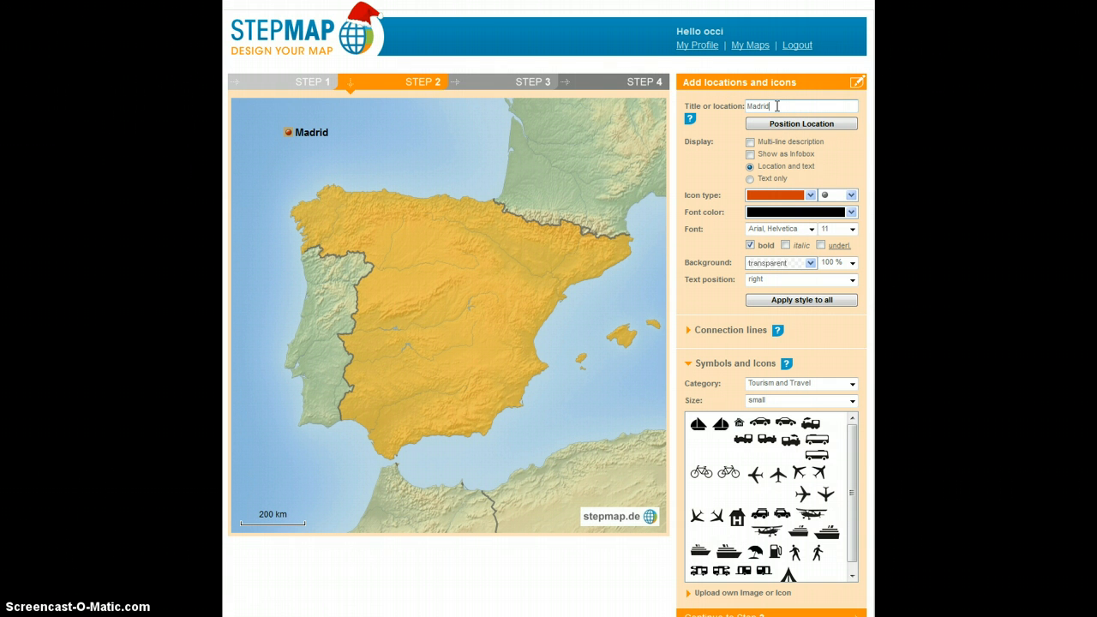
click(849, 229)
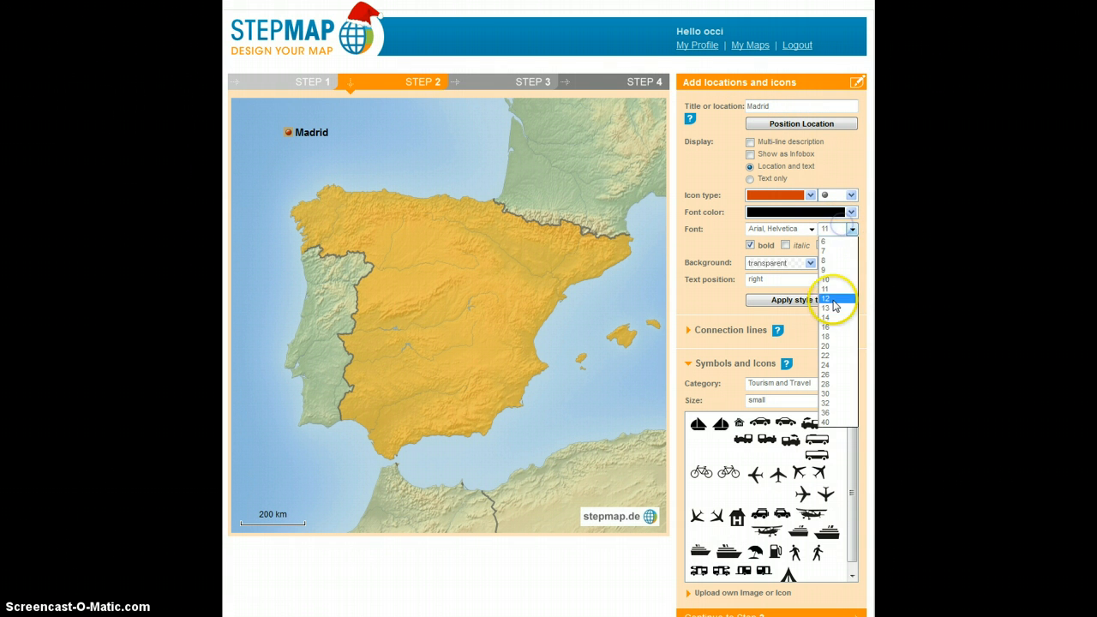
click(832, 318)
mouse_move(326, 137)
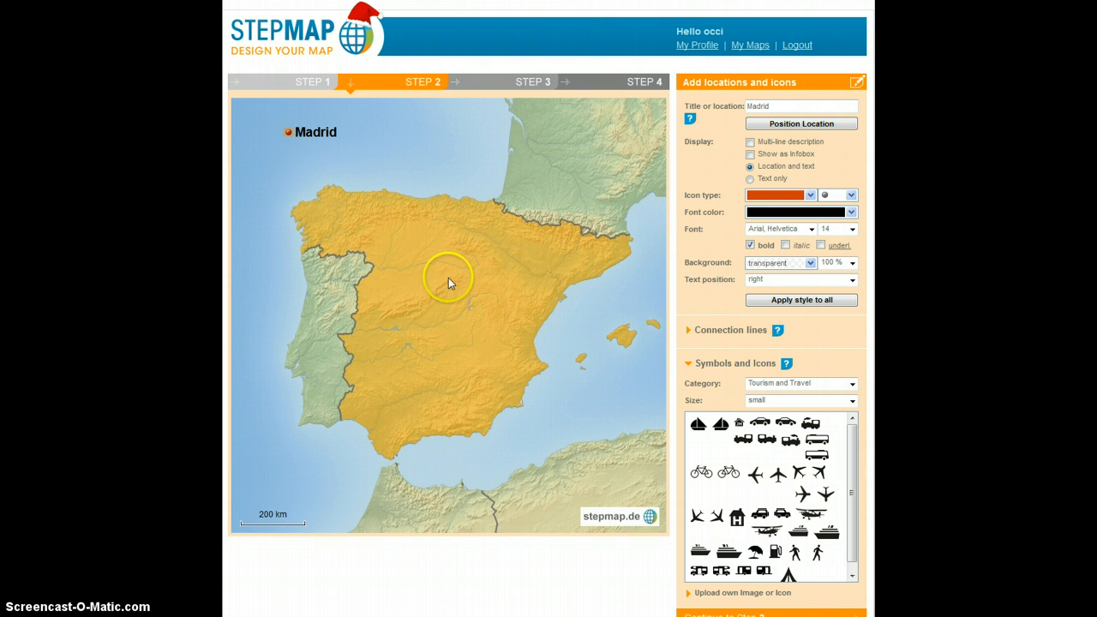
click(794, 127)
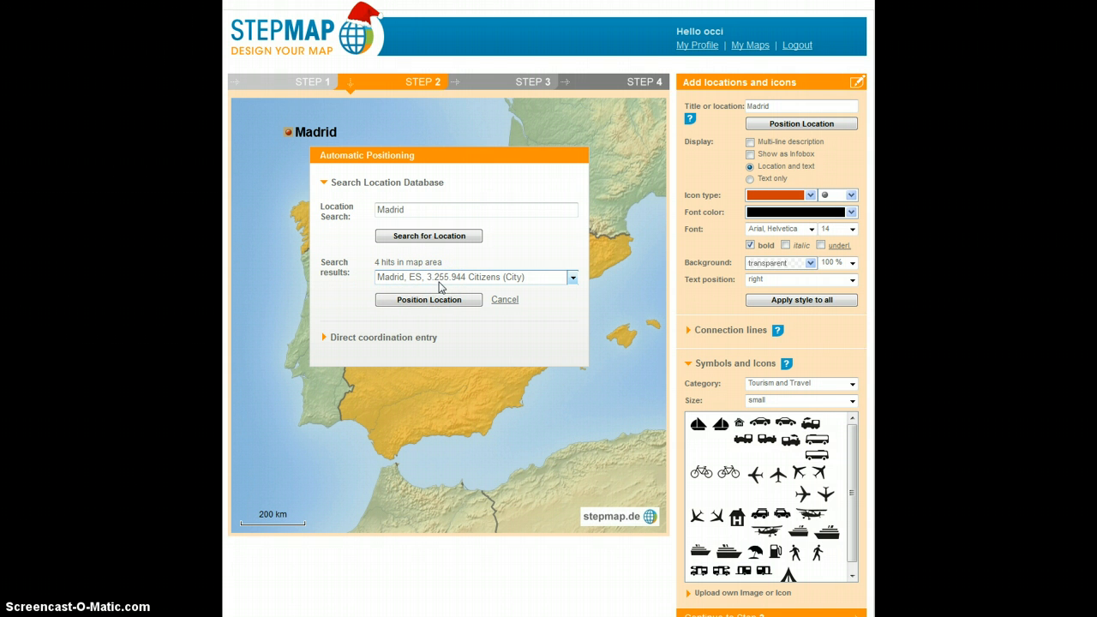
- Auto-position Madrid at its real location in central Spain
click(424, 302)
click(461, 308)
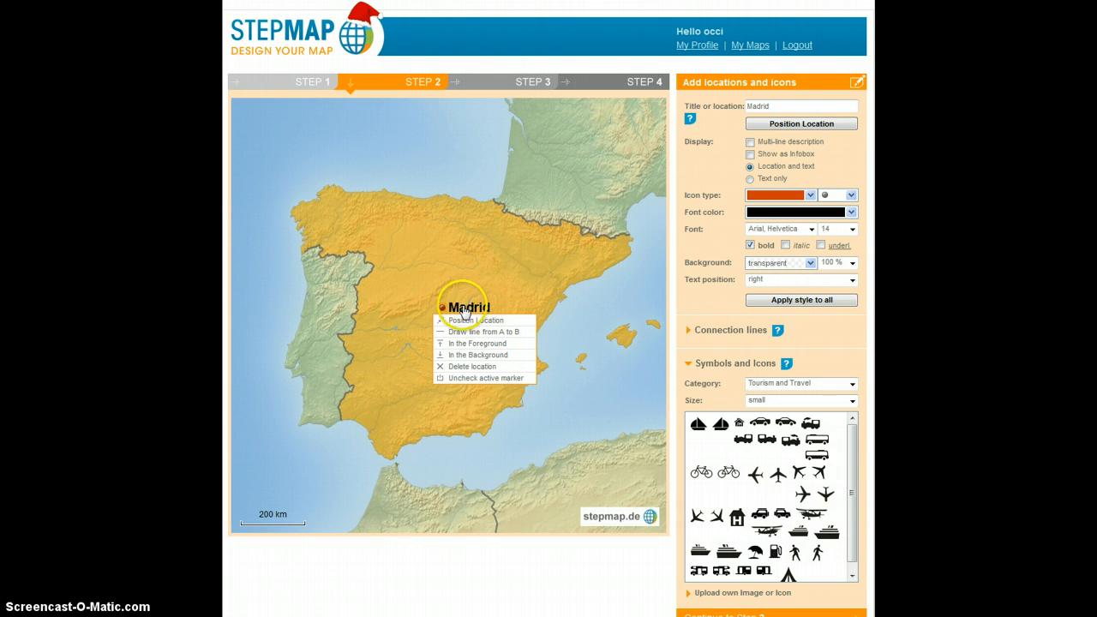
click(503, 286)
- Add a Barcelona marker and position it at the searched Barcelona city location
click(294, 153)
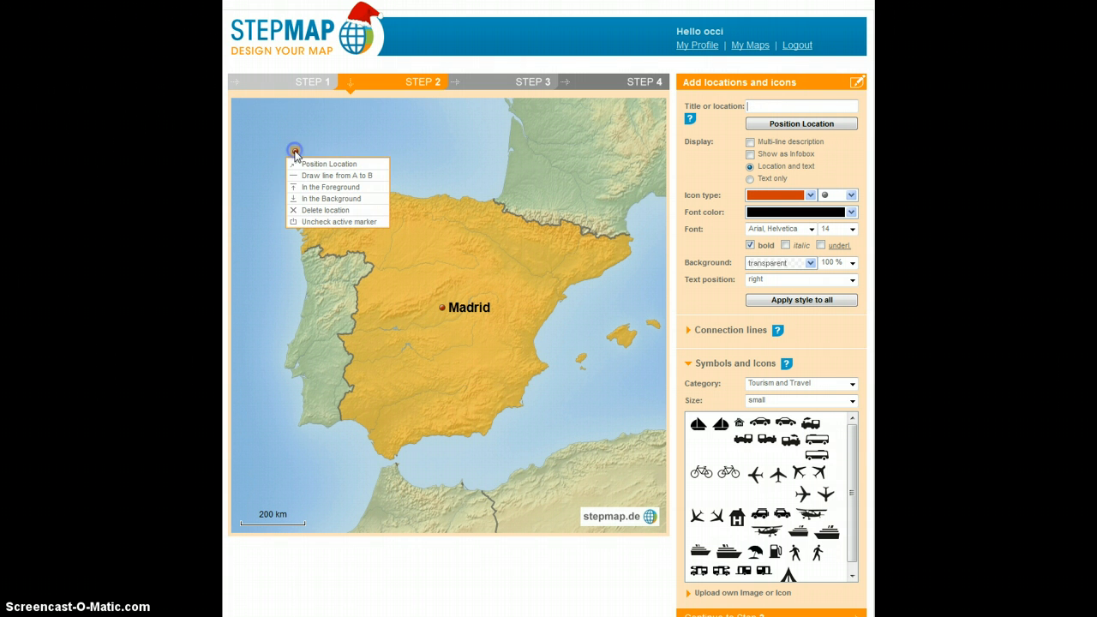
text(Barcelona)
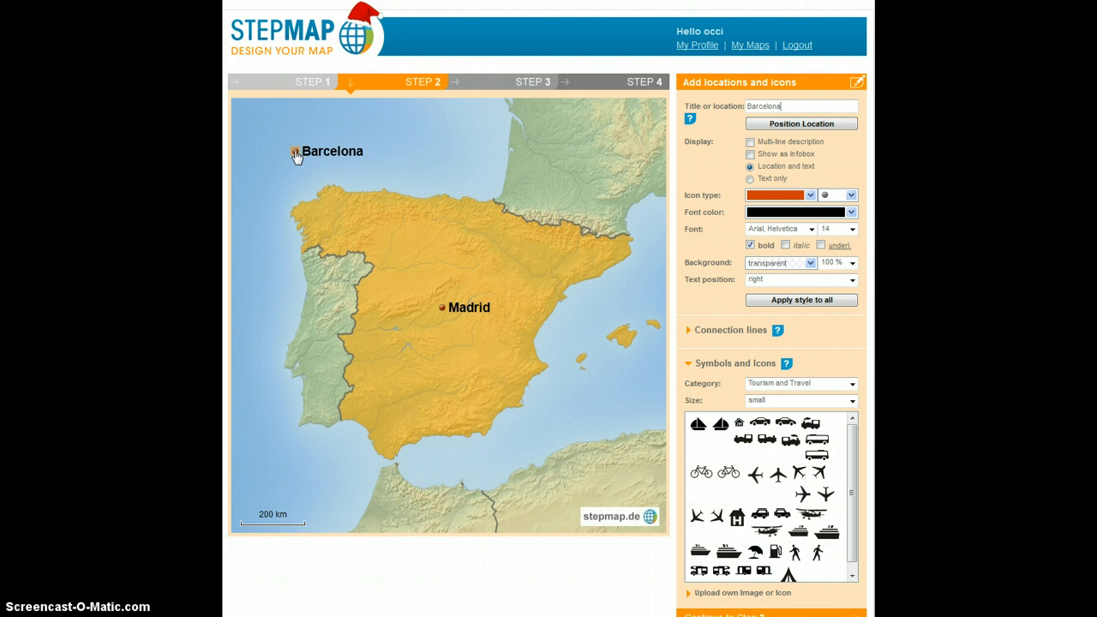
click(836, 124)
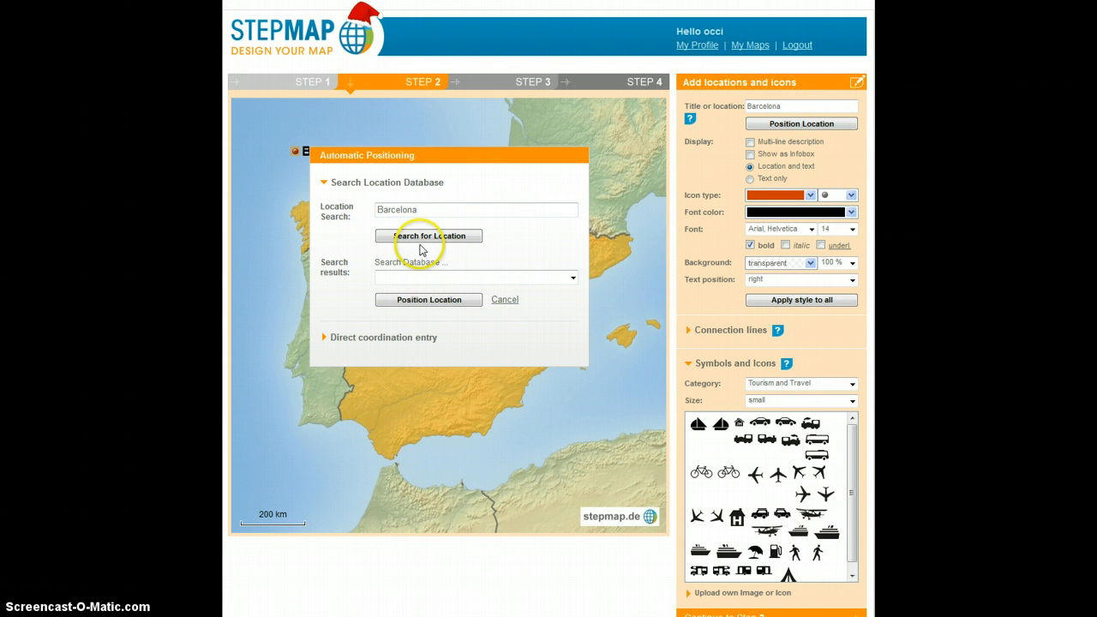
click(483, 210)
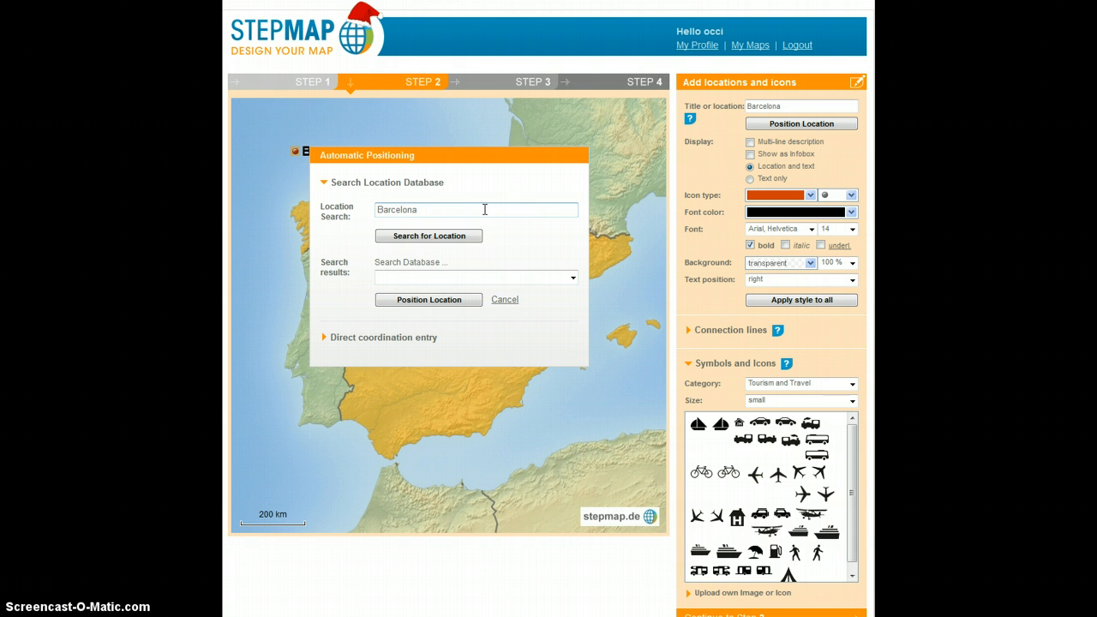
click(460, 240)
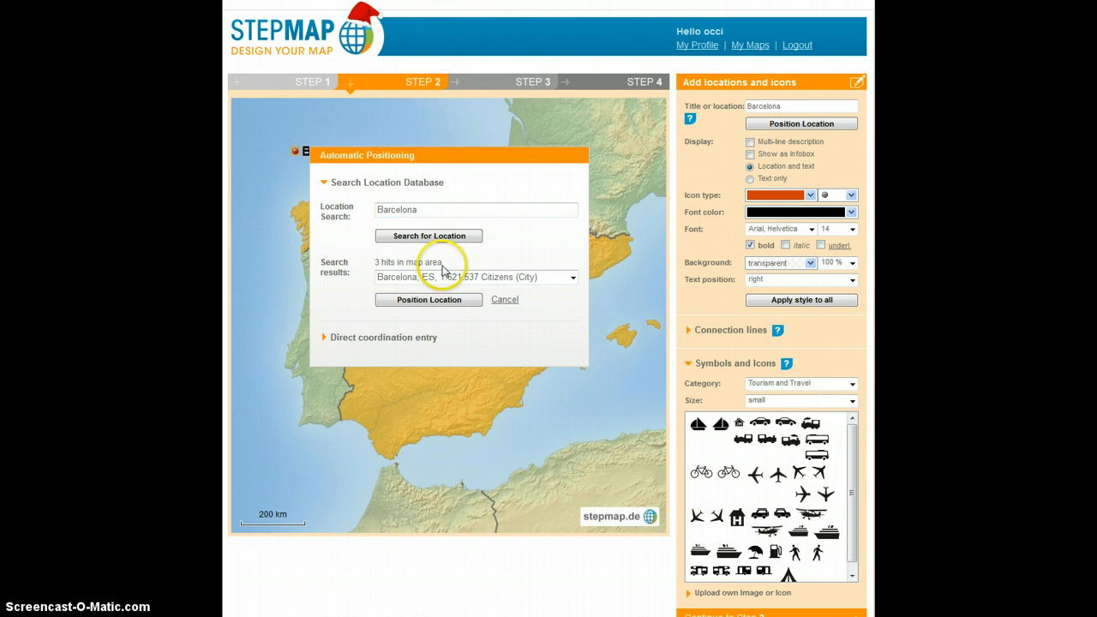
click(443, 273)
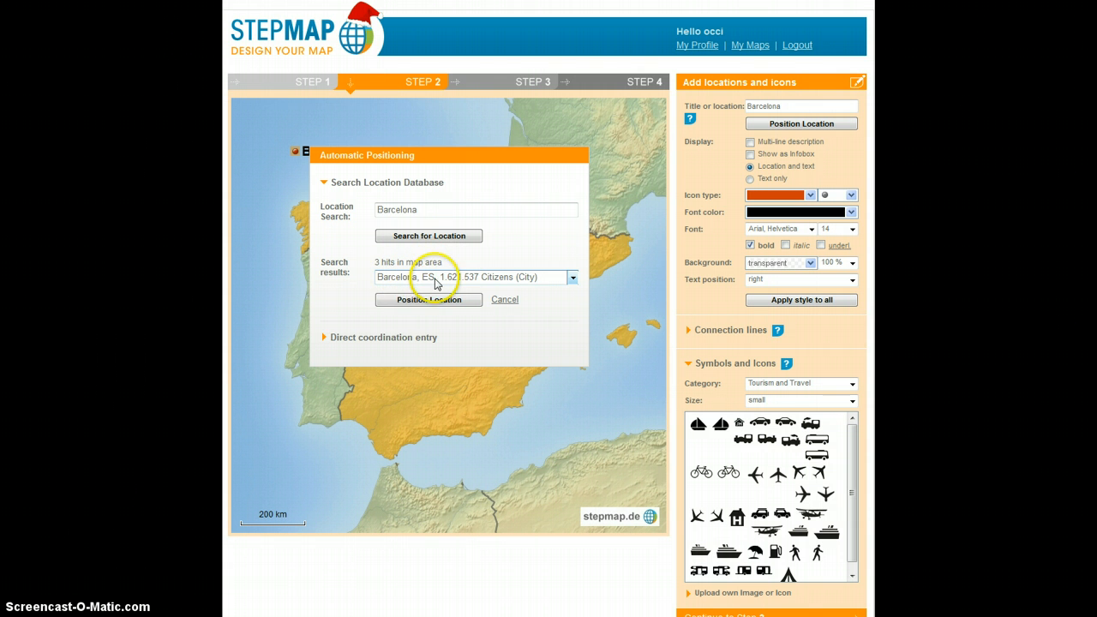
click(439, 299)
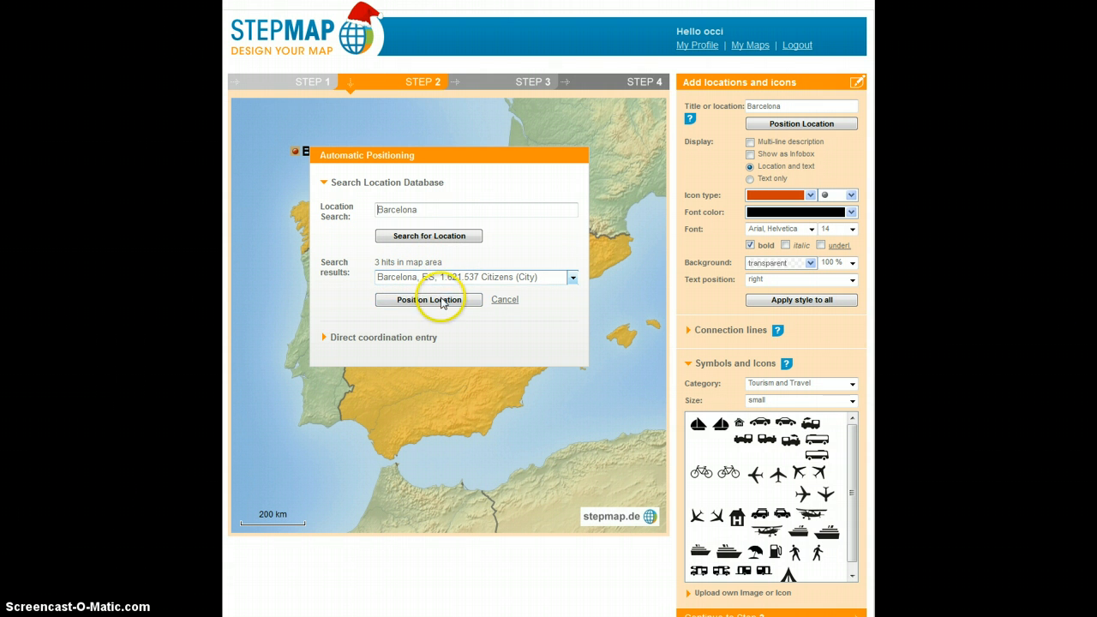
click(626, 275)
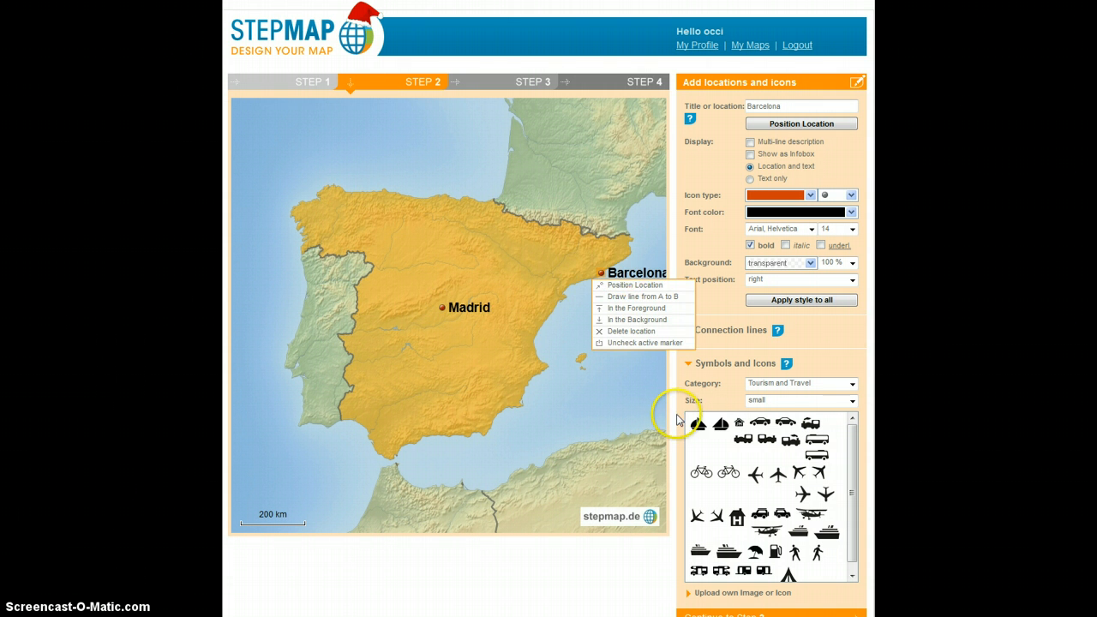
- Set the Barcelona label's text position to the left of its marker
mouse_move(646, 278)
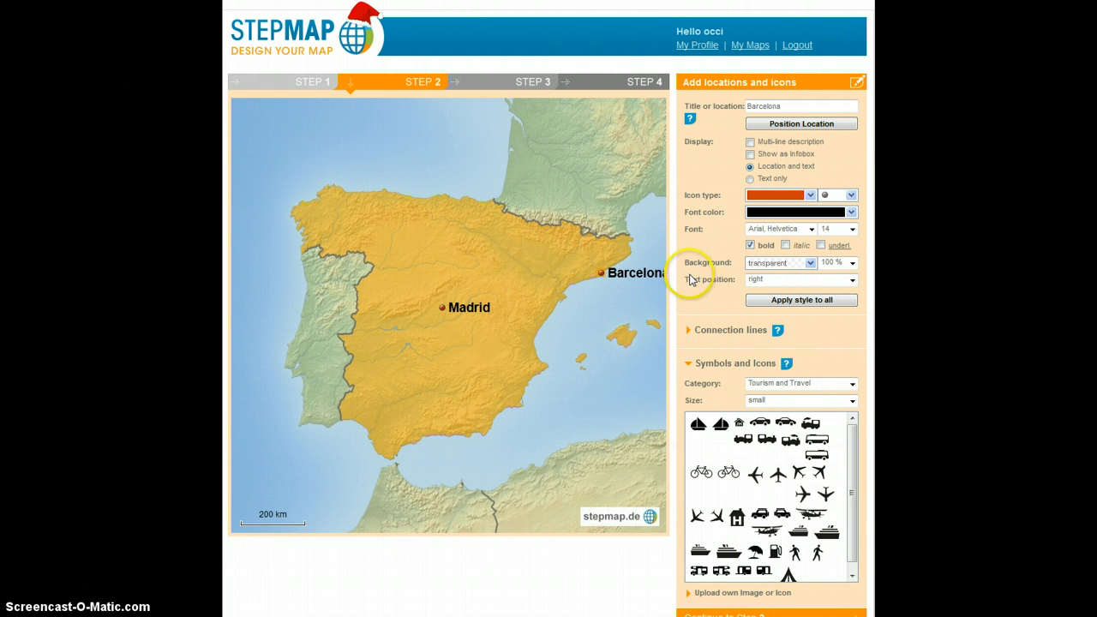
click(687, 280)
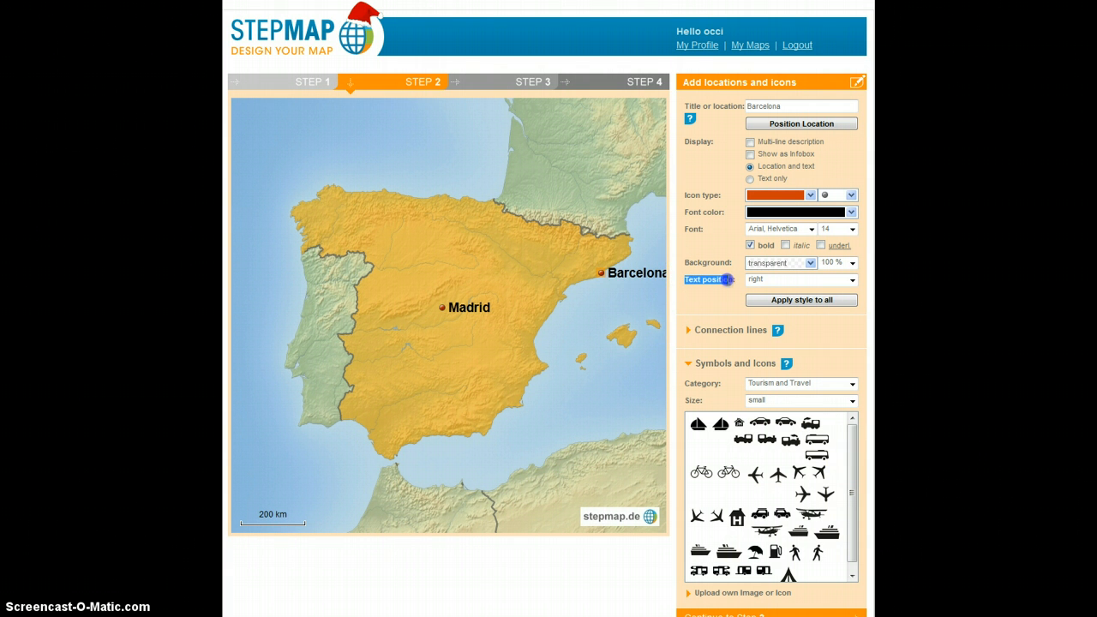
drag(735, 279, 737, 280)
click(759, 283)
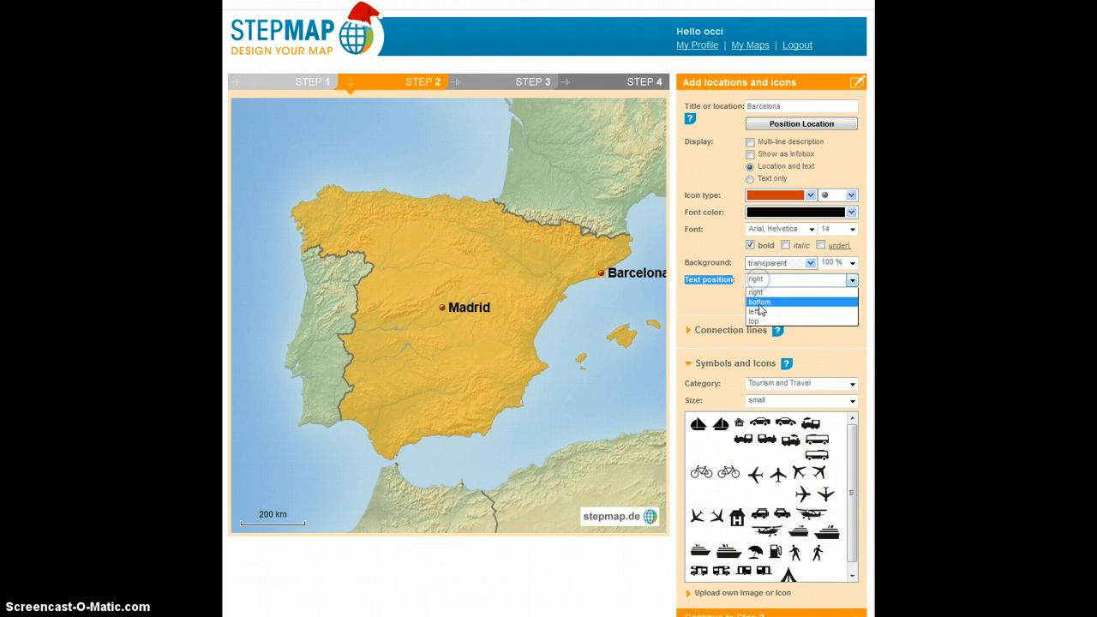
click(758, 298)
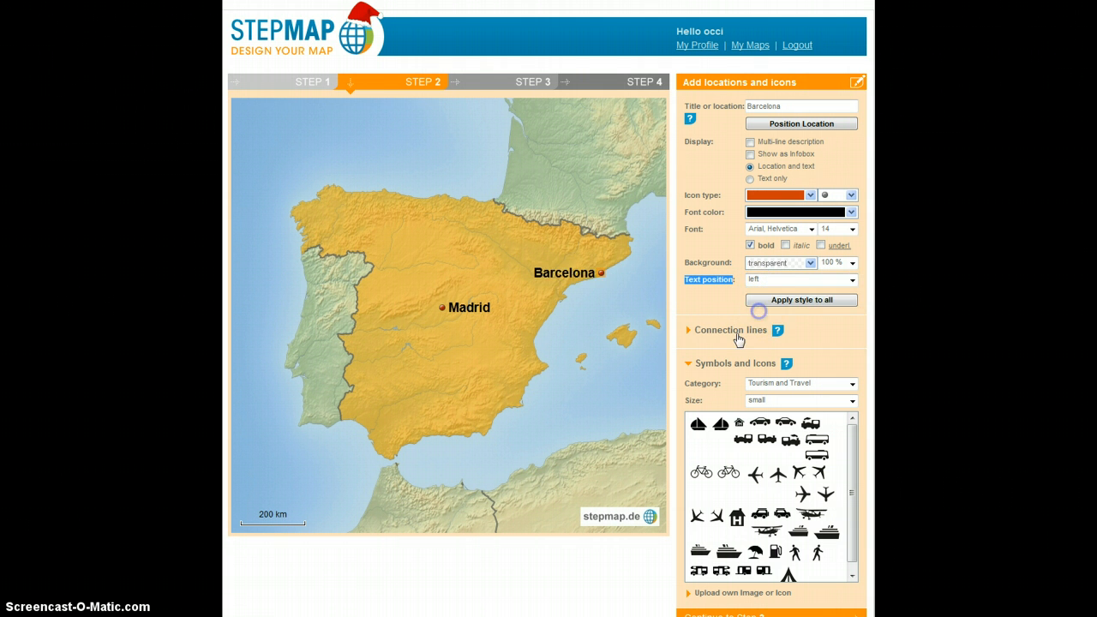
click(602, 274)
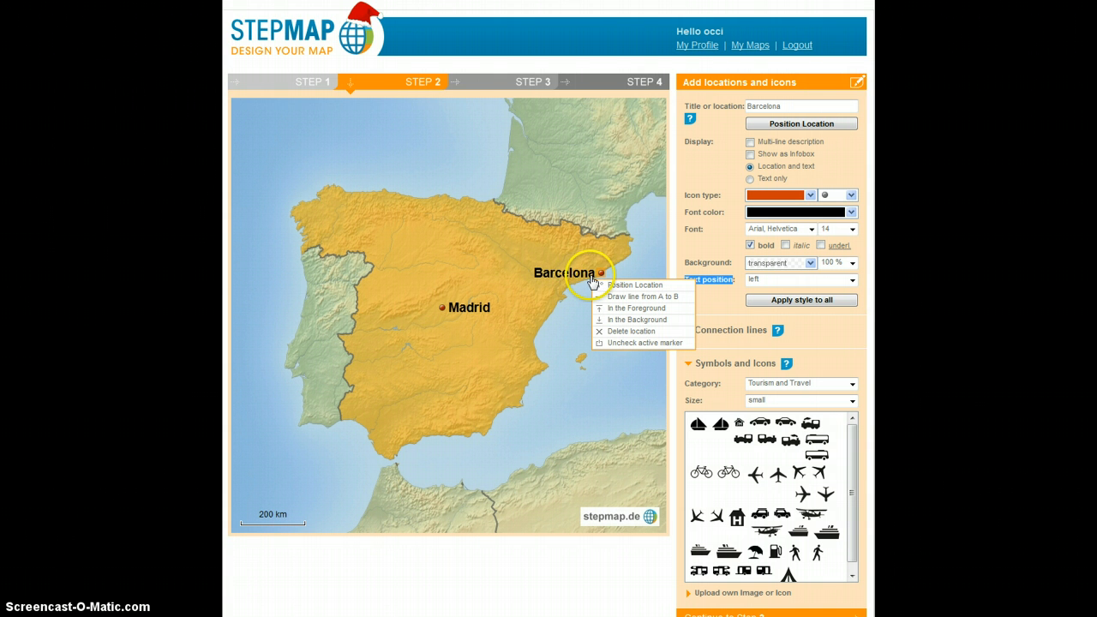
click(639, 284)
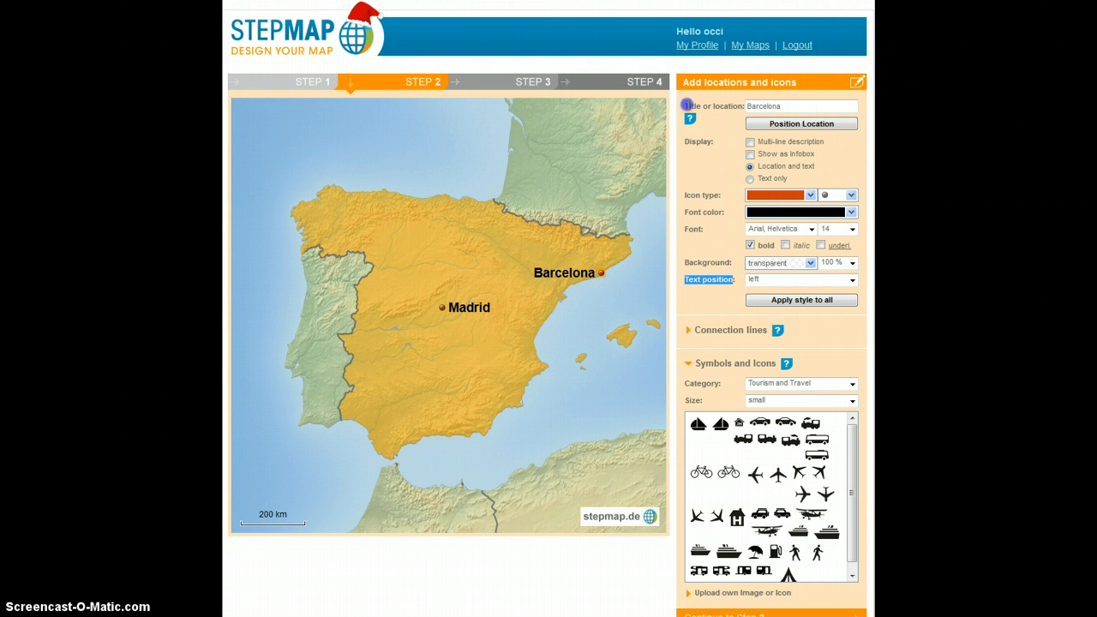
drag(686, 105, 745, 283)
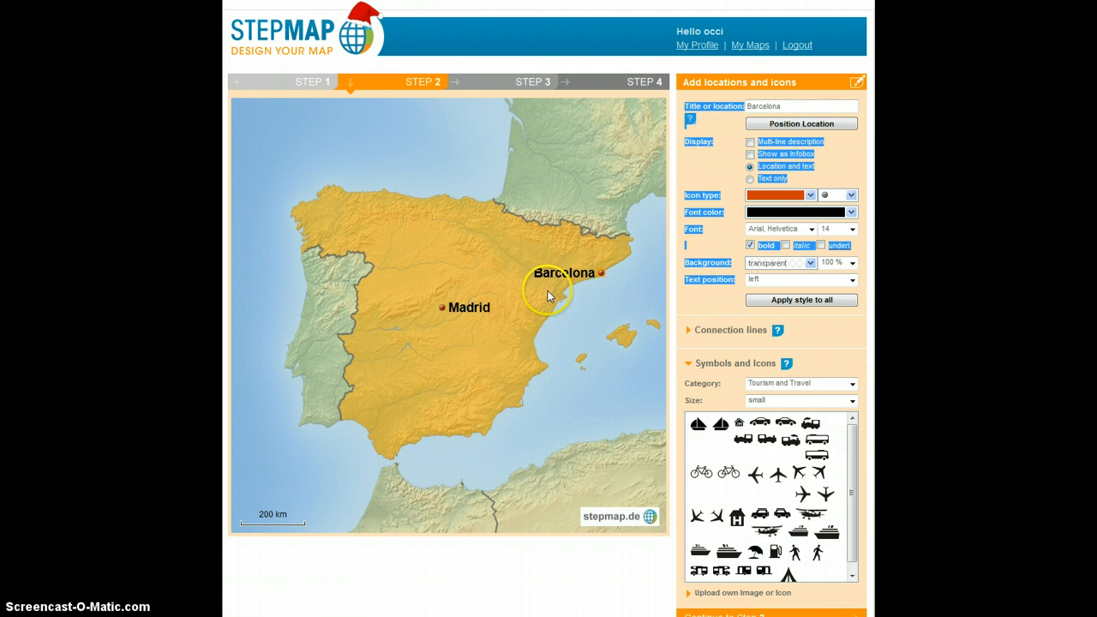
- Make the Madrid label italic, underlined and font size 22
click(454, 309)
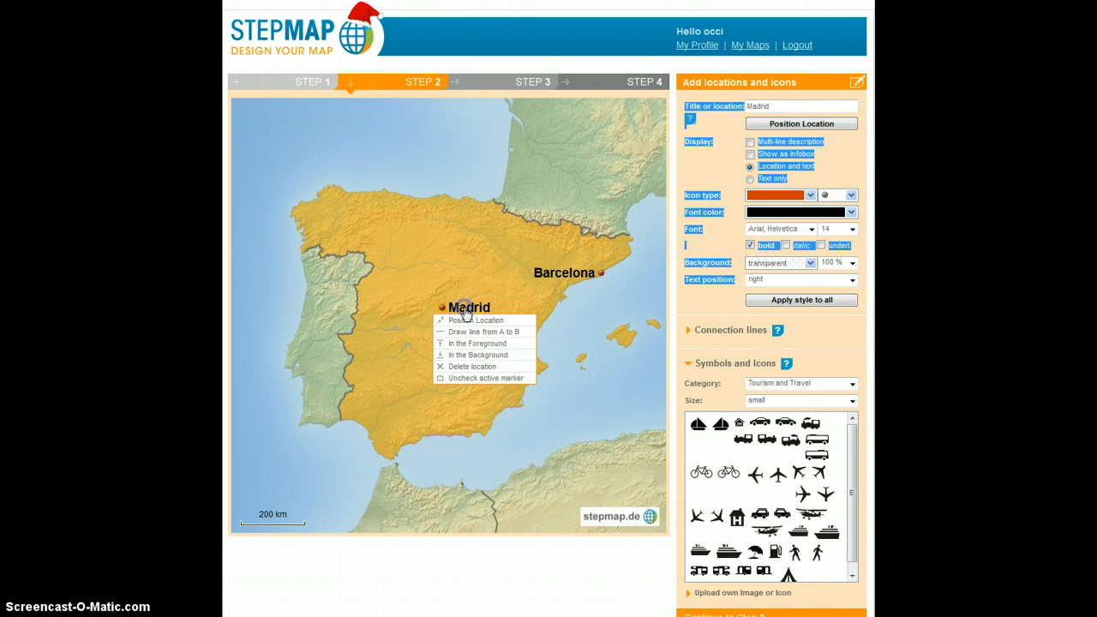
click(822, 247)
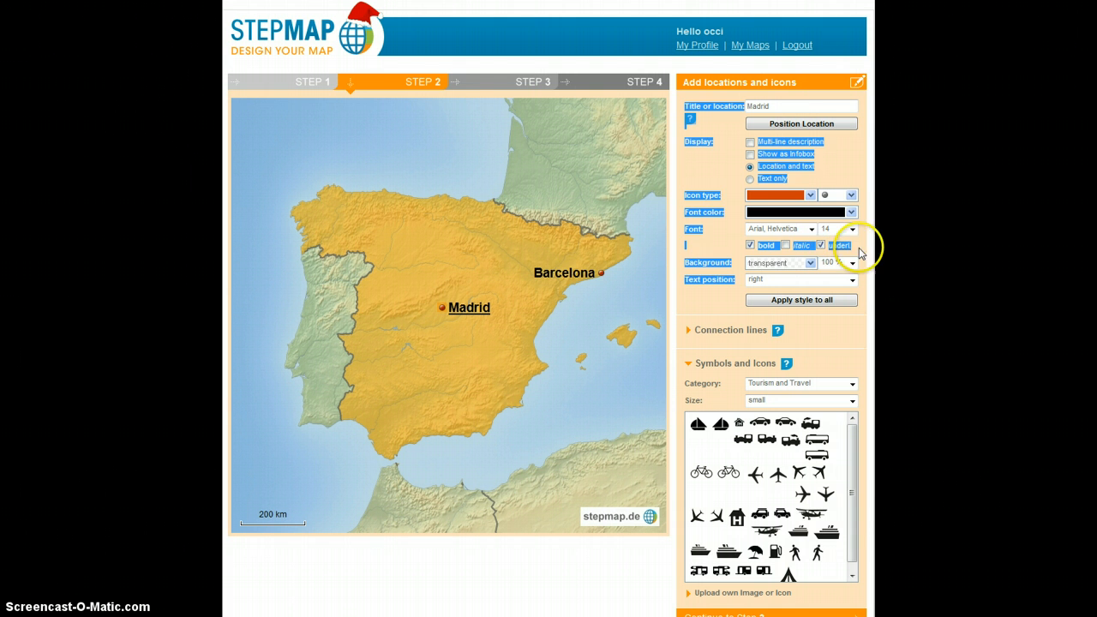
click(858, 248)
click(786, 245)
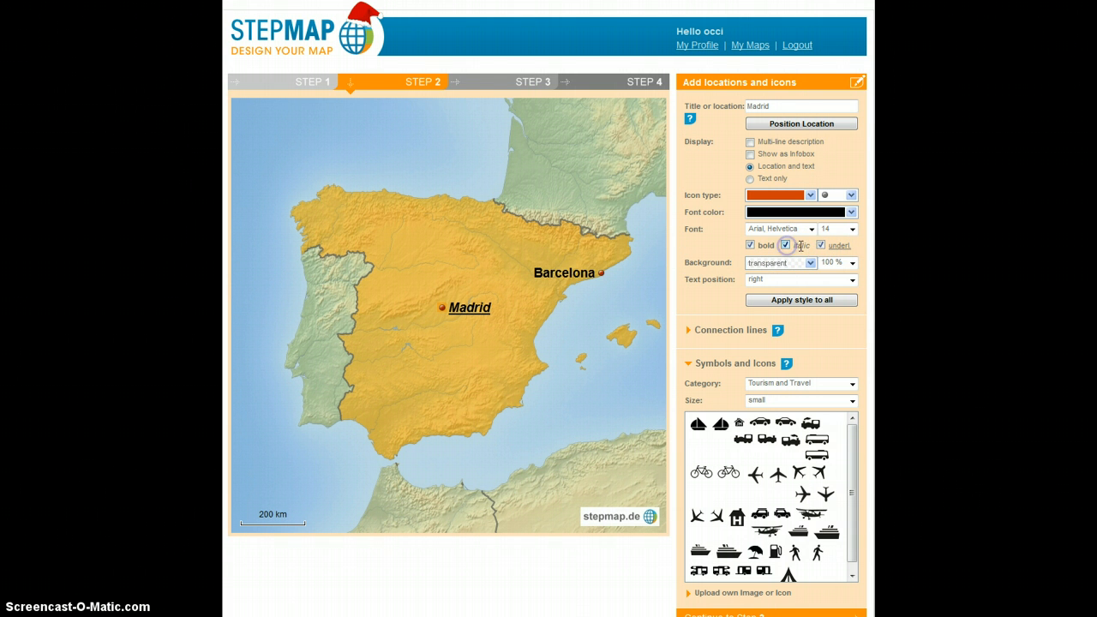
click(833, 229)
click(828, 357)
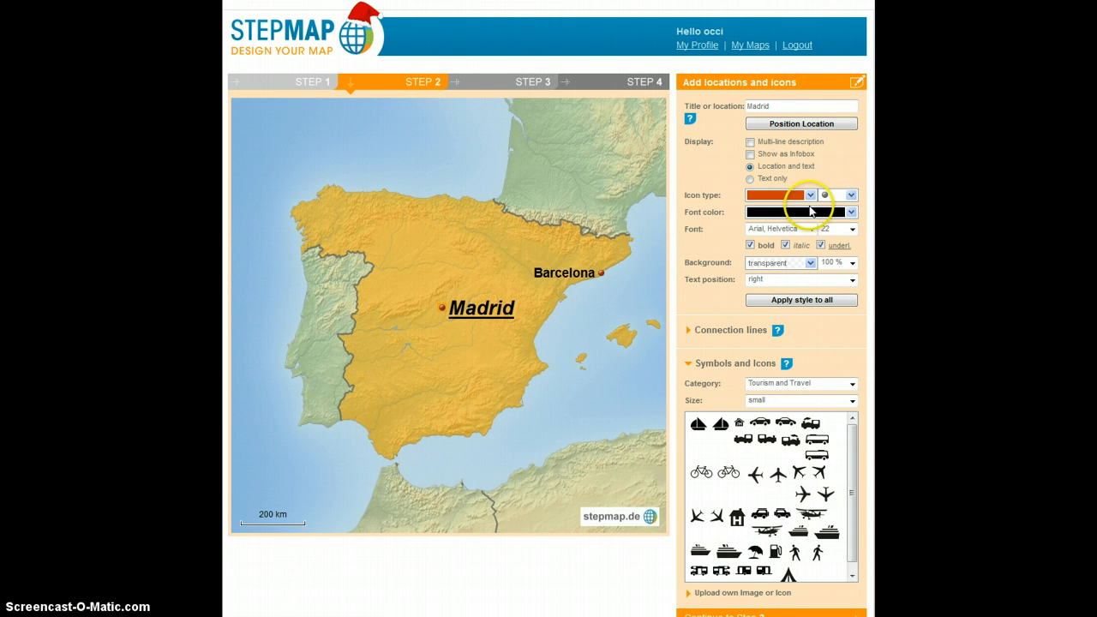
- Give Madrid a large grey circle marker
click(828, 196)
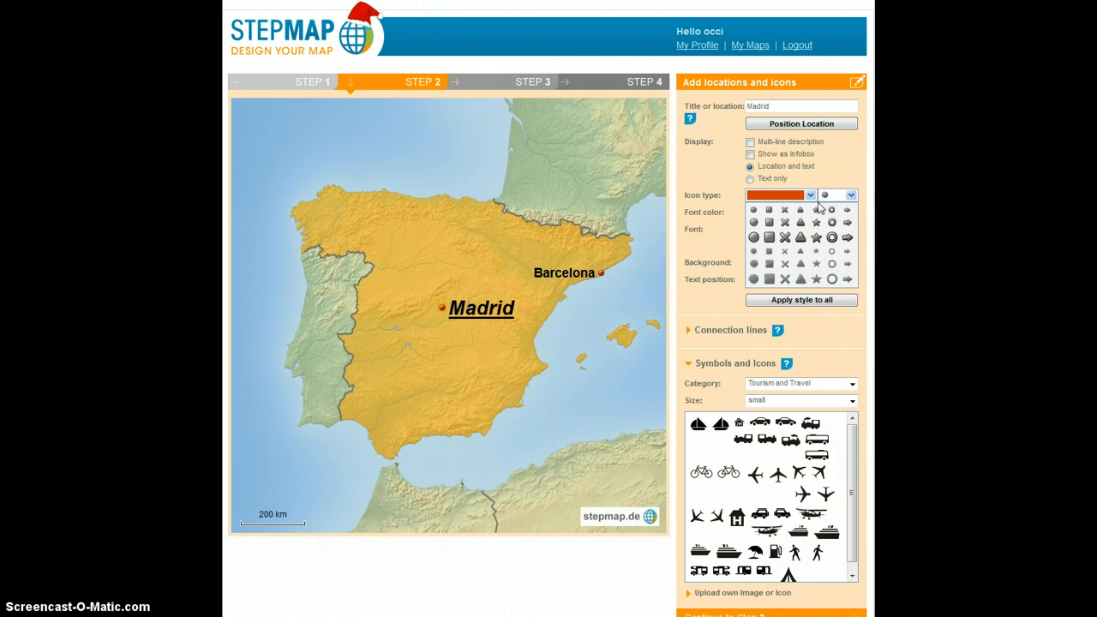
click(753, 238)
right_click(441, 311)
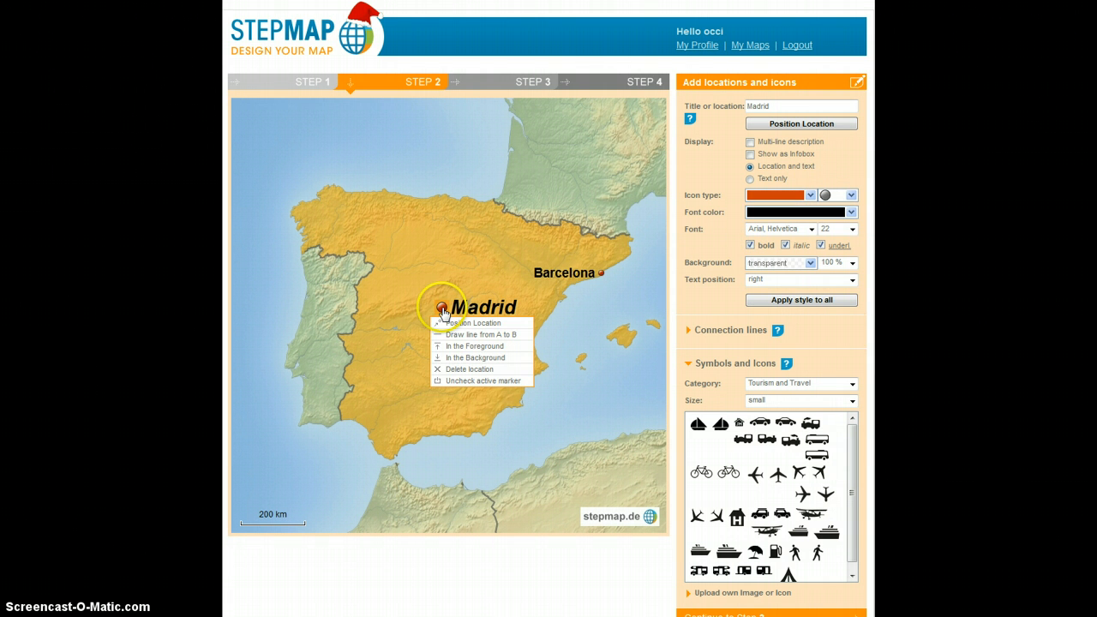
click(576, 315)
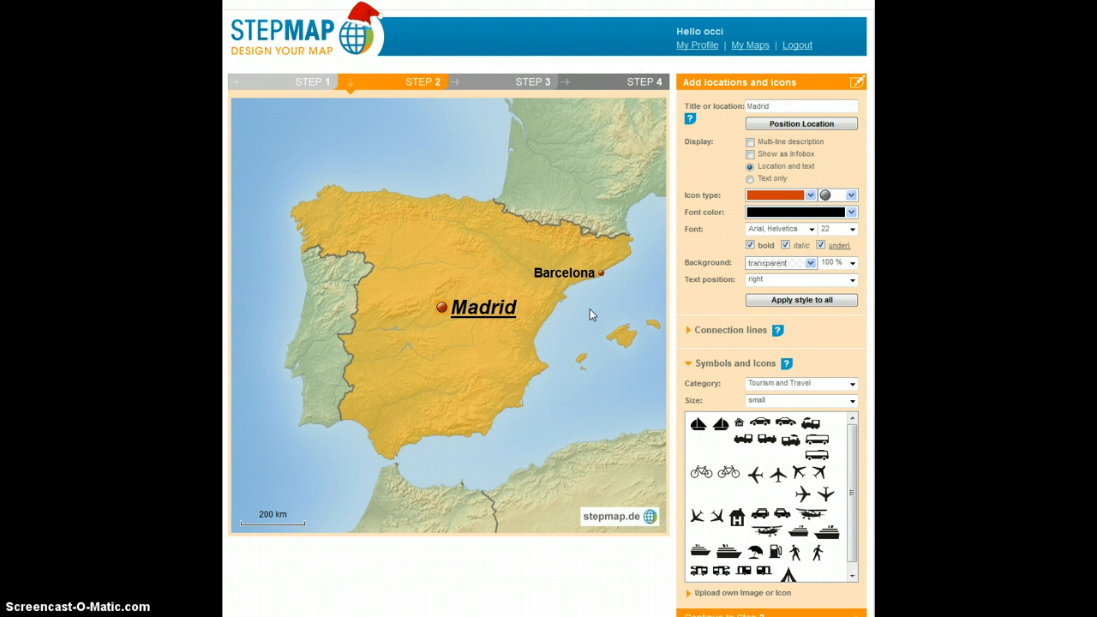
click(601, 275)
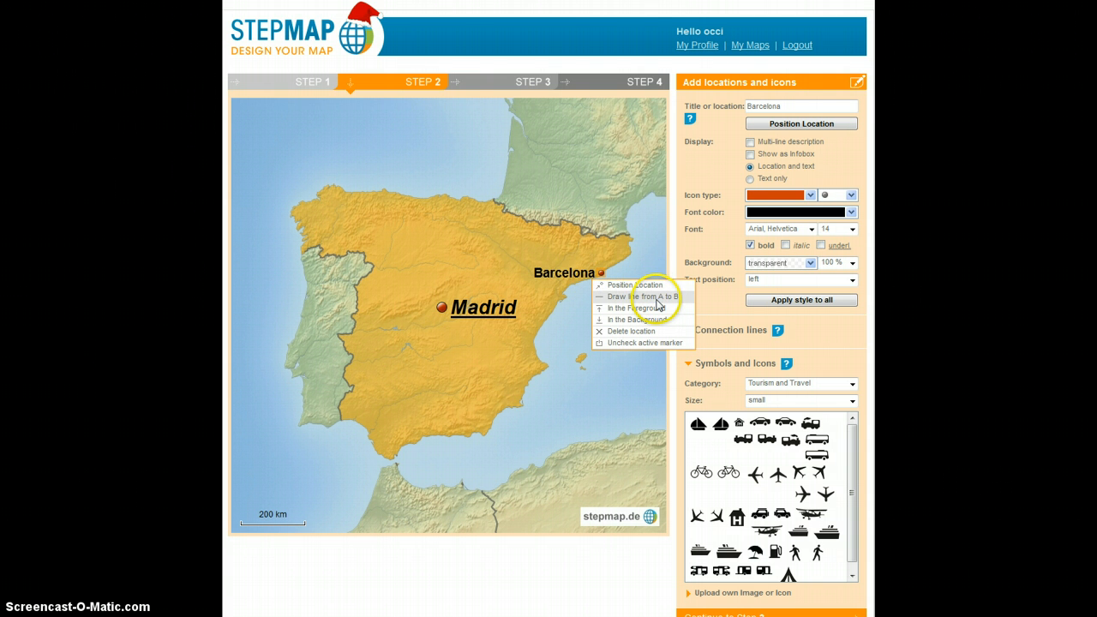
- Draw a connection line from Barcelona to Madrid
click(658, 299)
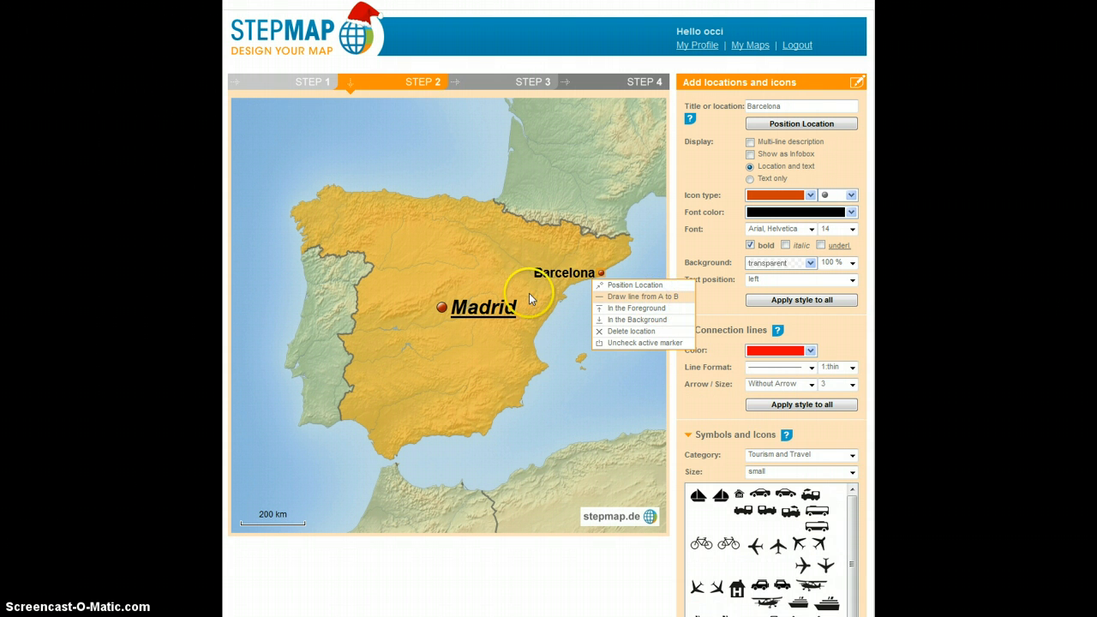
click(440, 307)
right_click(438, 307)
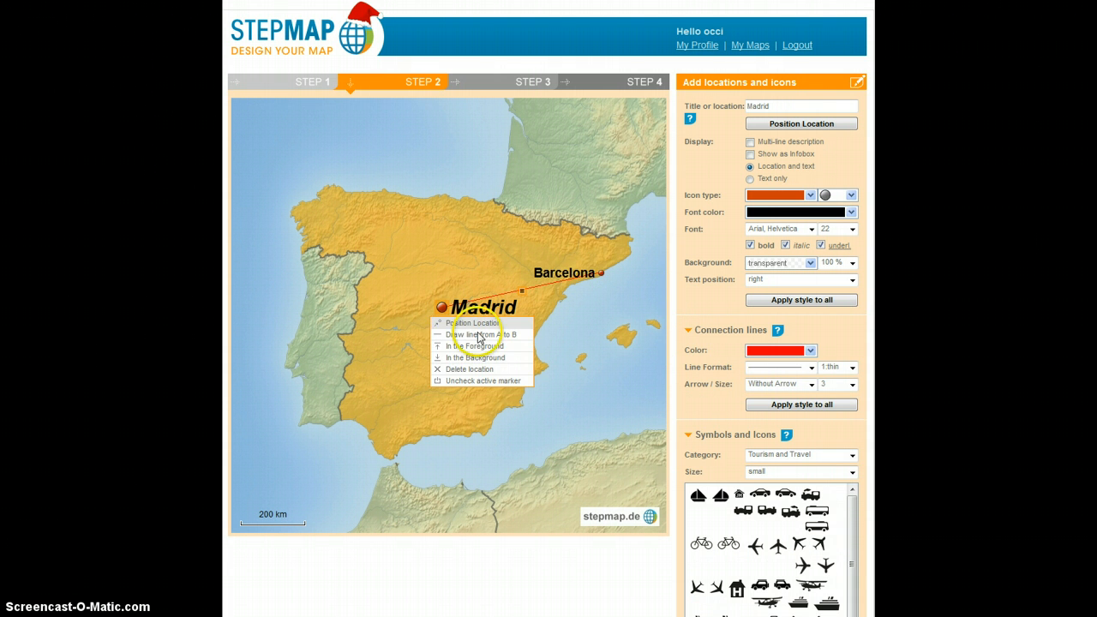
click(551, 382)
- Set Madrid's label text position to bottom
right_click(523, 294)
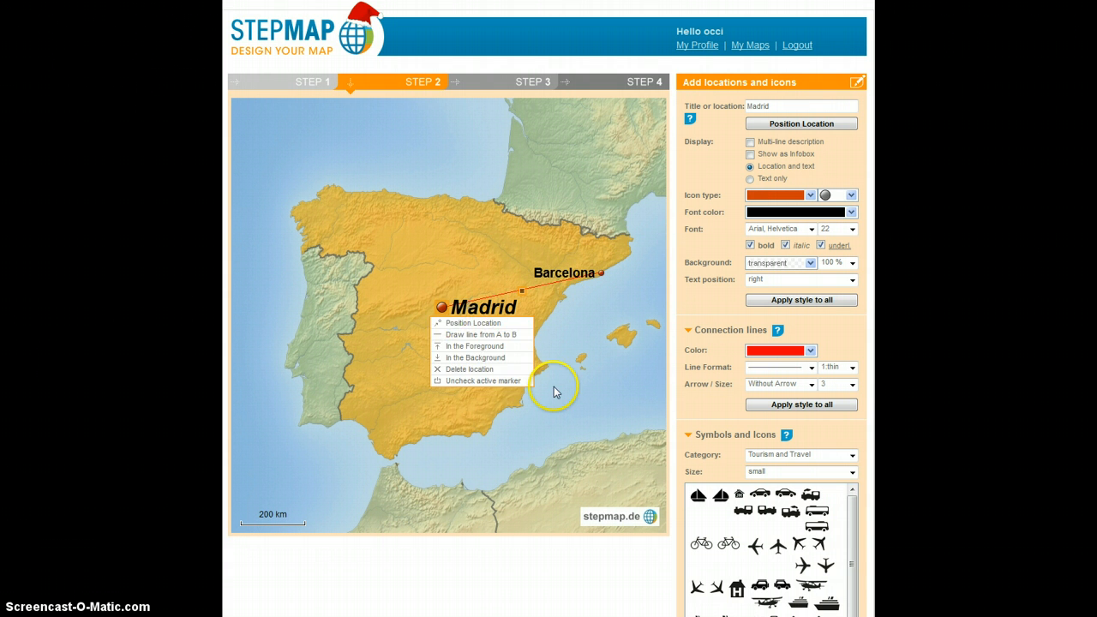
right_click(485, 307)
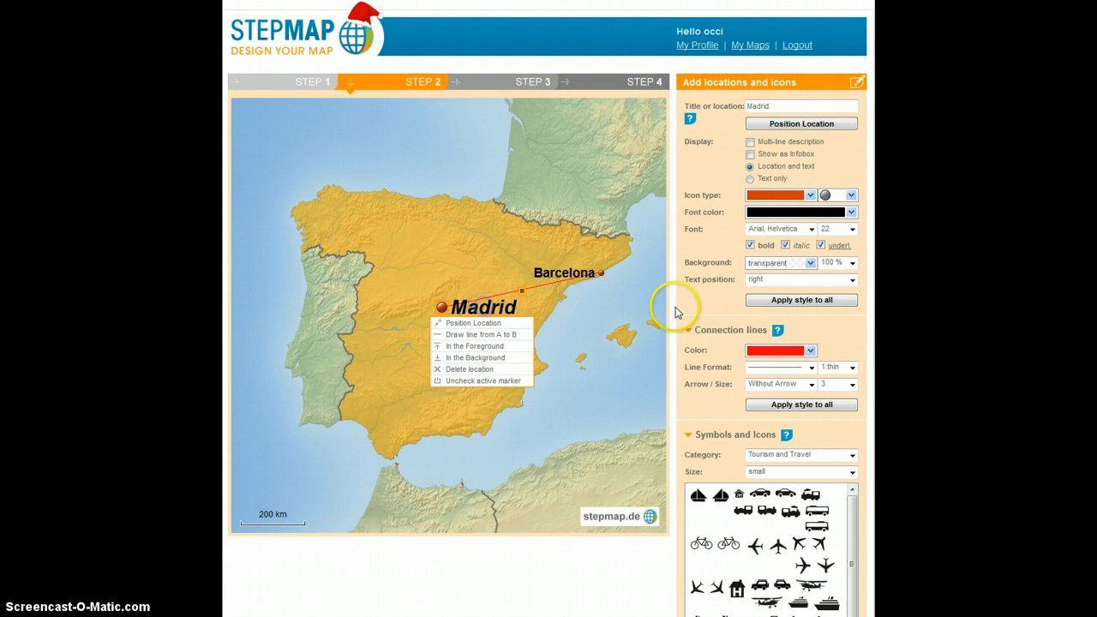
click(758, 280)
click(759, 302)
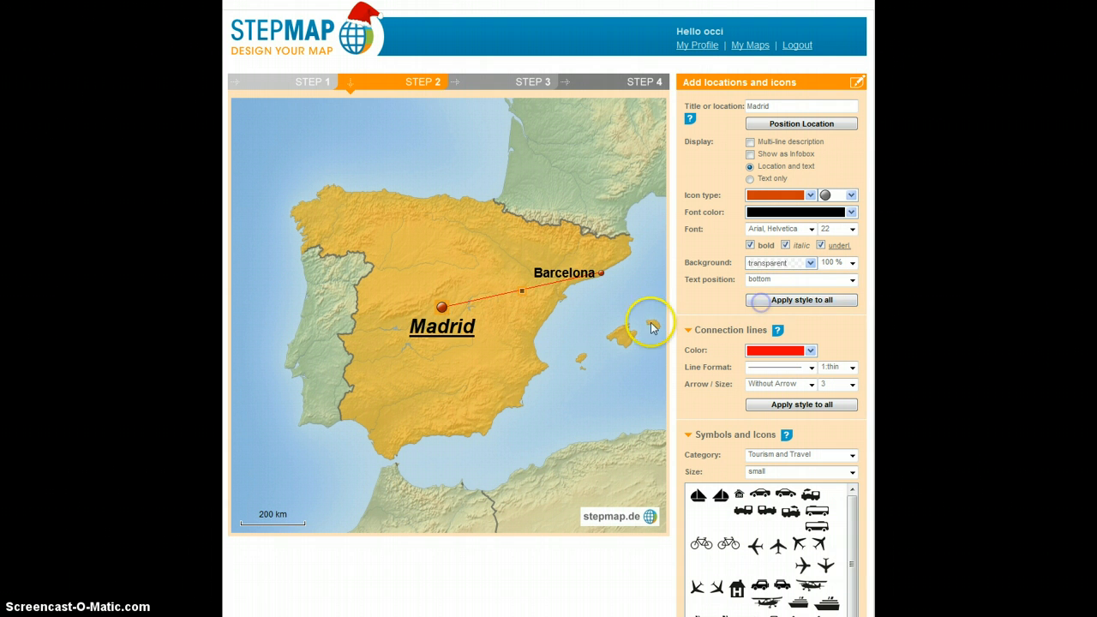
- Drag the line's midpoint to curve the Madrid–Barcelona connection
right_click(523, 294)
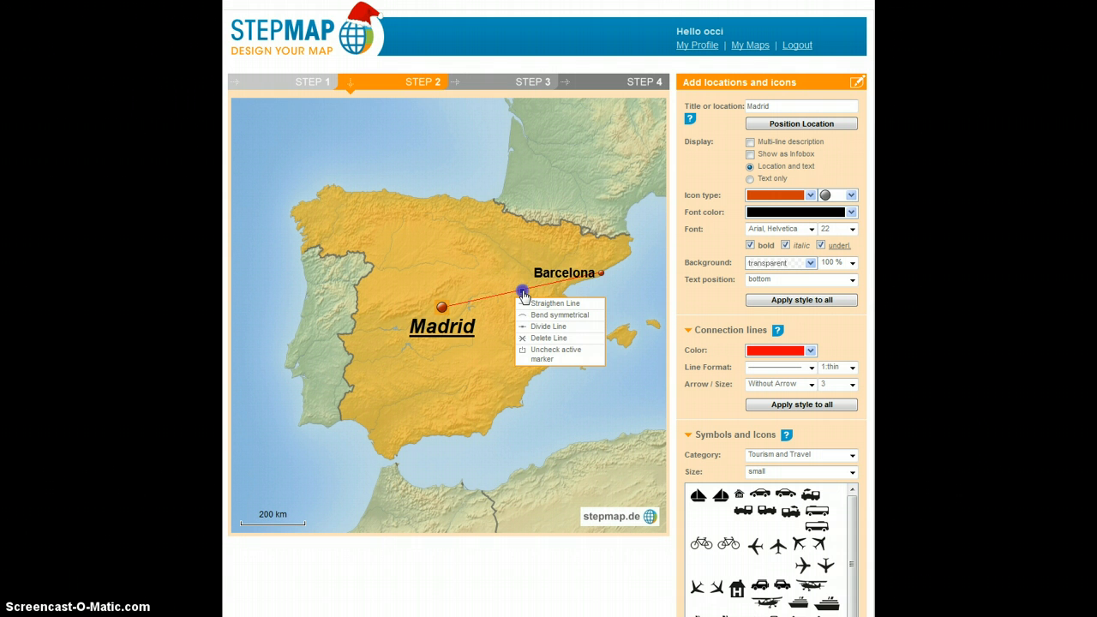
click(526, 304)
drag(523, 317, 524, 317)
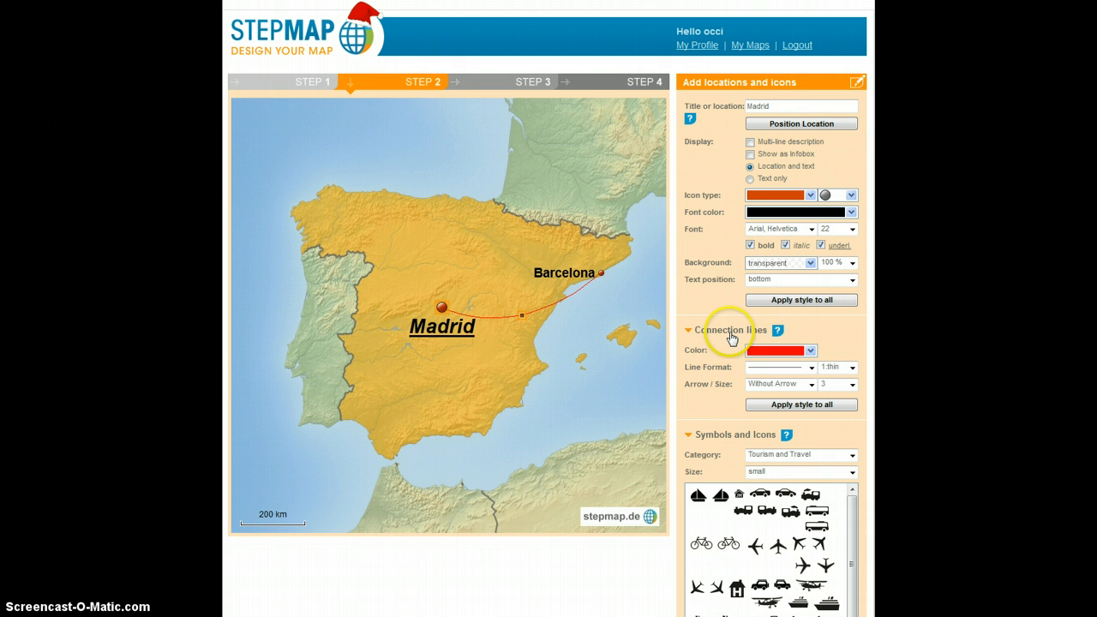
- Style the Madrid–Barcelona line black, thickness 2, dashed, with an 'Arrow forward' head
click(771, 370)
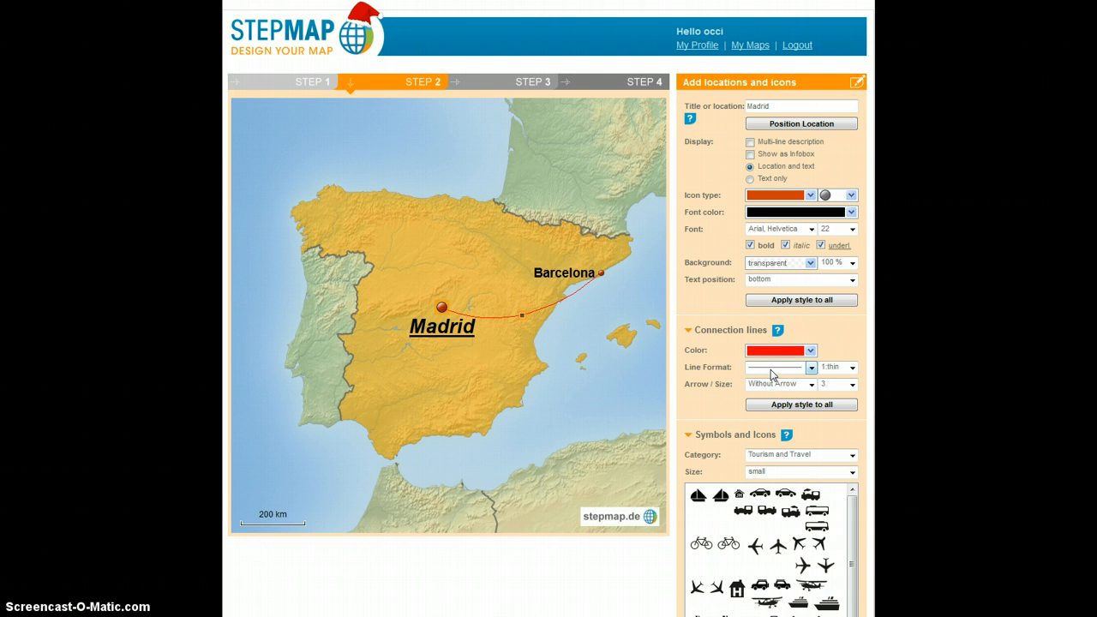
click(773, 385)
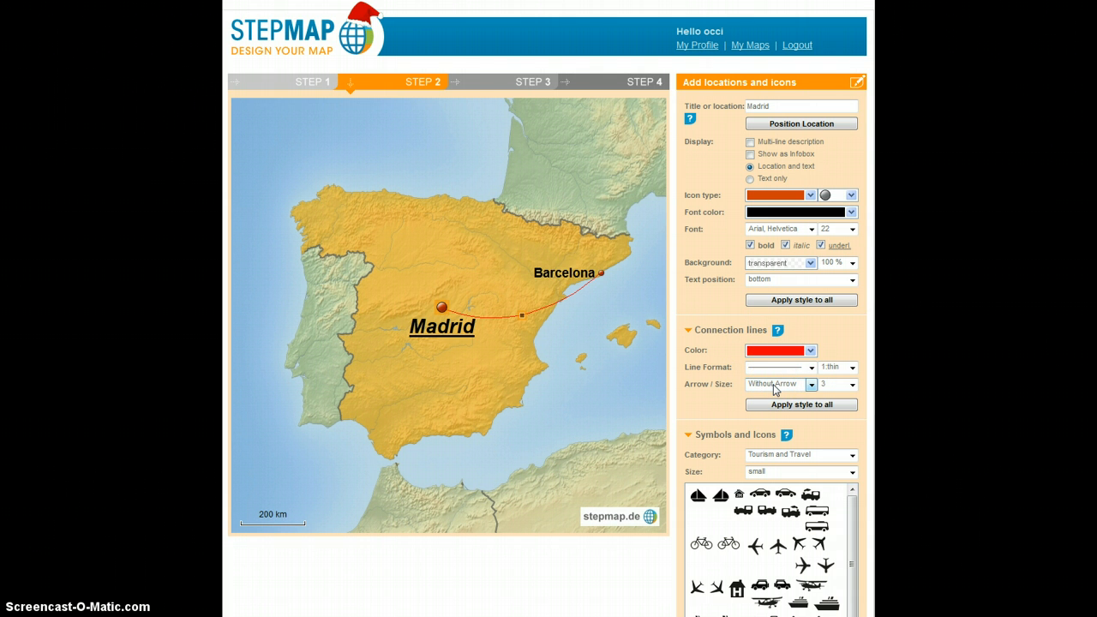
click(787, 382)
click(841, 370)
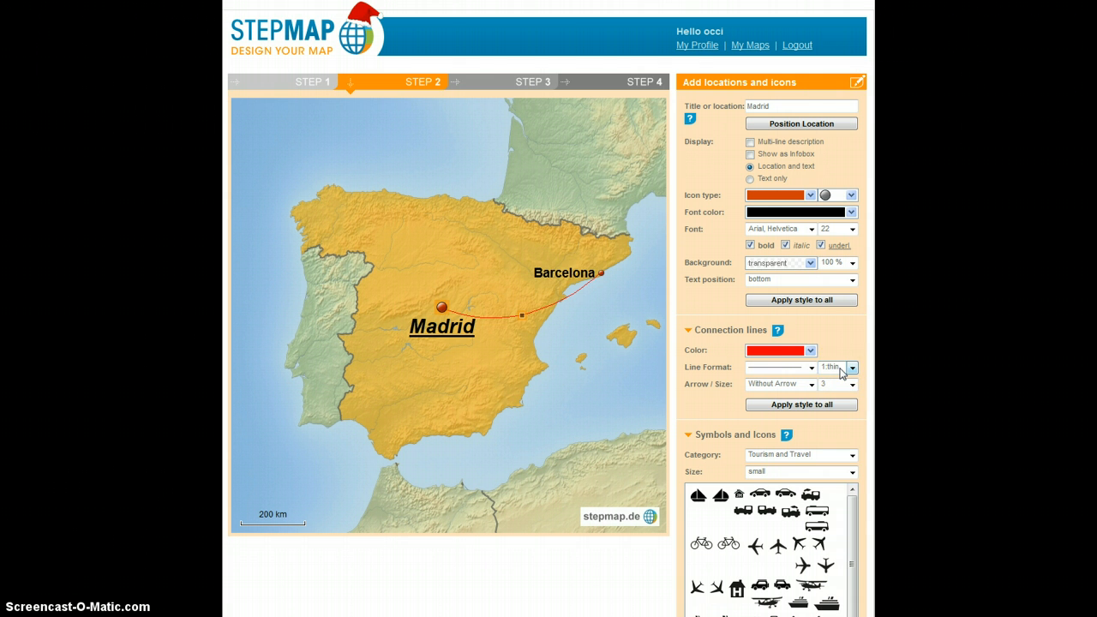
click(777, 351)
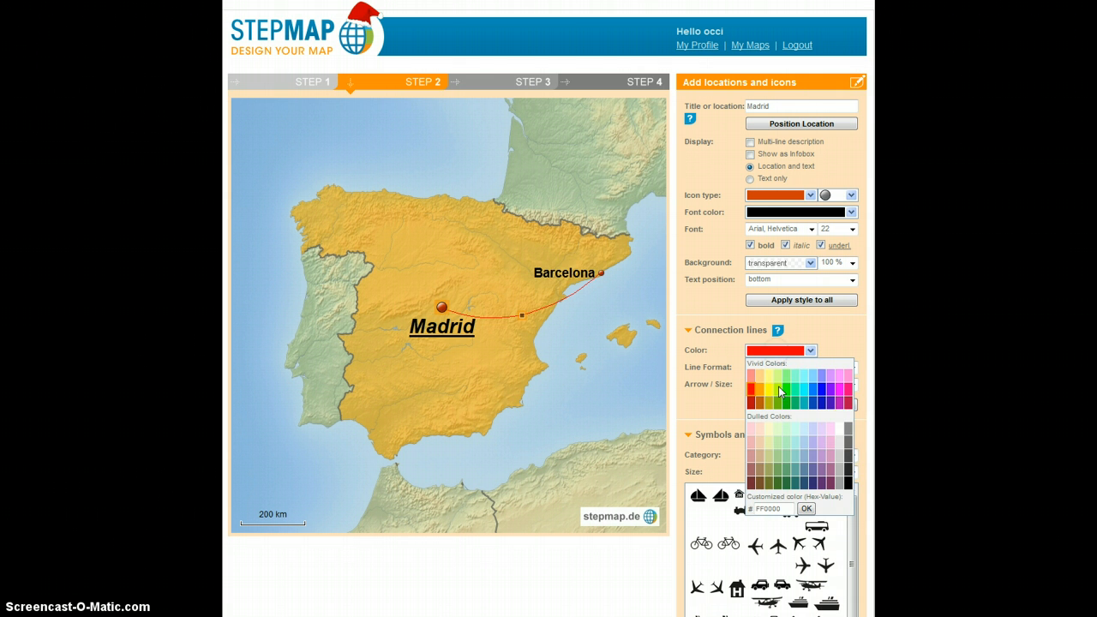
click(848, 482)
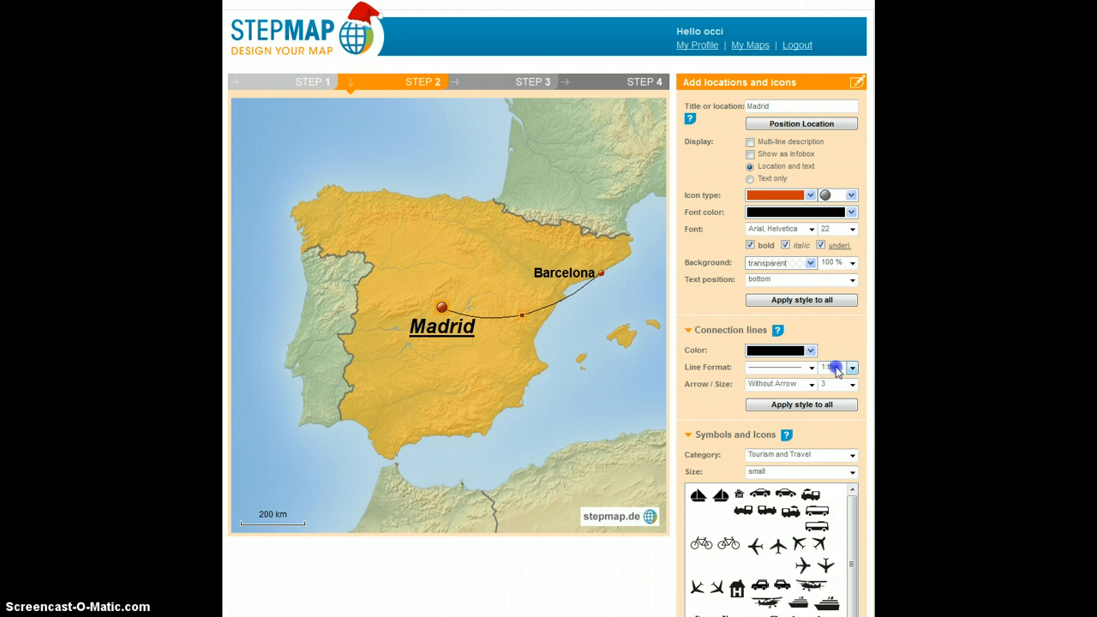
click(837, 370)
click(833, 394)
click(771, 367)
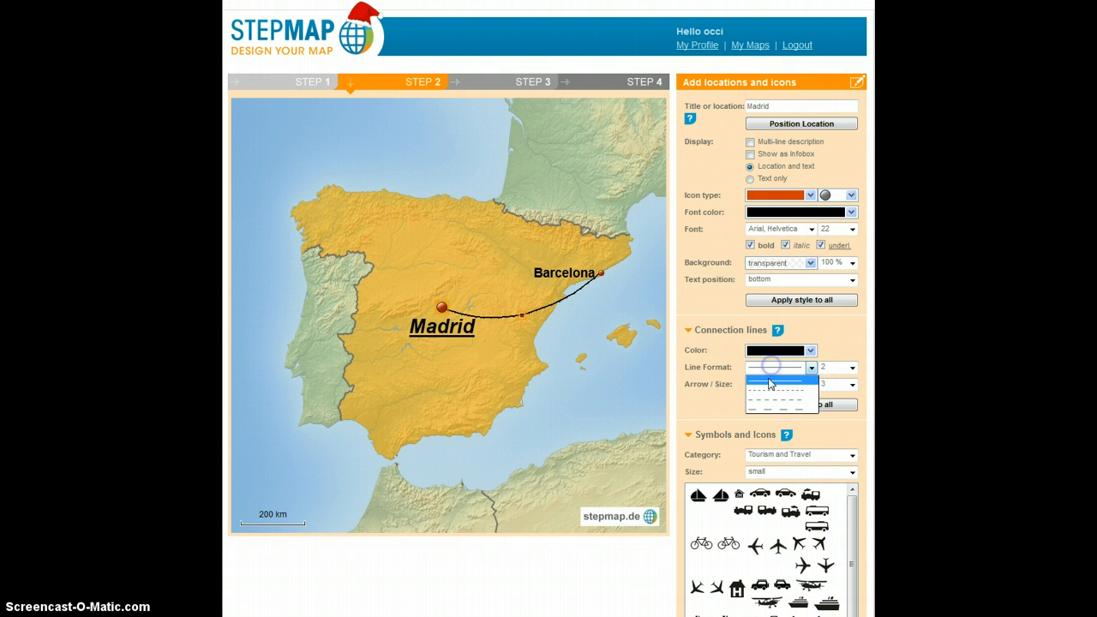
click(766, 389)
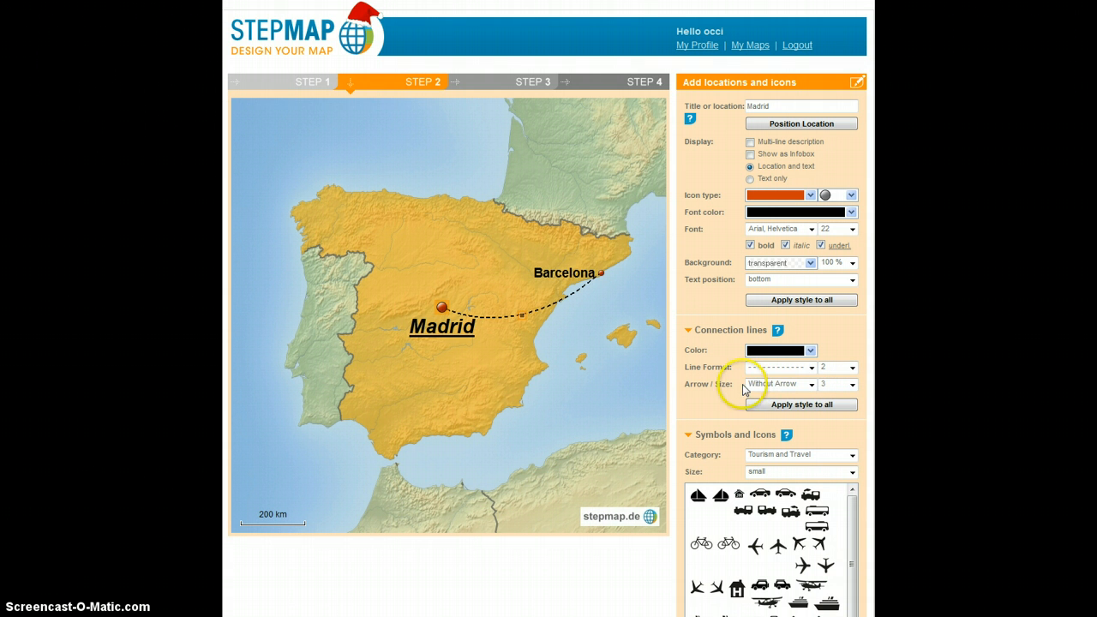
click(771, 384)
click(767, 404)
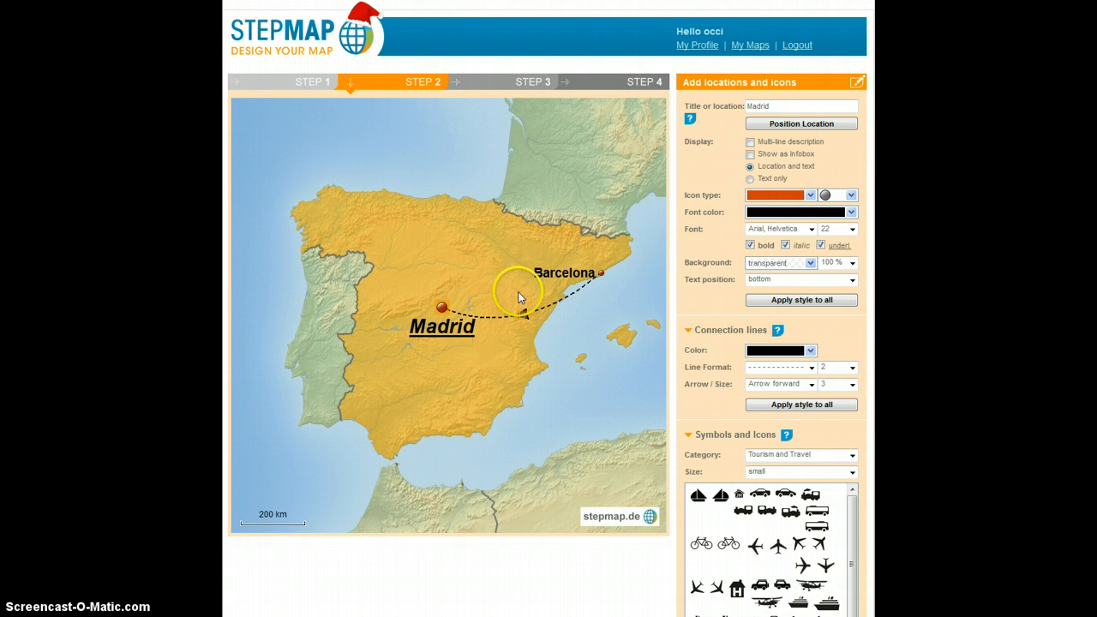
- Add a new location in northern Spain labelled 'Map Title Spain Map'
click(352, 176)
text(Map T)
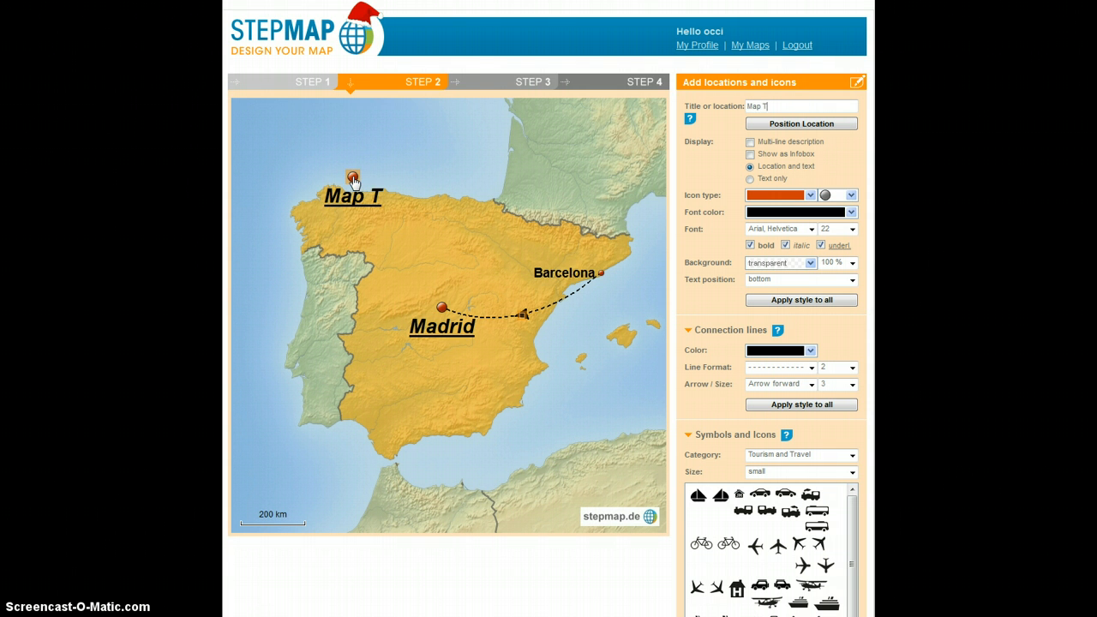
text(itle Spoain M)
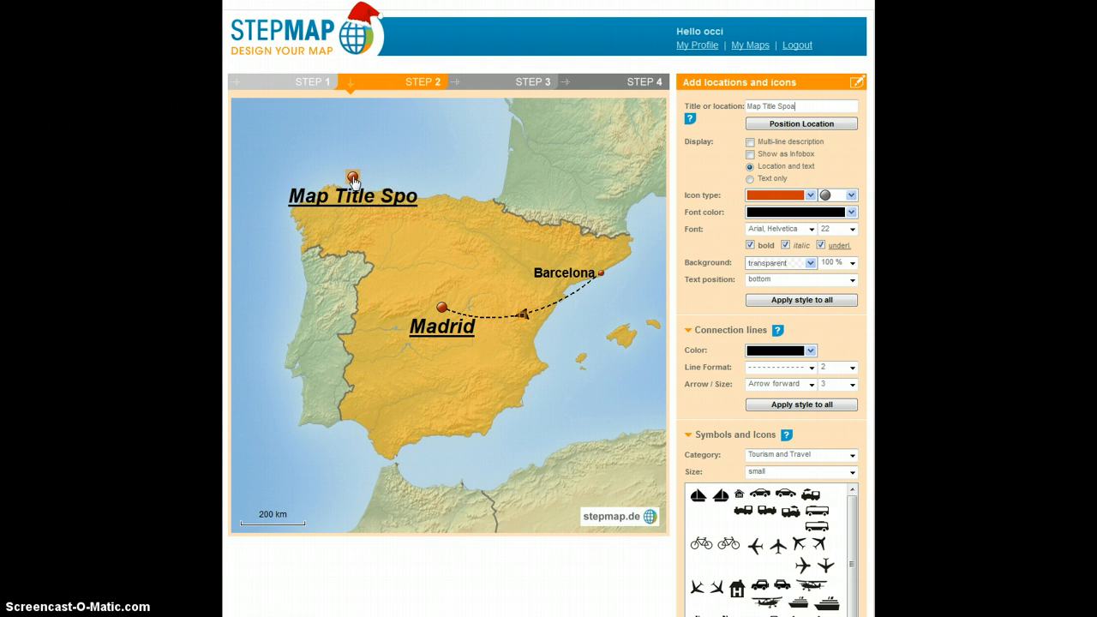
key(BackSpace)
key(BackSpace)
key(BackSpace)
key(BackSpace)
key(BackSpace)
key(BackSpace)
text(ain Ma)
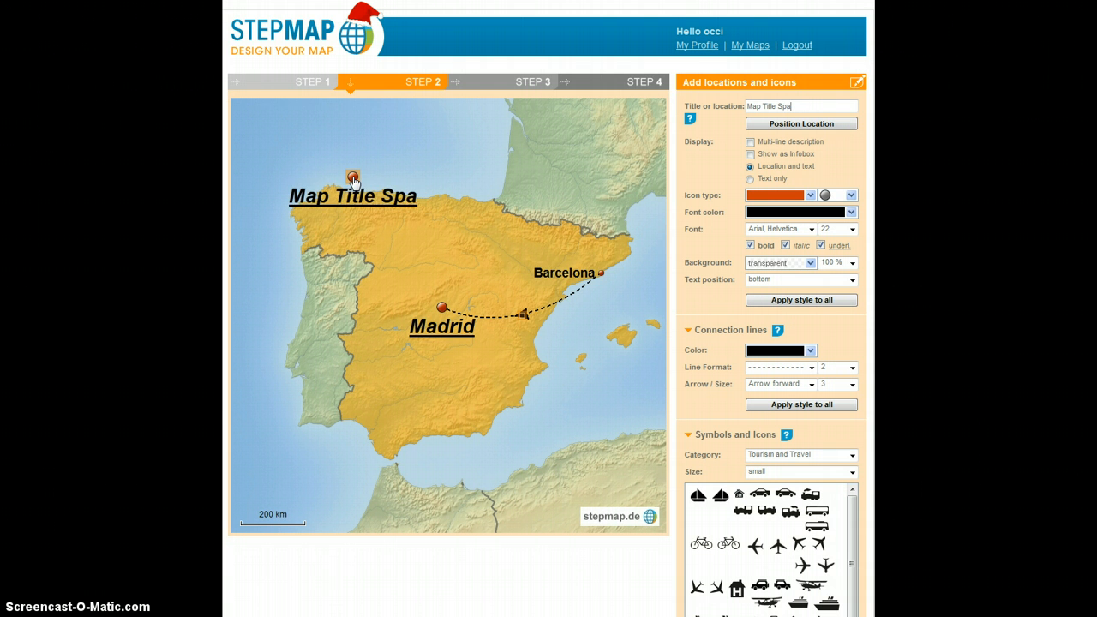
text(p)
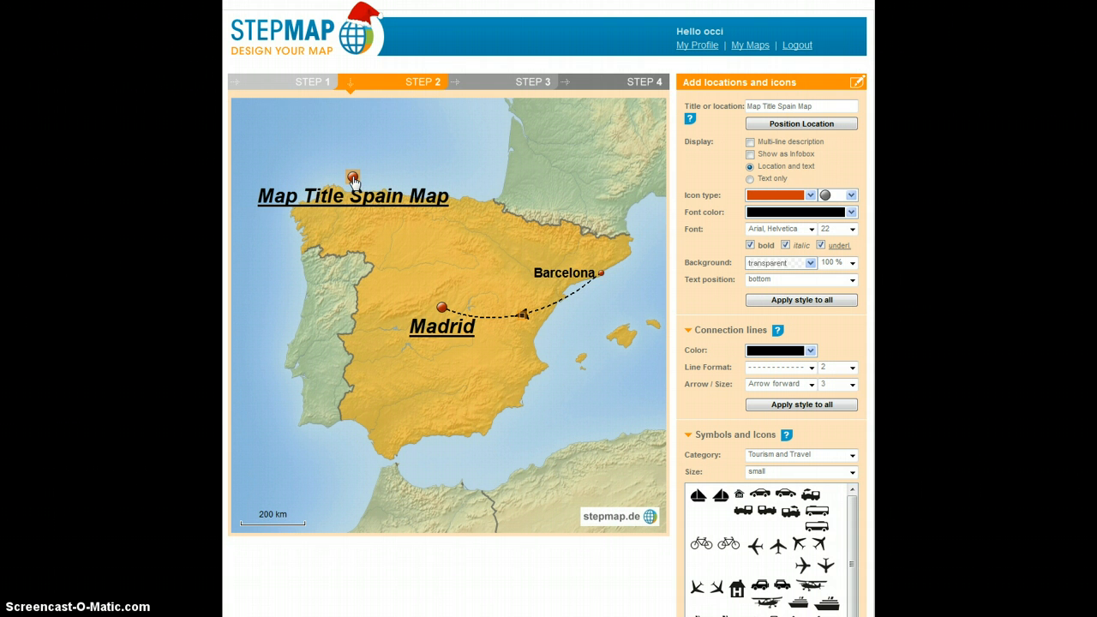
- Display the title as text only and move it to the map's top-left corner
click(352, 179)
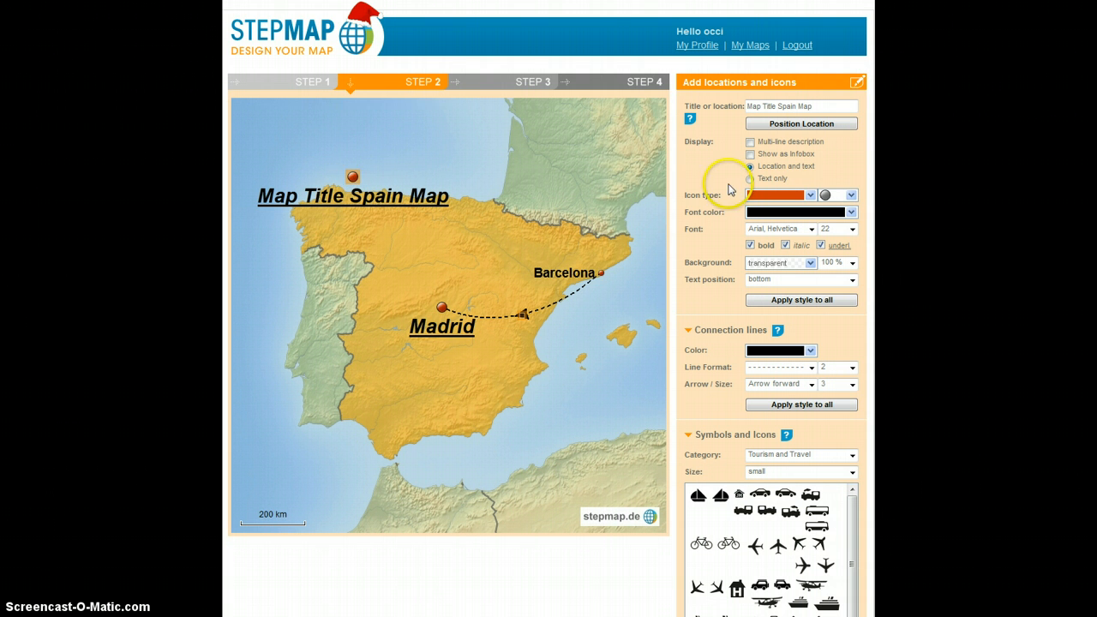
drag(797, 184, 759, 179)
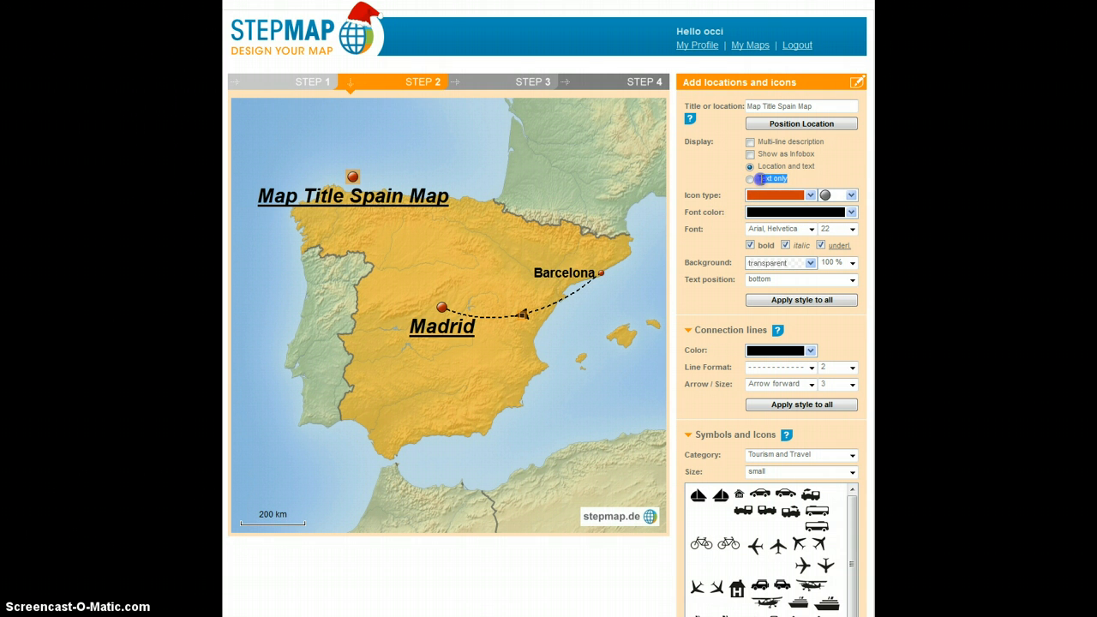
click(751, 179)
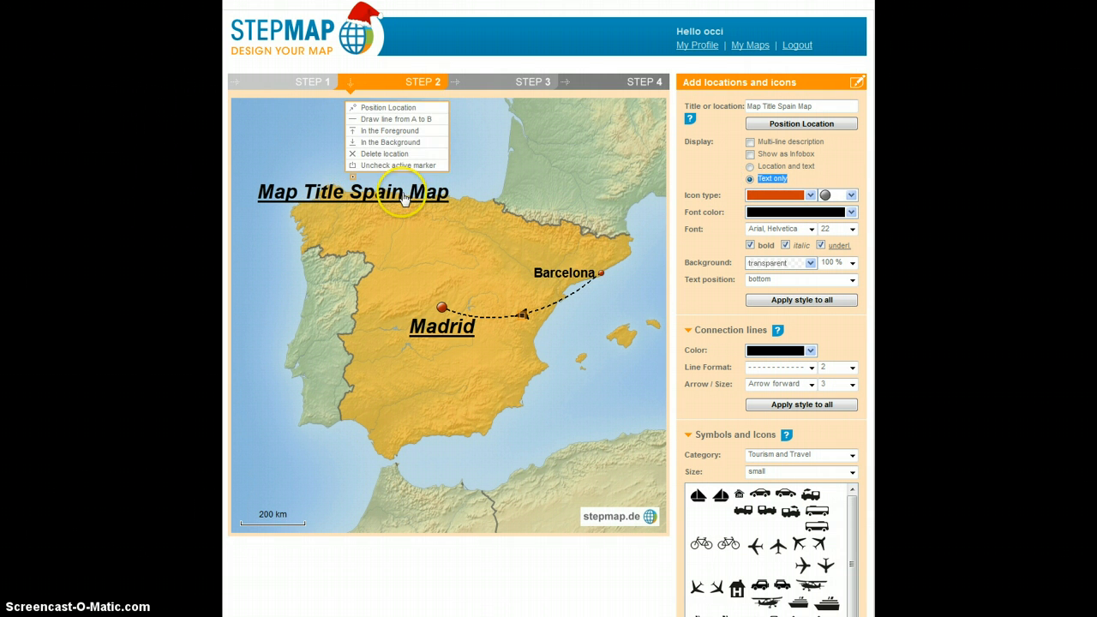
mouse_move(401, 197)
mouse_down()
mouse_move(448, 149)
mouse_move(383, 121)
mouse_up()
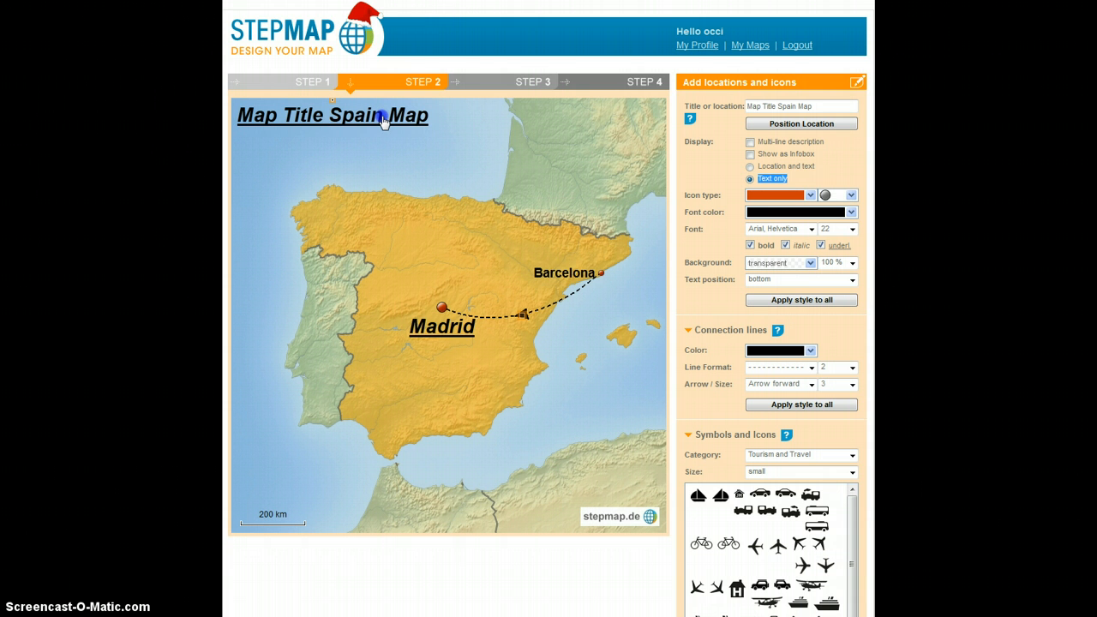
- Add a white, non-underlined SPAIN label over central Spain
click(421, 227)
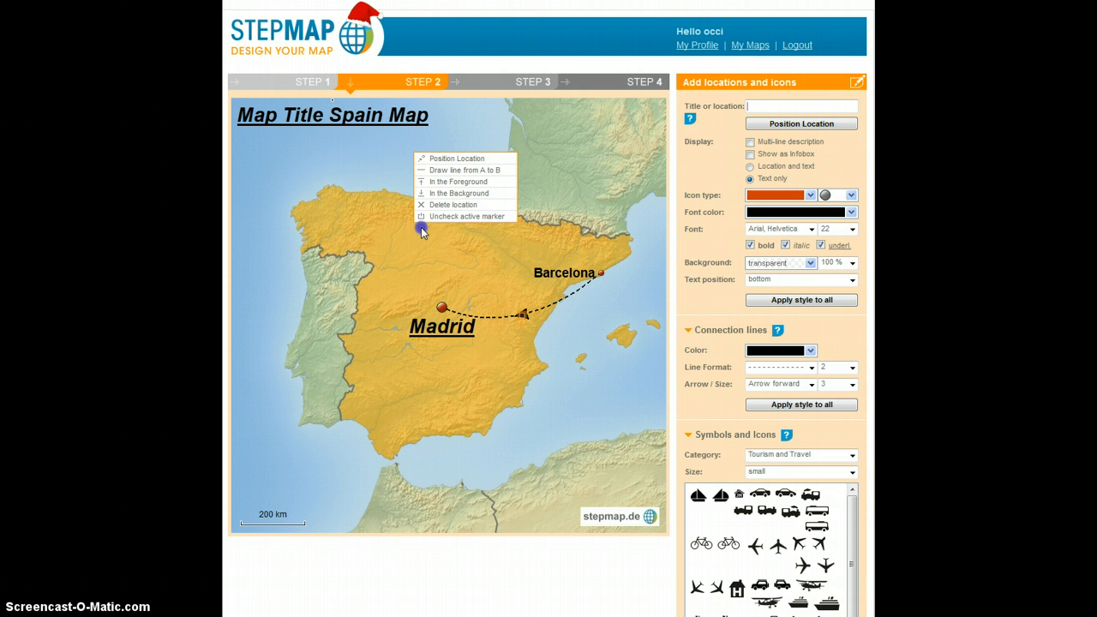
text(SPAIN)
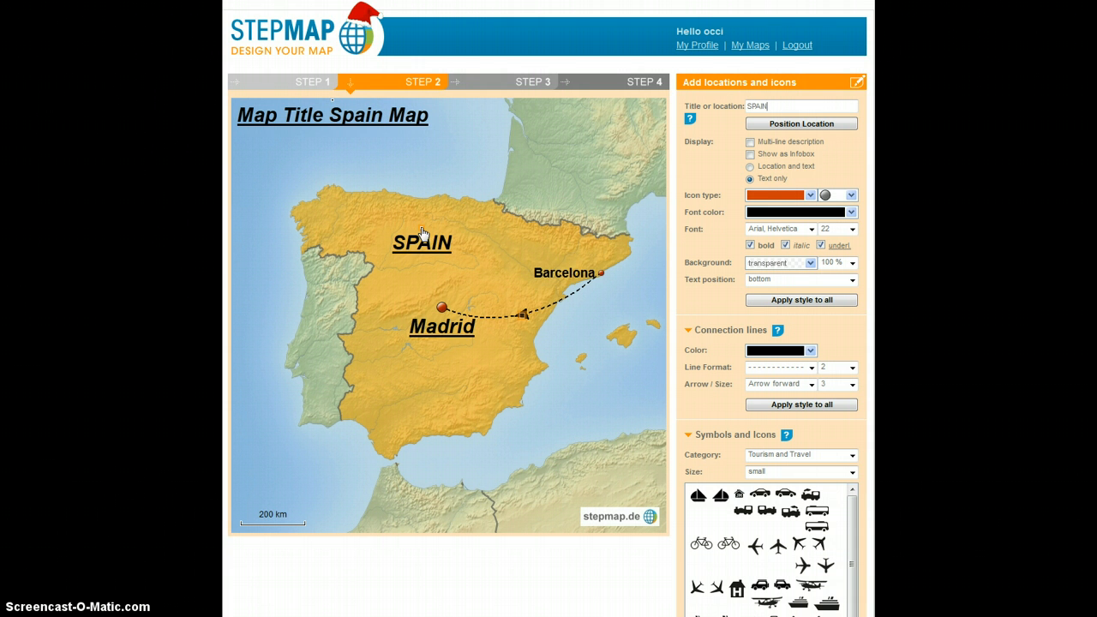
click(821, 246)
click(807, 212)
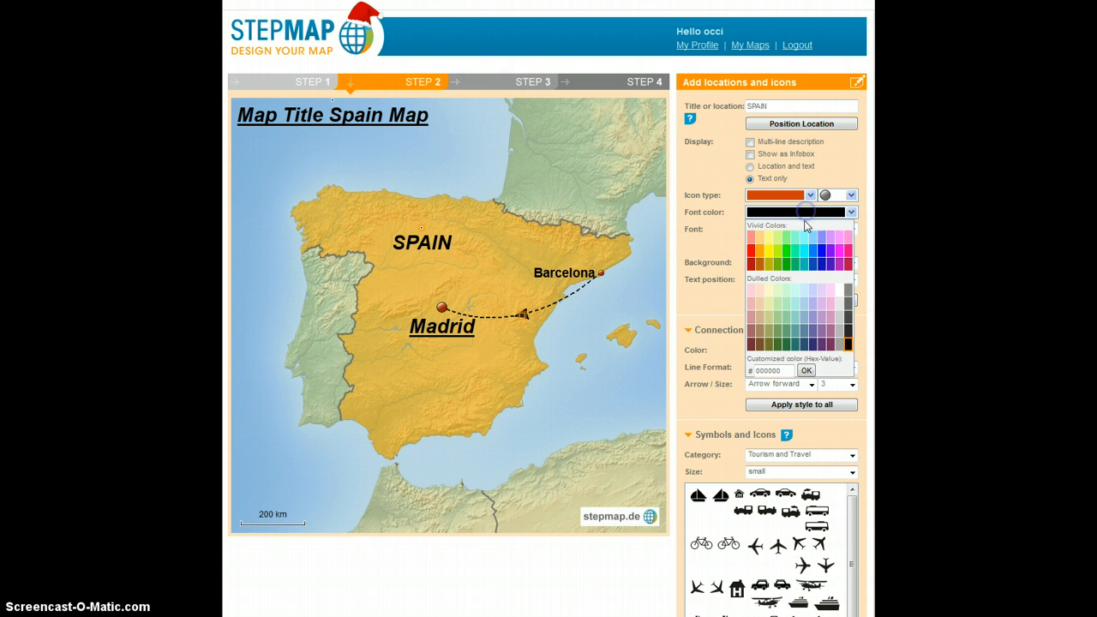
click(837, 294)
drag(423, 242, 446, 255)
- Add FRANCE and PORTUGAL labels and drag each into its country
text(FRANCE)
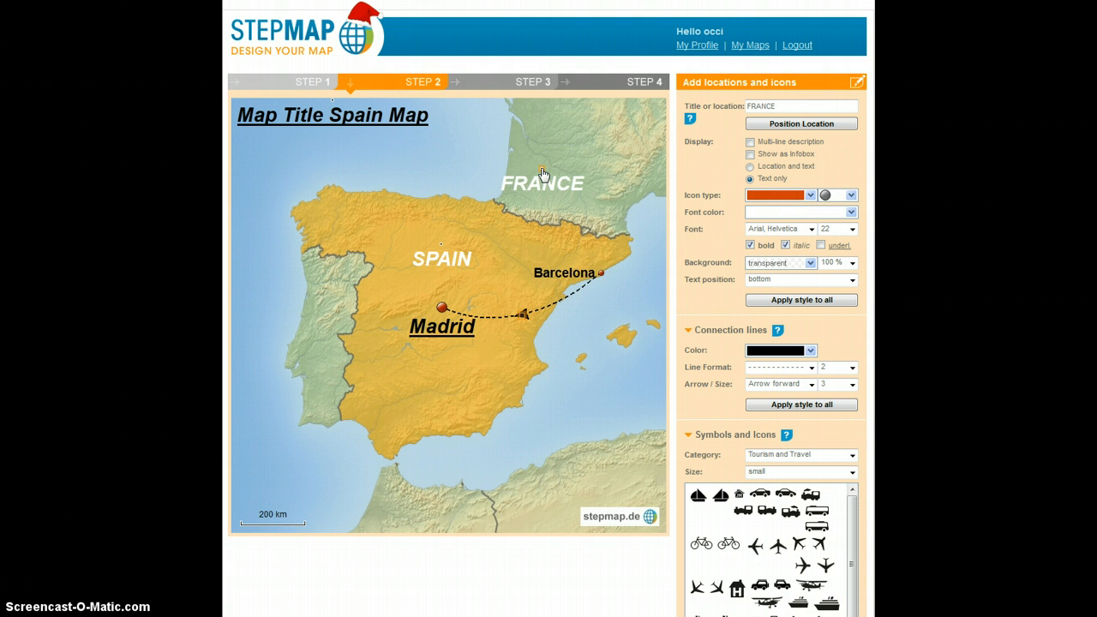
click(542, 174)
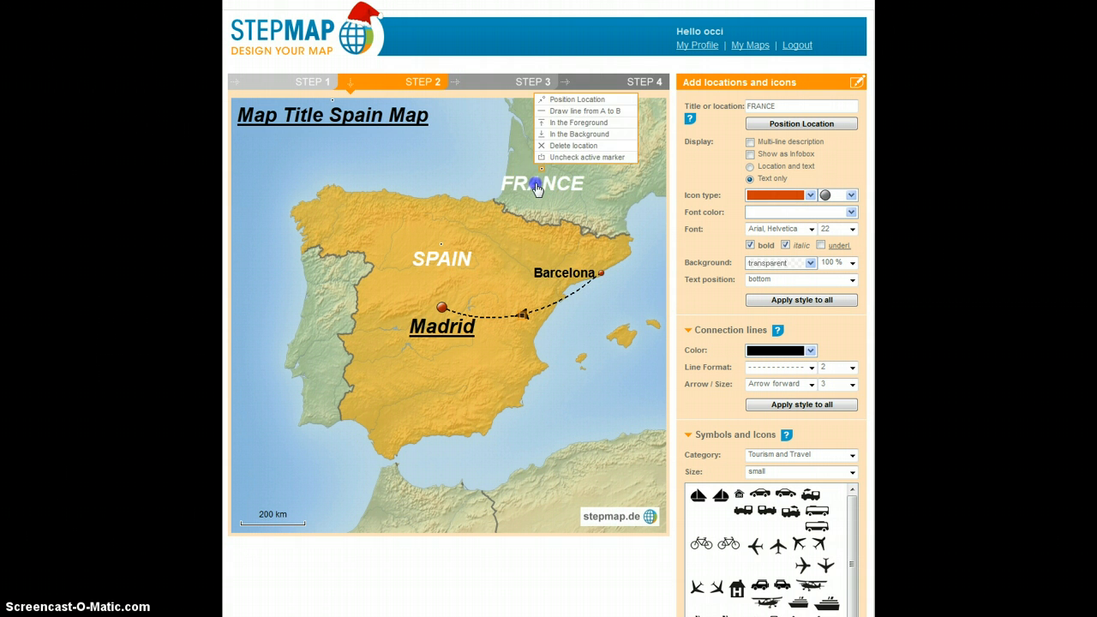
drag(542, 174, 581, 138)
click(307, 370)
text(P)
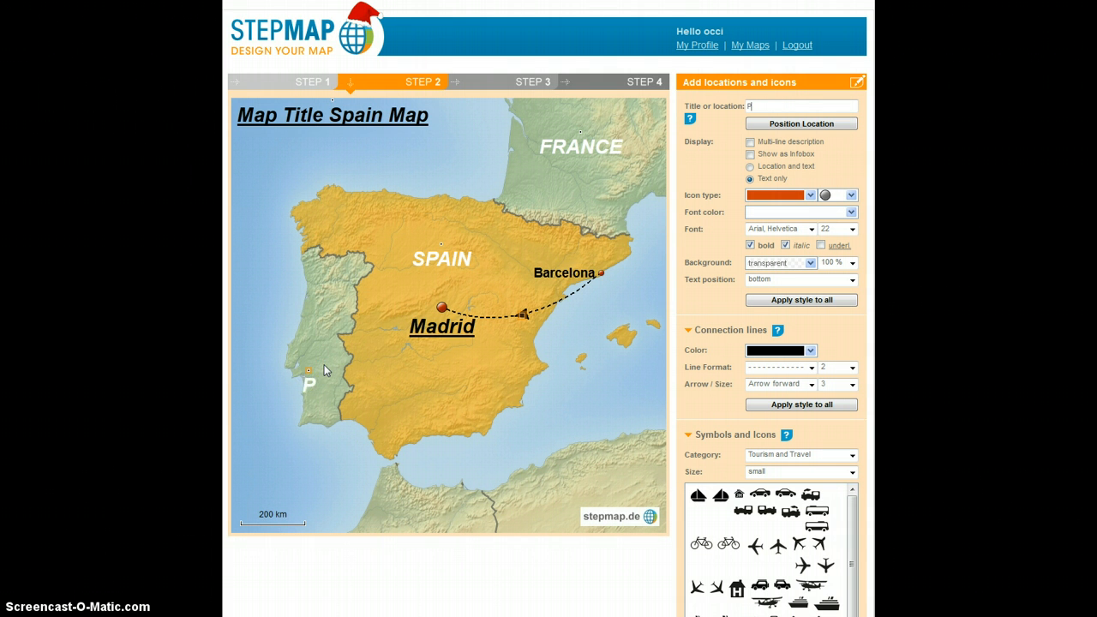
text(ORTUGAL)
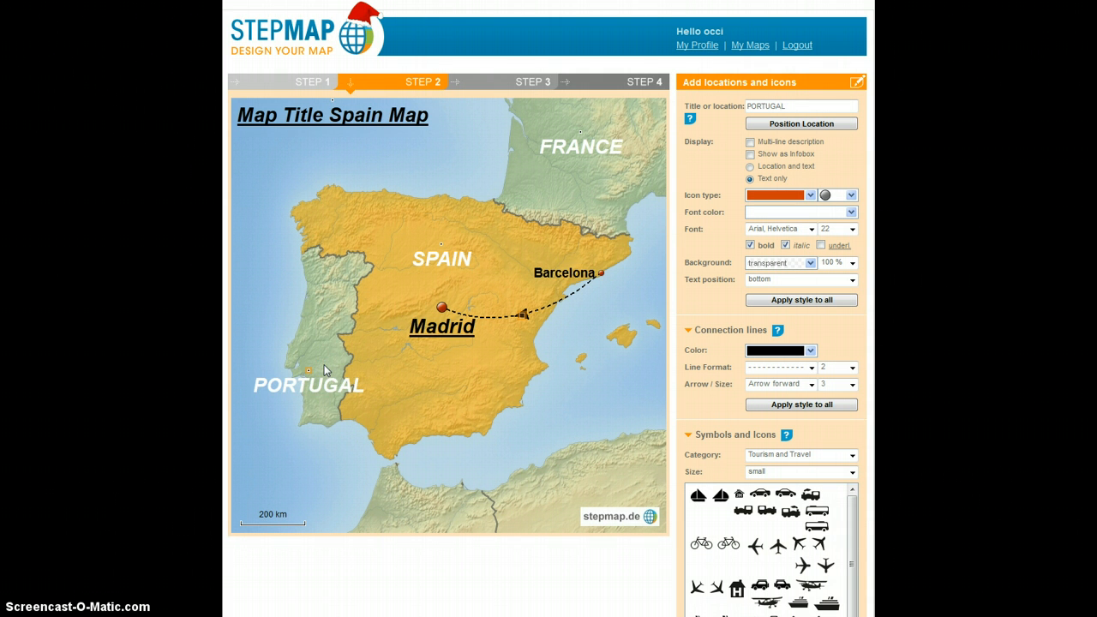
drag(323, 377, 324, 351)
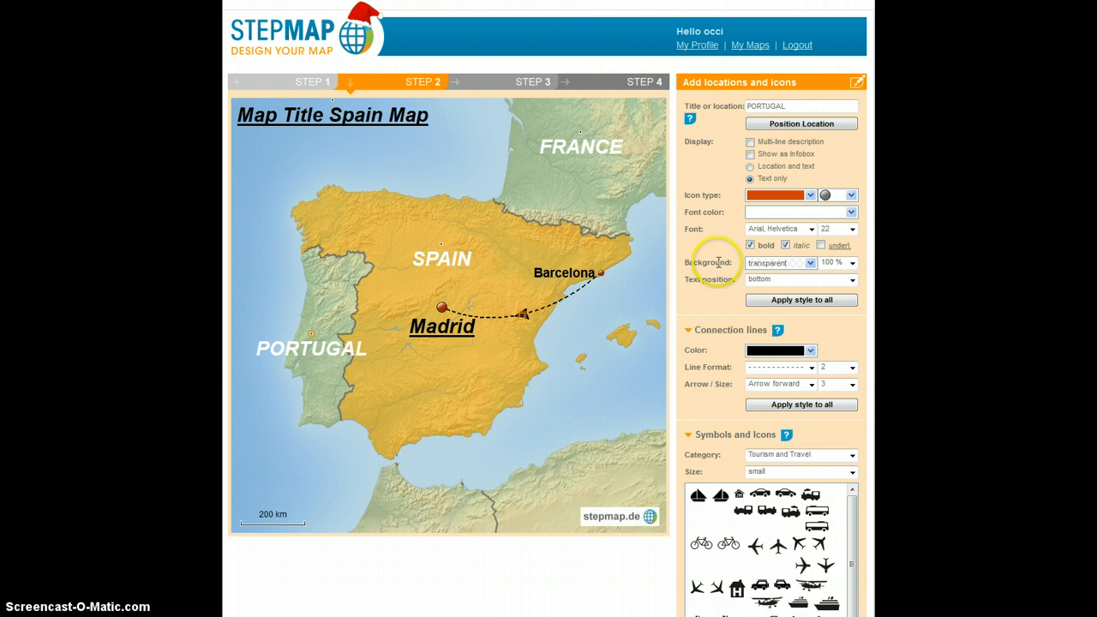
- Set icons to medium size and place an airplane icon just below Madrid
scroll(720, 360, down, 2)
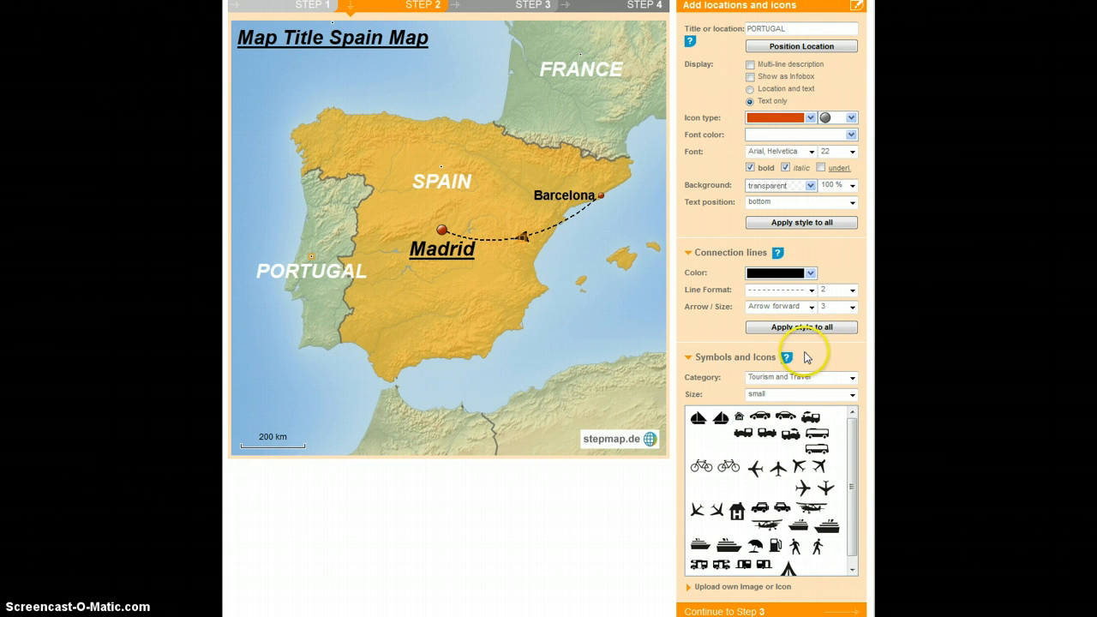
click(816, 395)
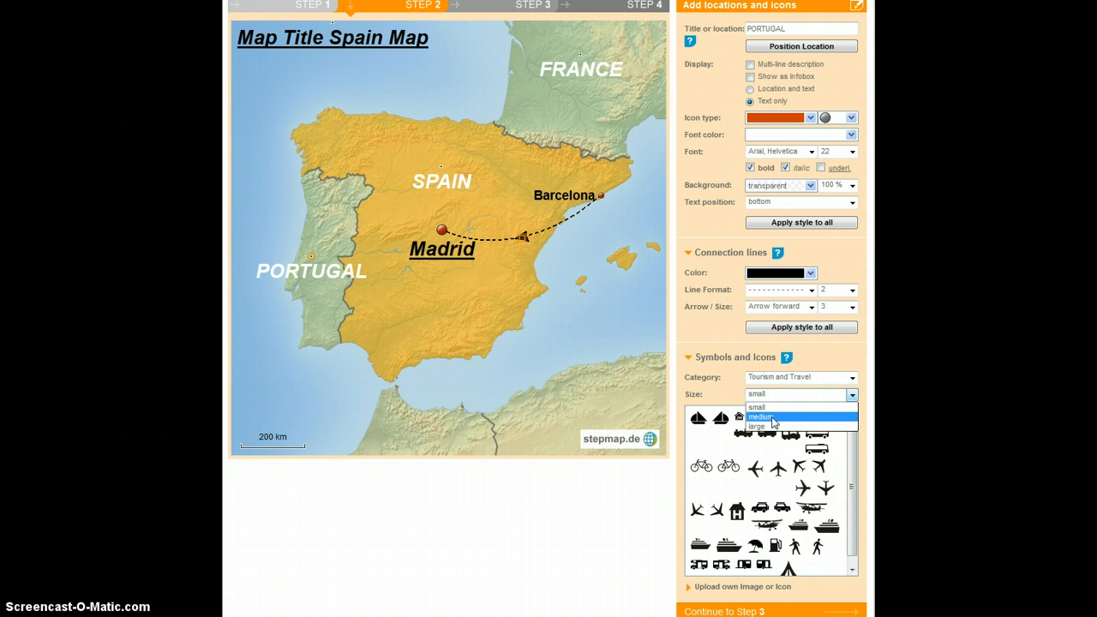
click(772, 419)
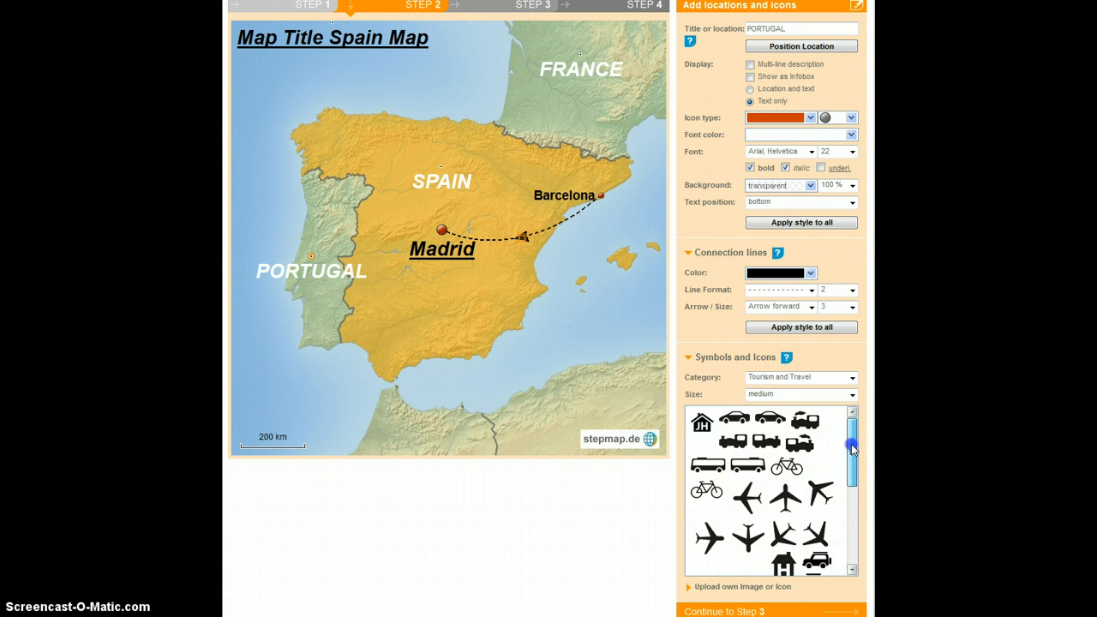
drag(851, 447, 852, 452)
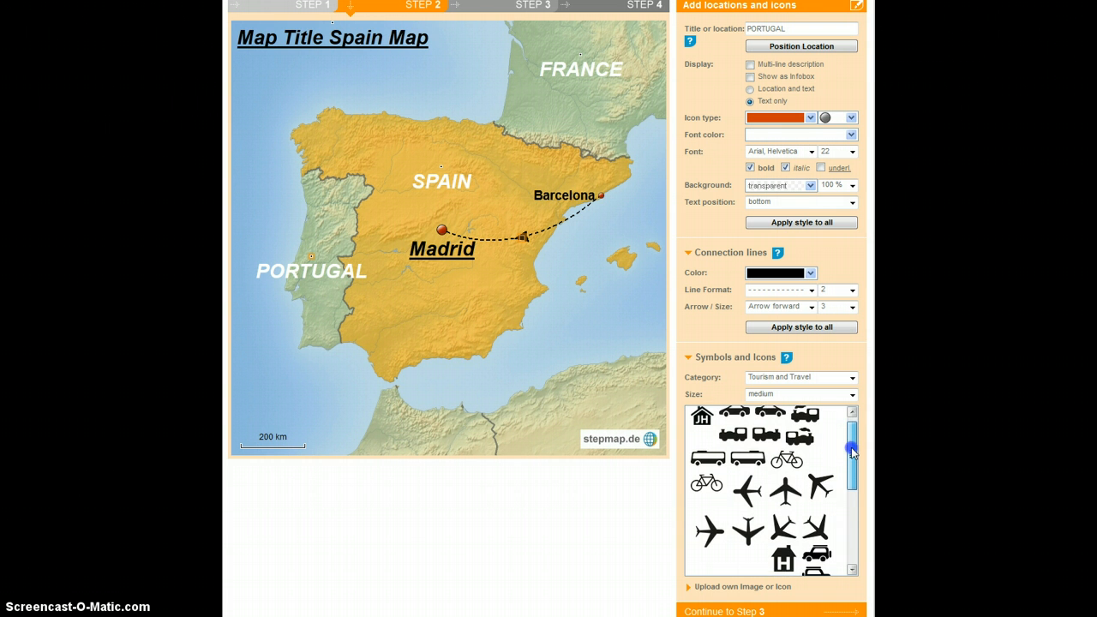
click(785, 492)
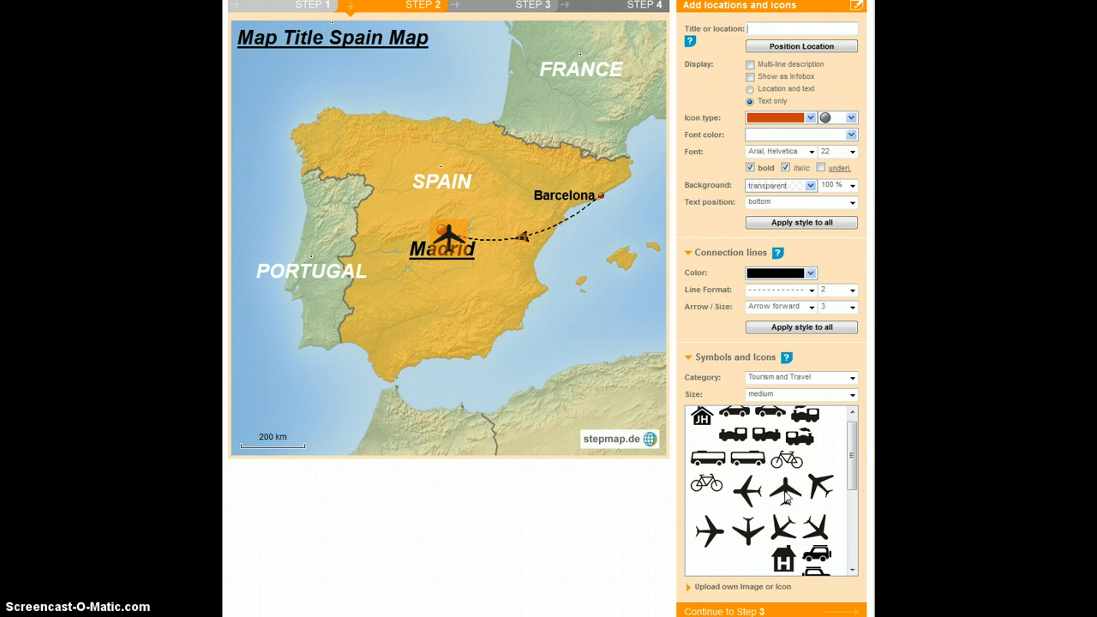
drag(450, 238, 446, 286)
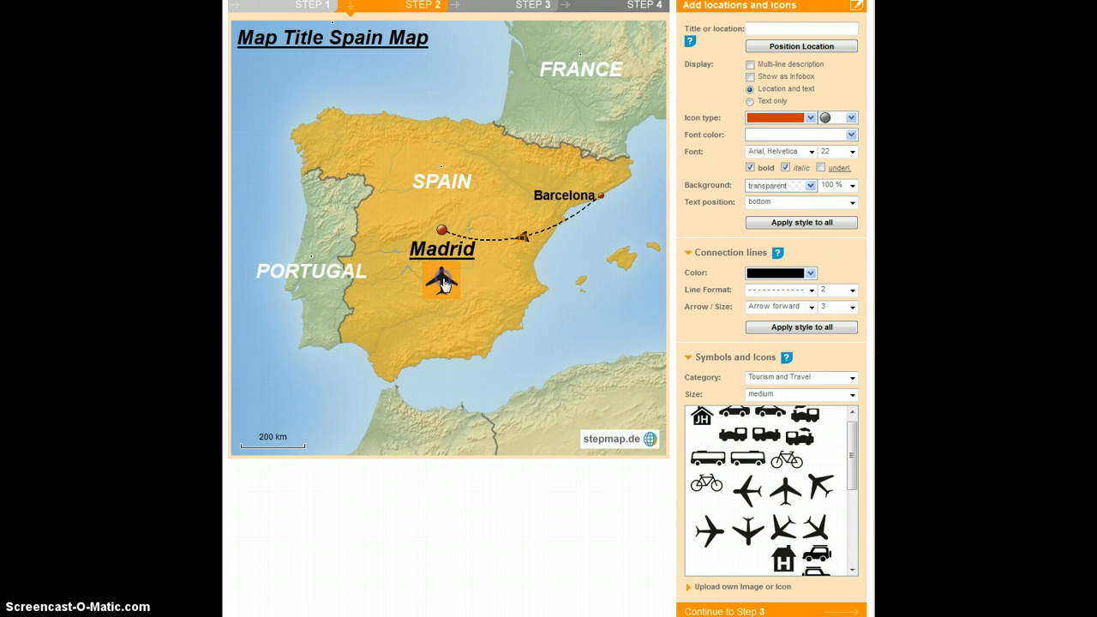
- Place a bicycle and a walking-figure icon along the Madrid–Barcelona route
click(709, 483)
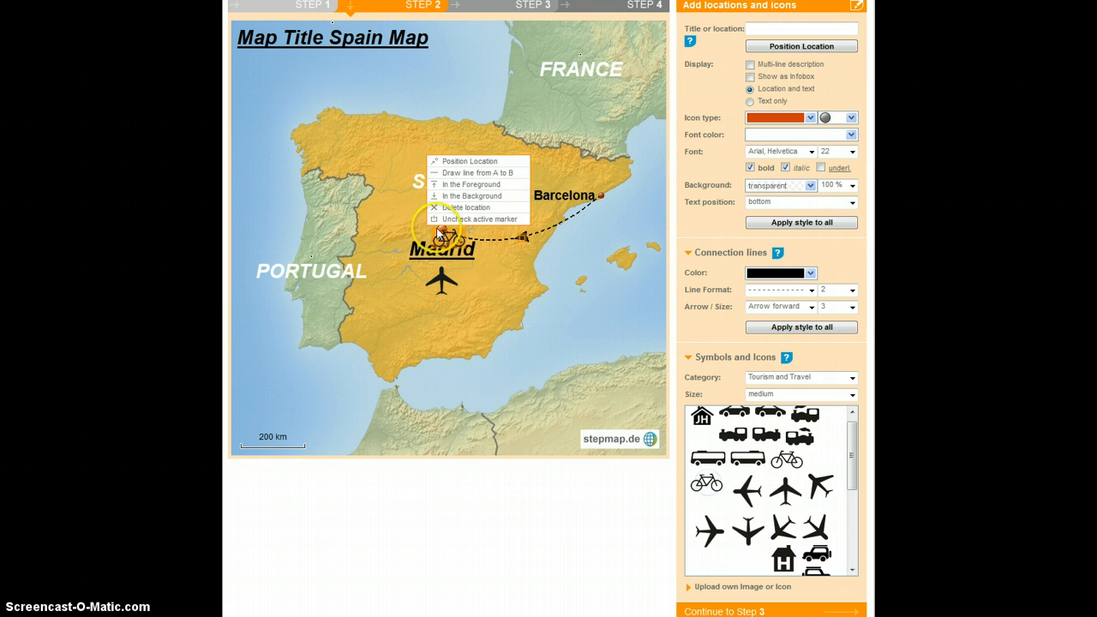
drag(440, 231, 528, 219)
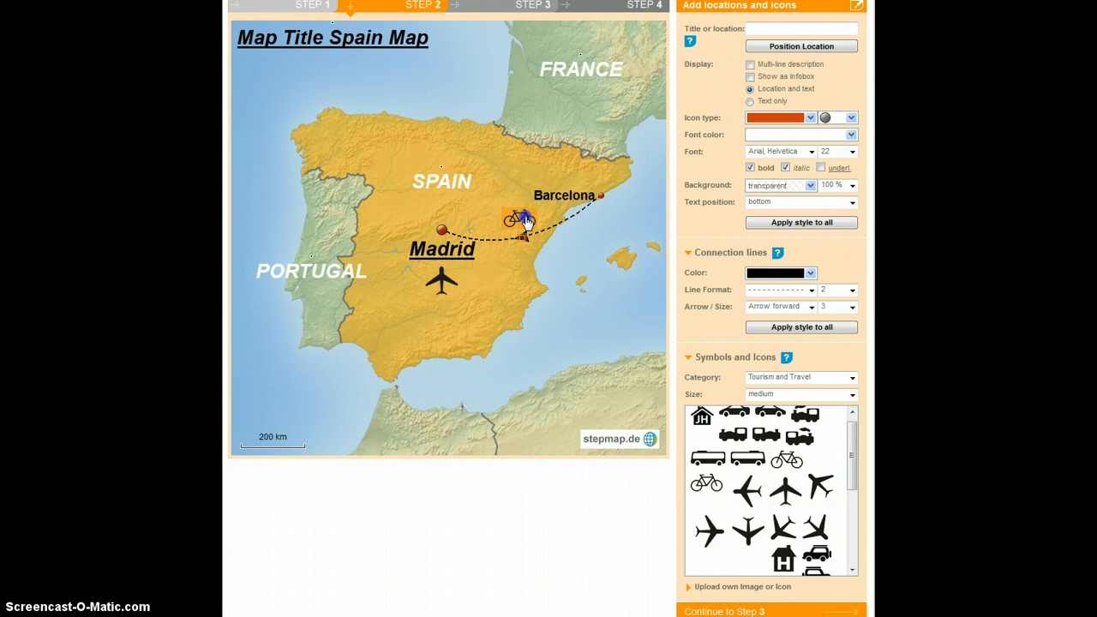
drag(526, 221, 526, 257)
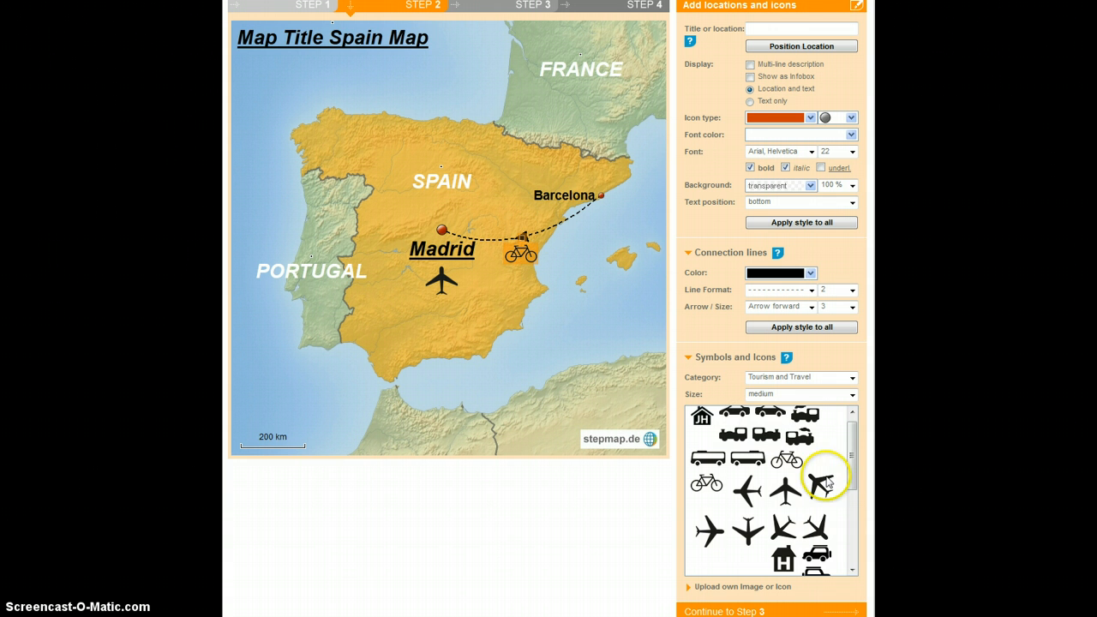
drag(852, 458, 848, 550)
click(785, 512)
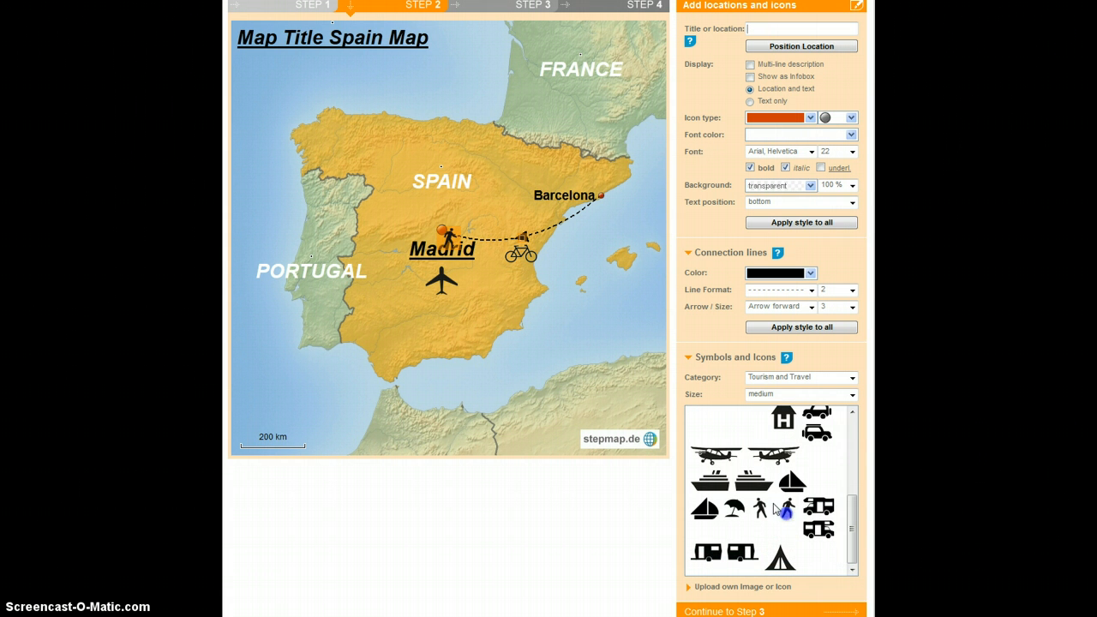
drag(448, 234, 505, 219)
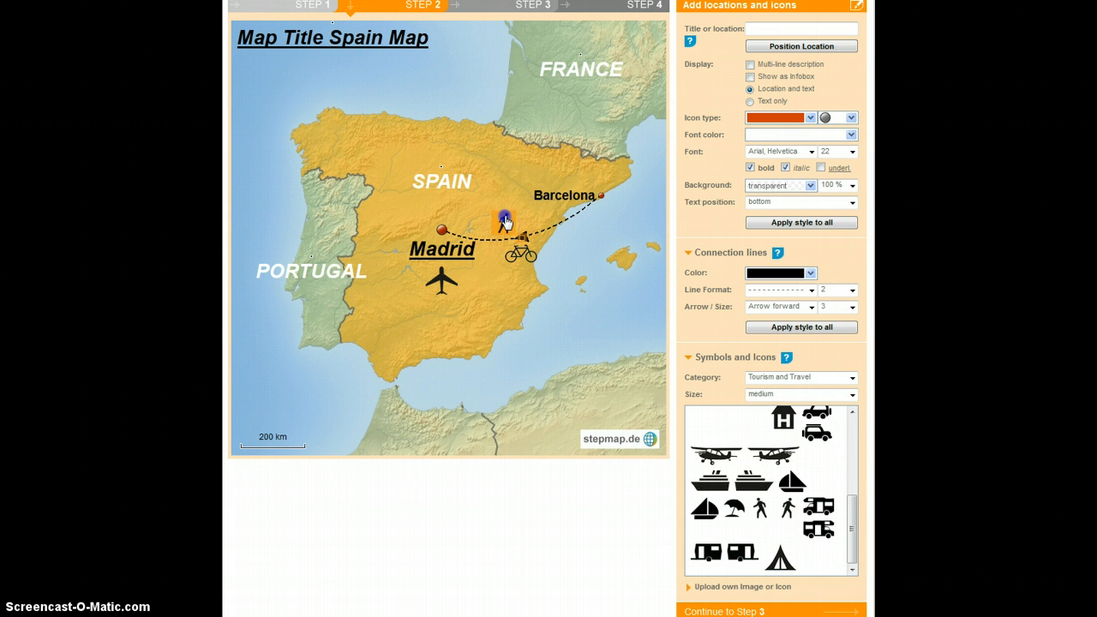
mouse_move(518, 211)
scroll(547, 309, down, 1)
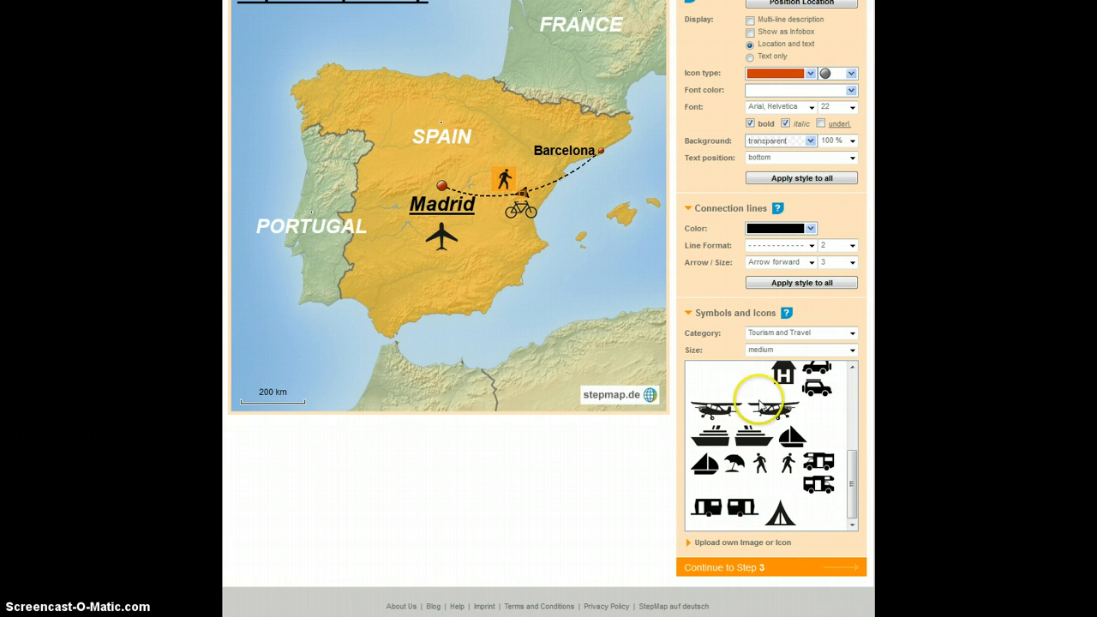
- Browse the symbol categories and switch to News and Events
drag(854, 465, 852, 377)
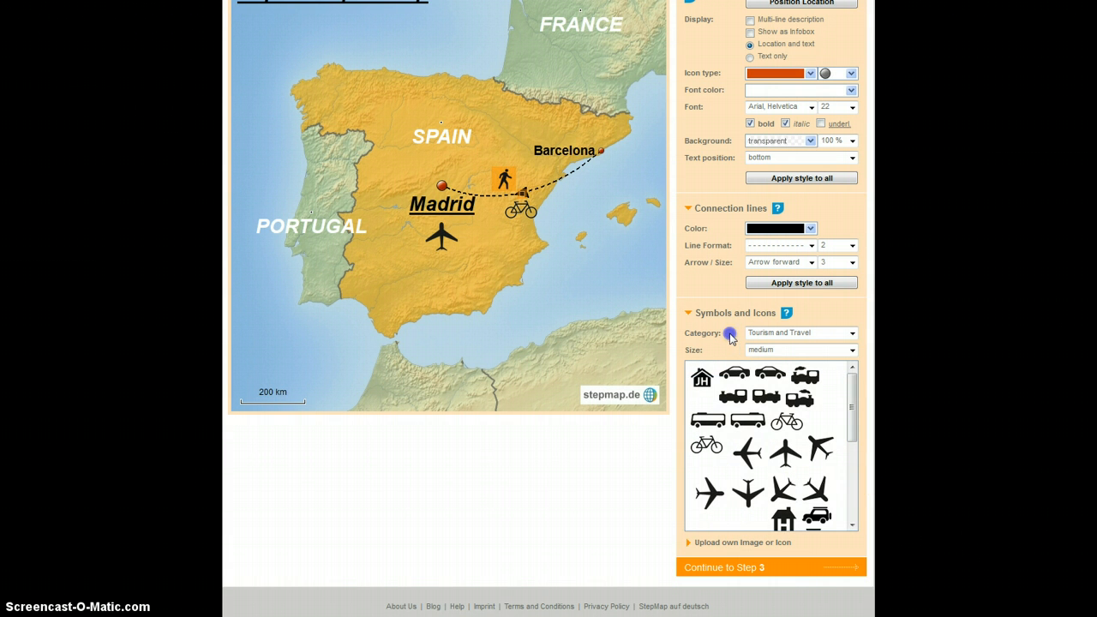
click(780, 334)
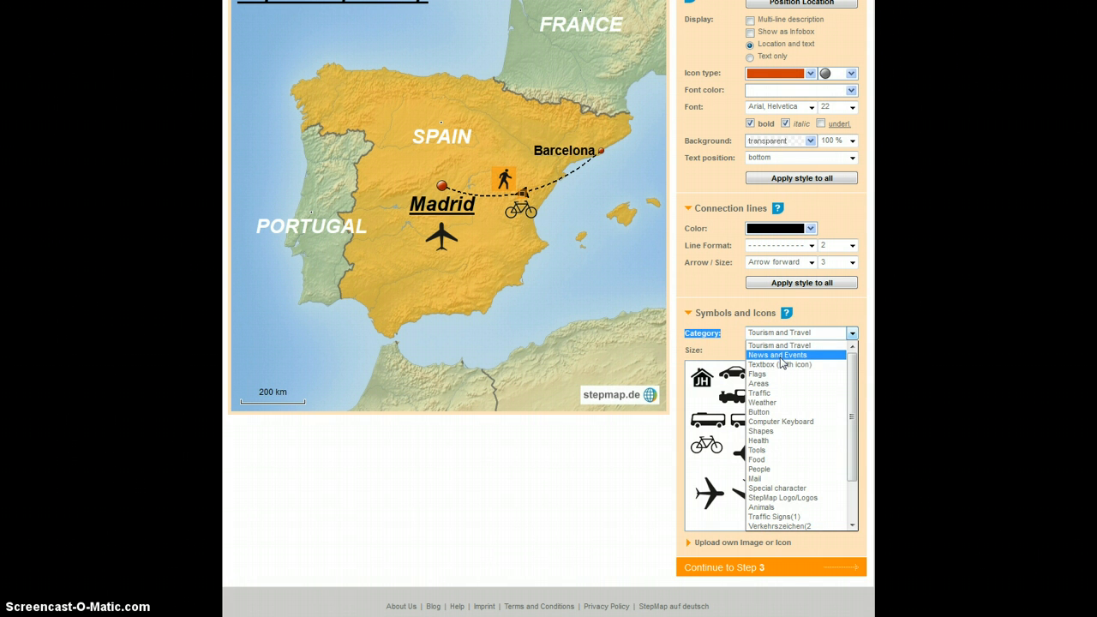
click(778, 344)
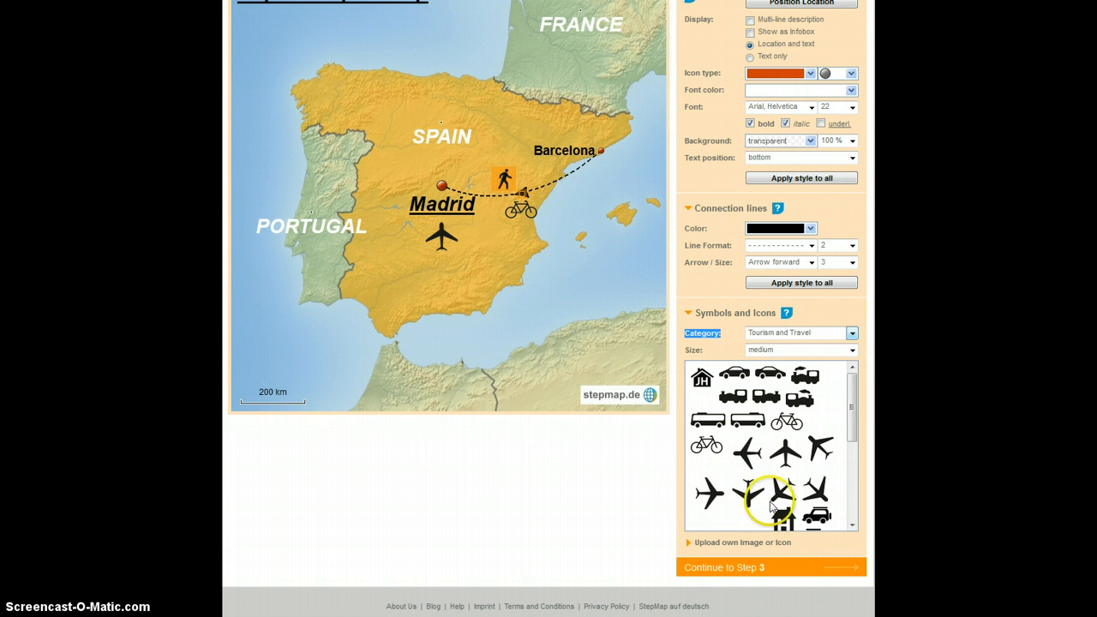
click(735, 545)
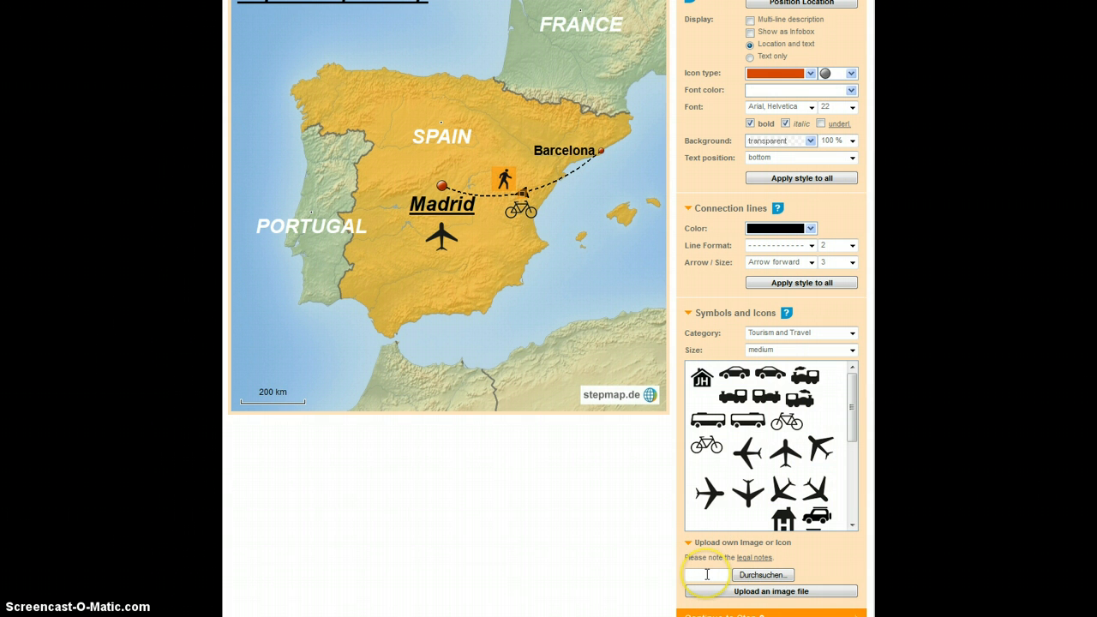
click(777, 332)
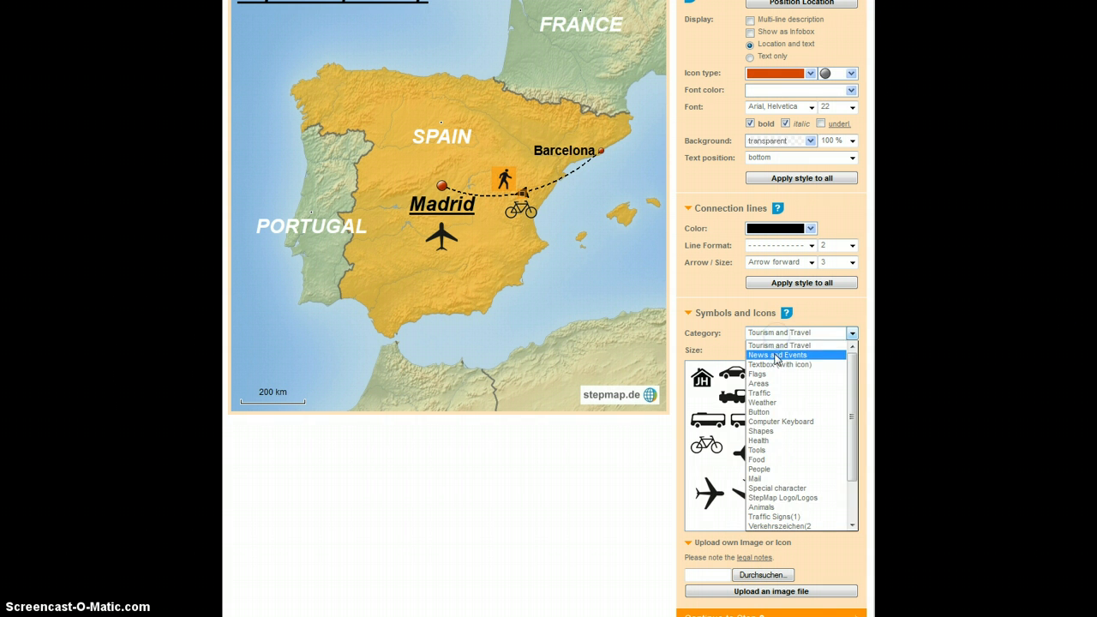
click(777, 354)
- Place a red concentric-target icon in southeastern Spain
drag(854, 388, 852, 400)
click(791, 435)
mouse_move(456, 208)
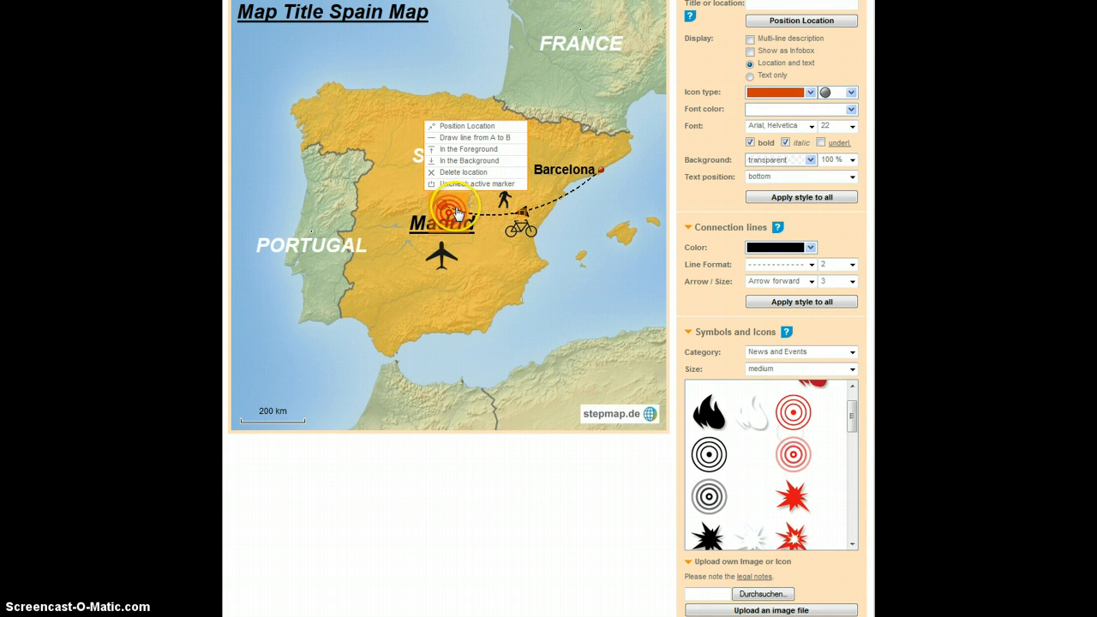
mouse_move(456, 208)
mouse_down()
mouse_move(509, 296)
mouse_move(502, 311)
mouse_move(512, 288)
mouse_up()
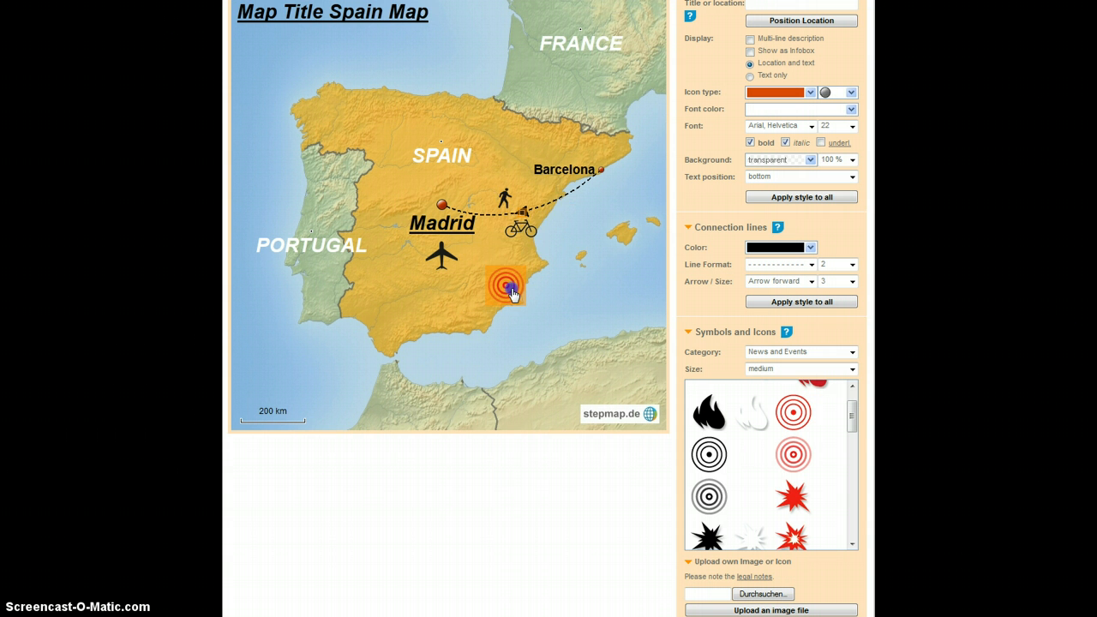
click(511, 295)
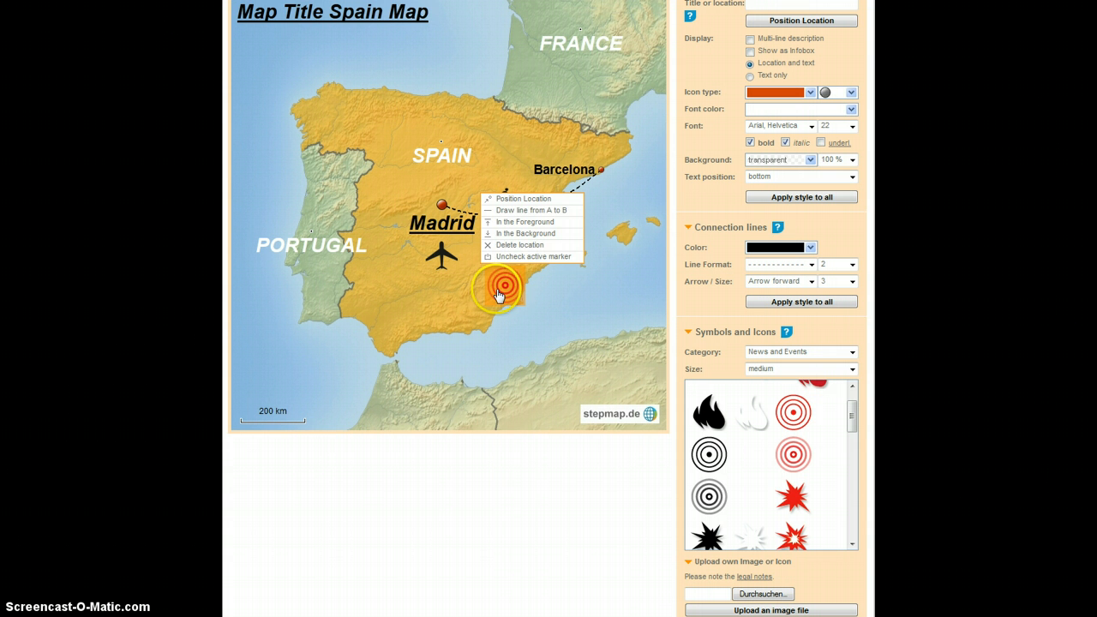
click(617, 288)
scroll(617, 288, up, 2)
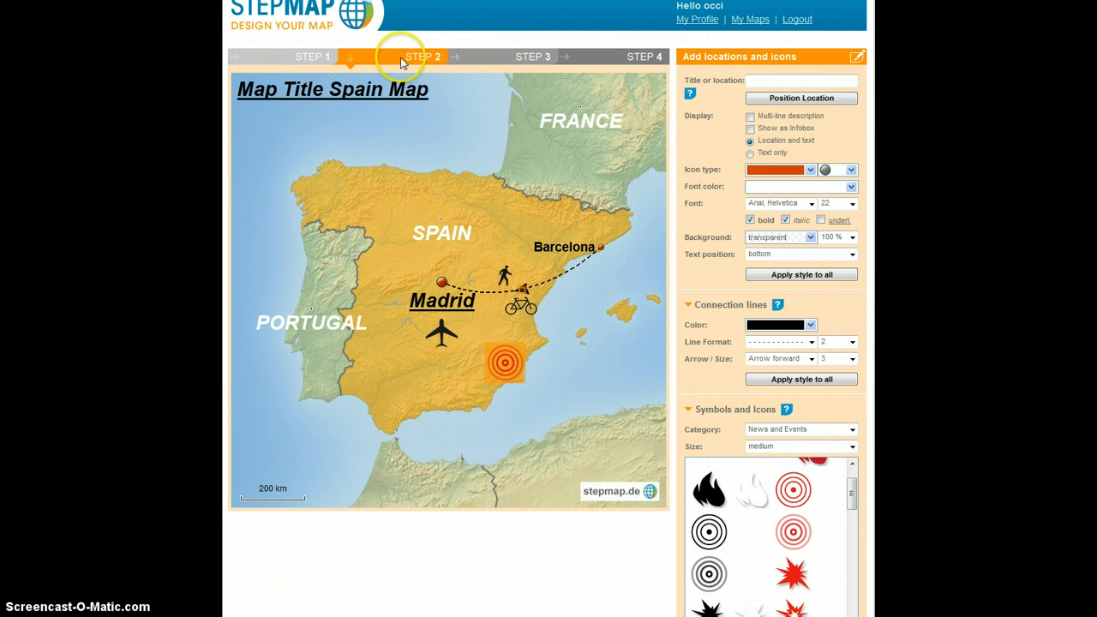
scroll(408, 58, up, 1)
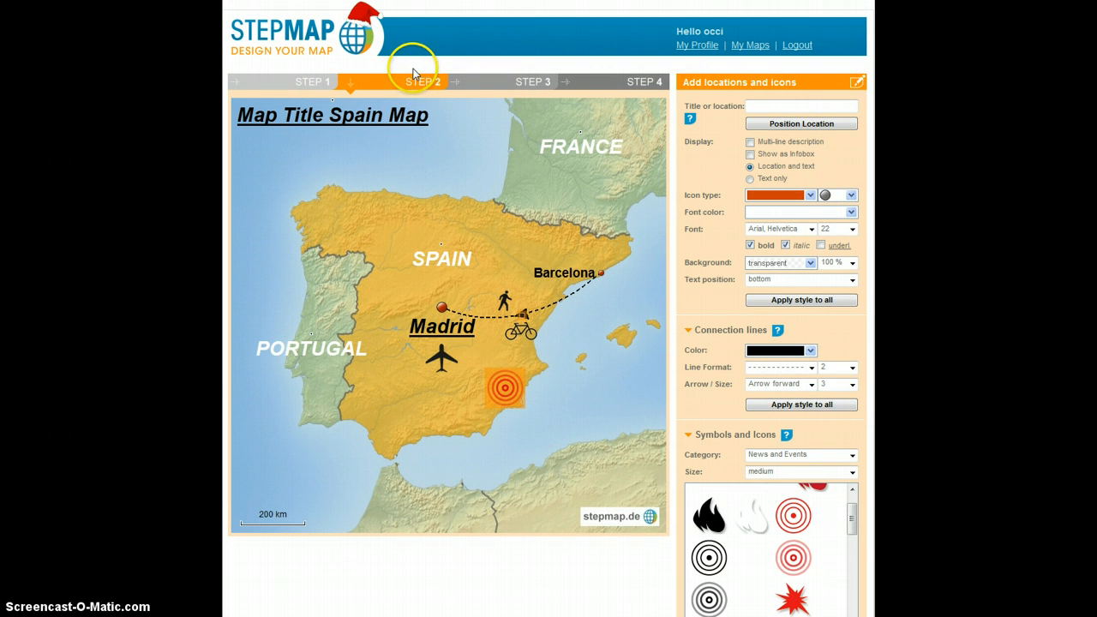
click(301, 83)
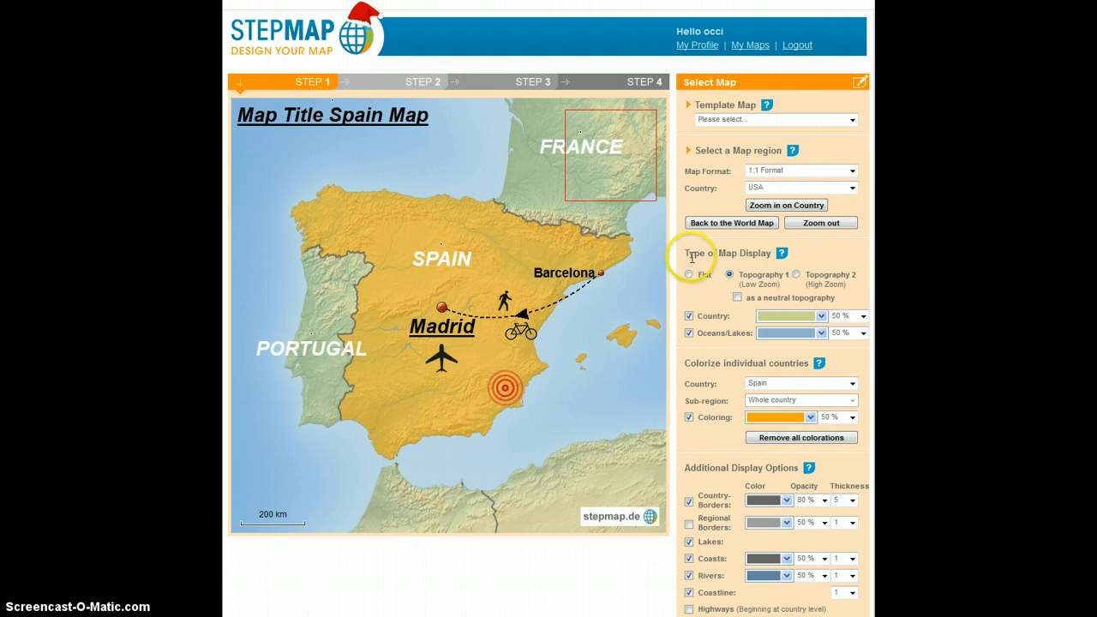
drag(686, 254, 721, 254)
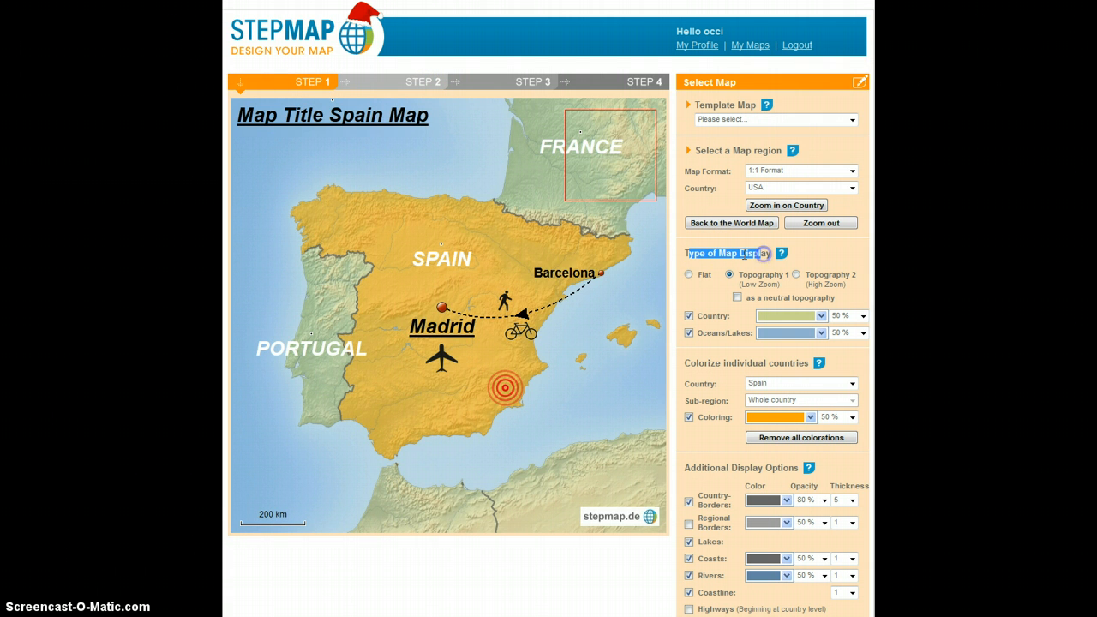
click(688, 274)
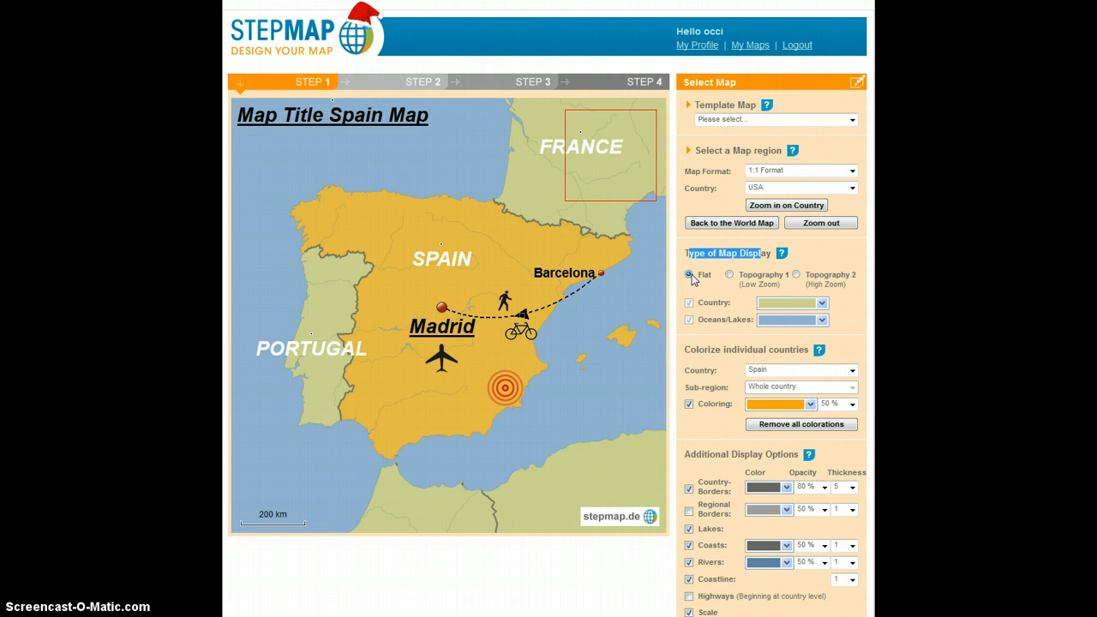
click(728, 275)
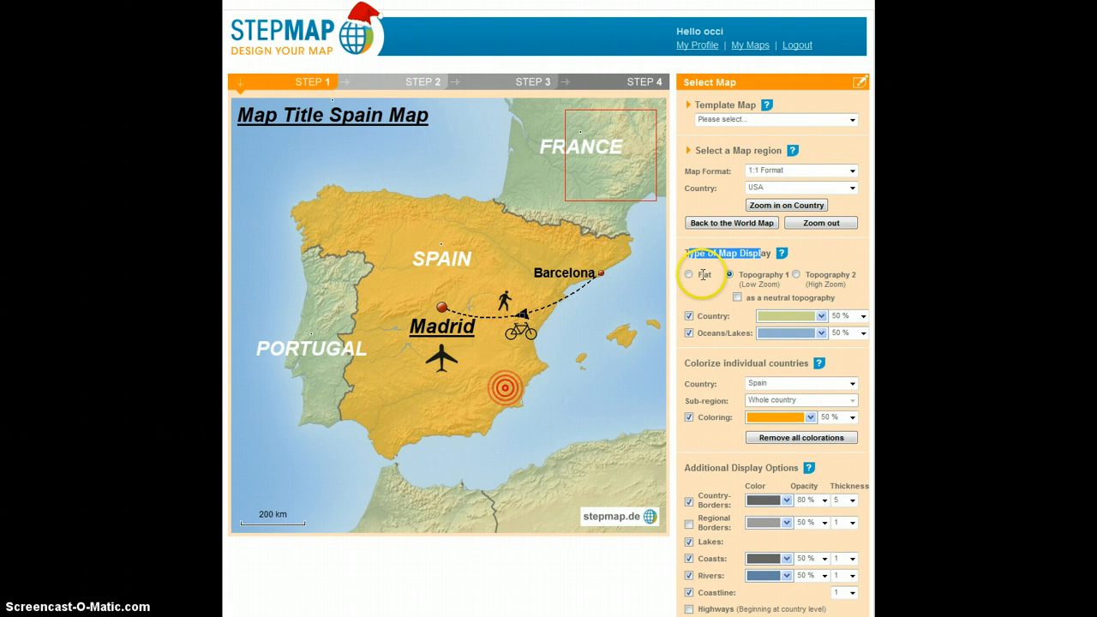
click(689, 275)
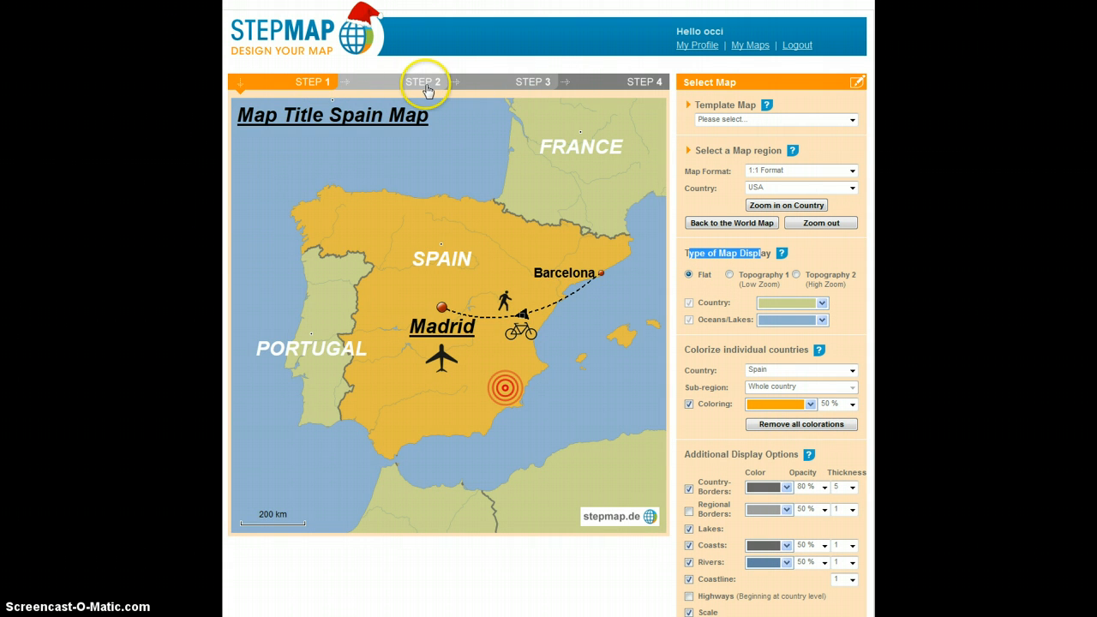
click(729, 276)
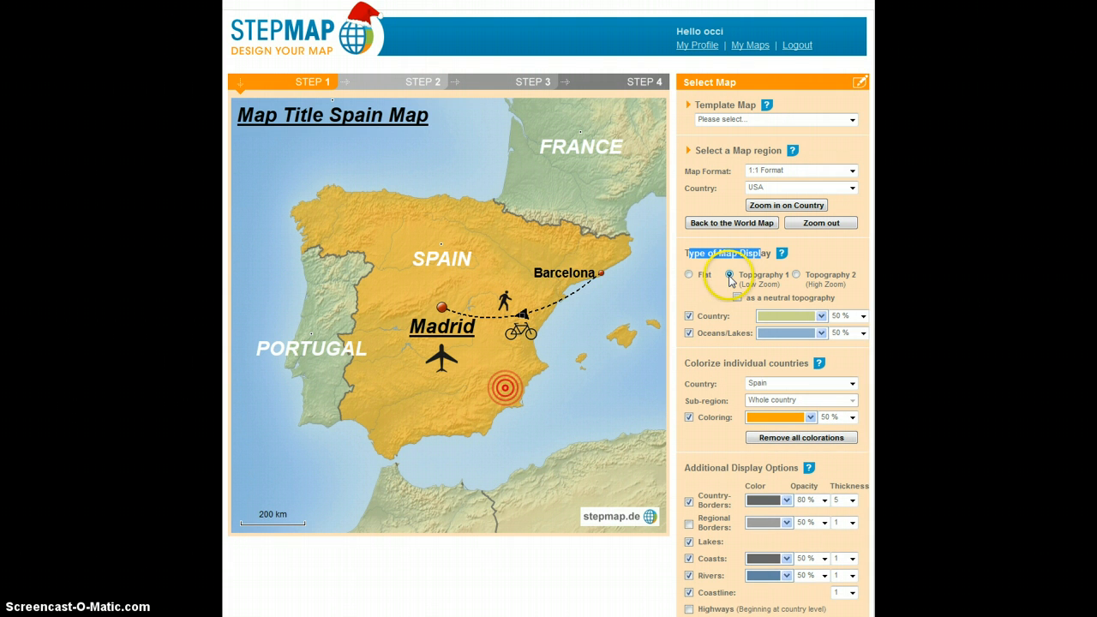
click(404, 84)
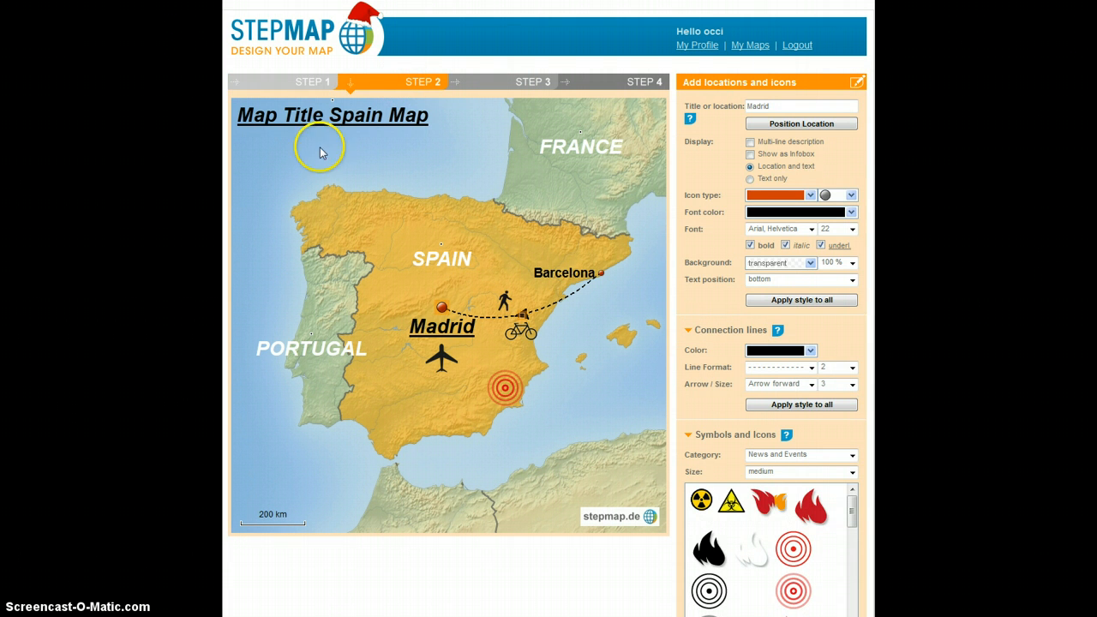
click(440, 307)
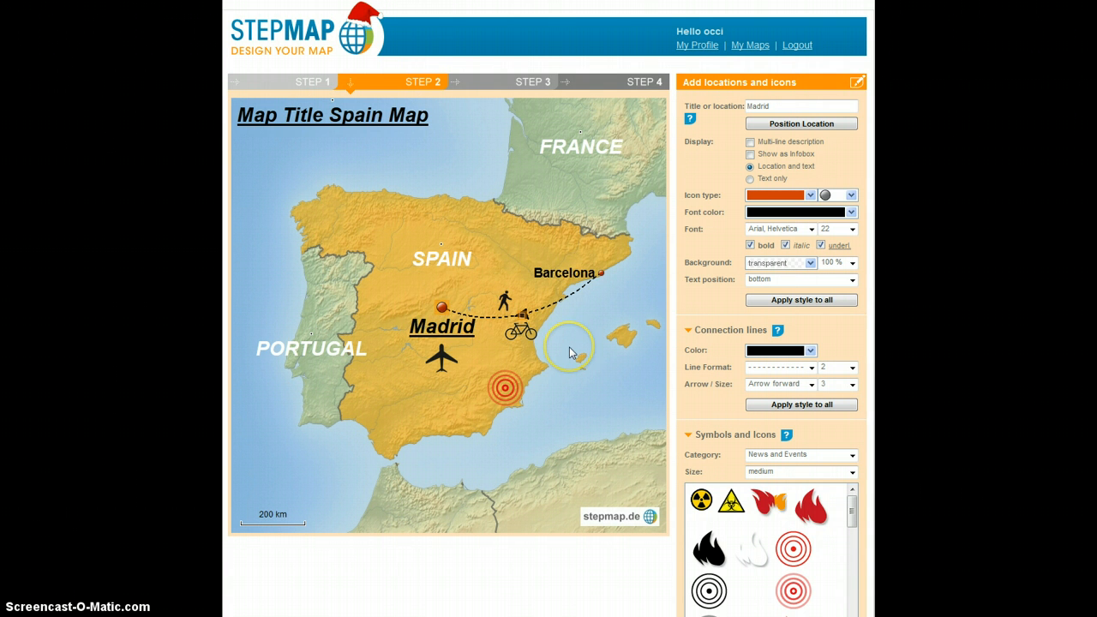
click(500, 89)
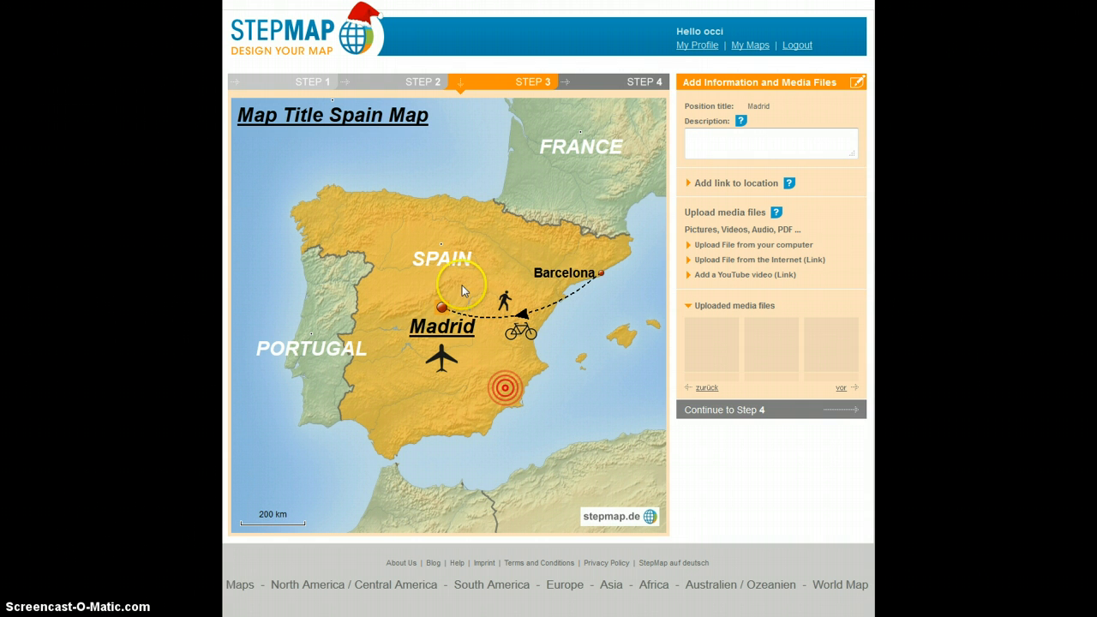
- Save Madrid's description 'Capital City, beautiful place...' and expand Add link to location
click(446, 330)
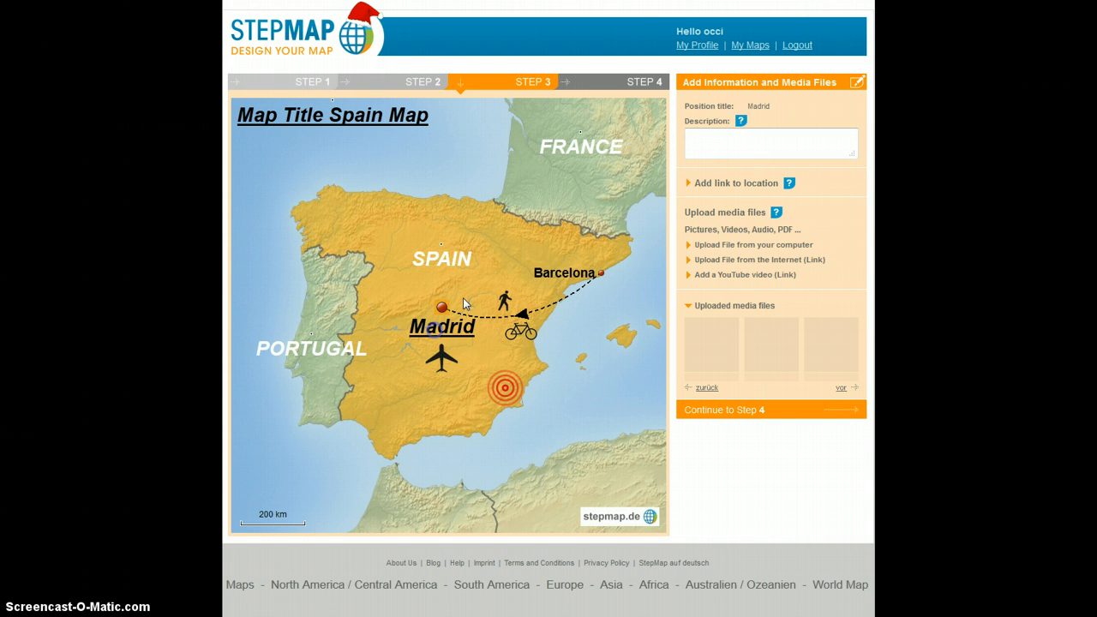
click(722, 150)
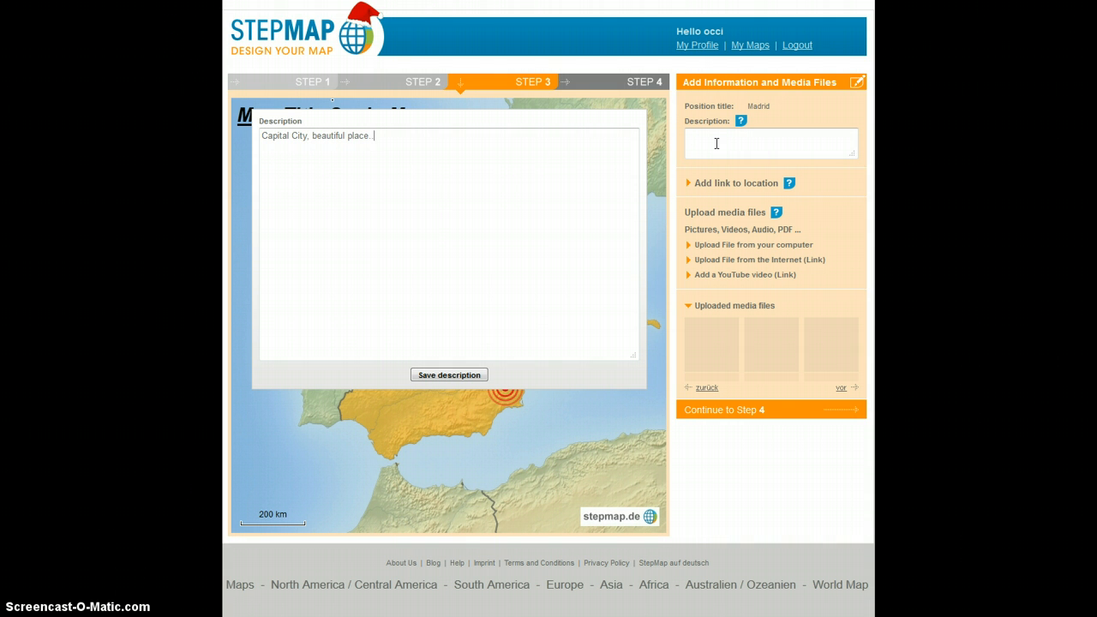
click(463, 377)
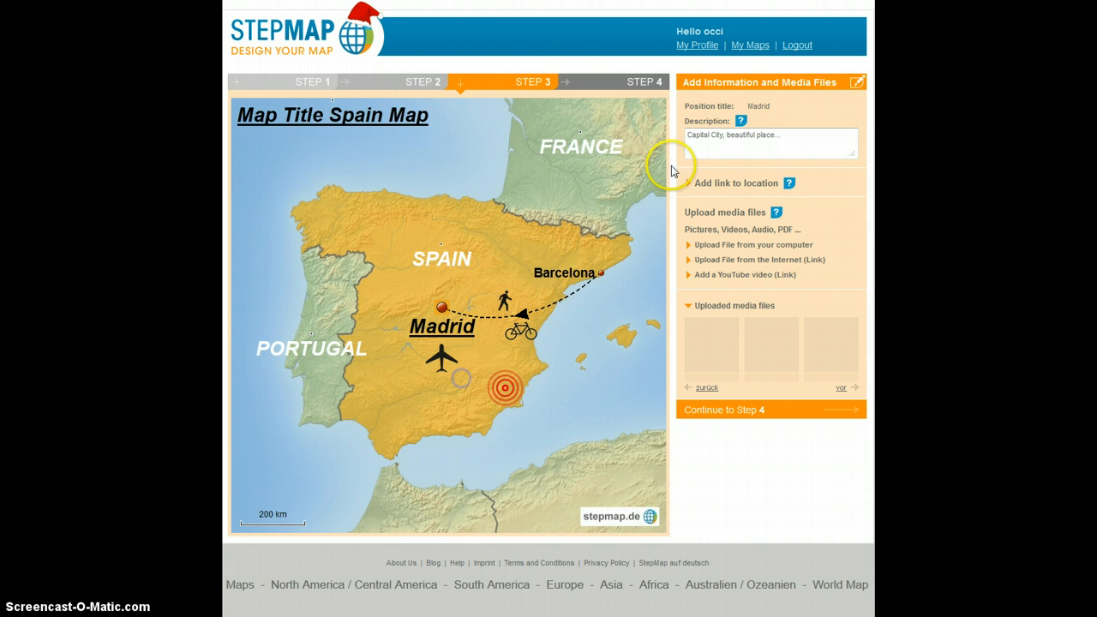
click(732, 185)
click(783, 198)
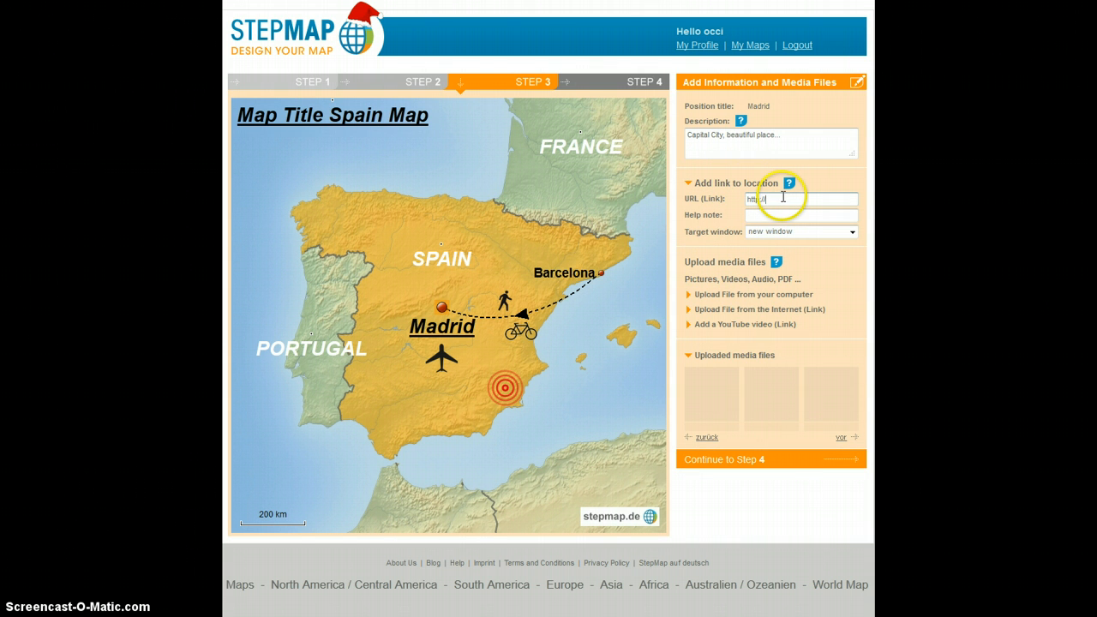
text(www.google.com)
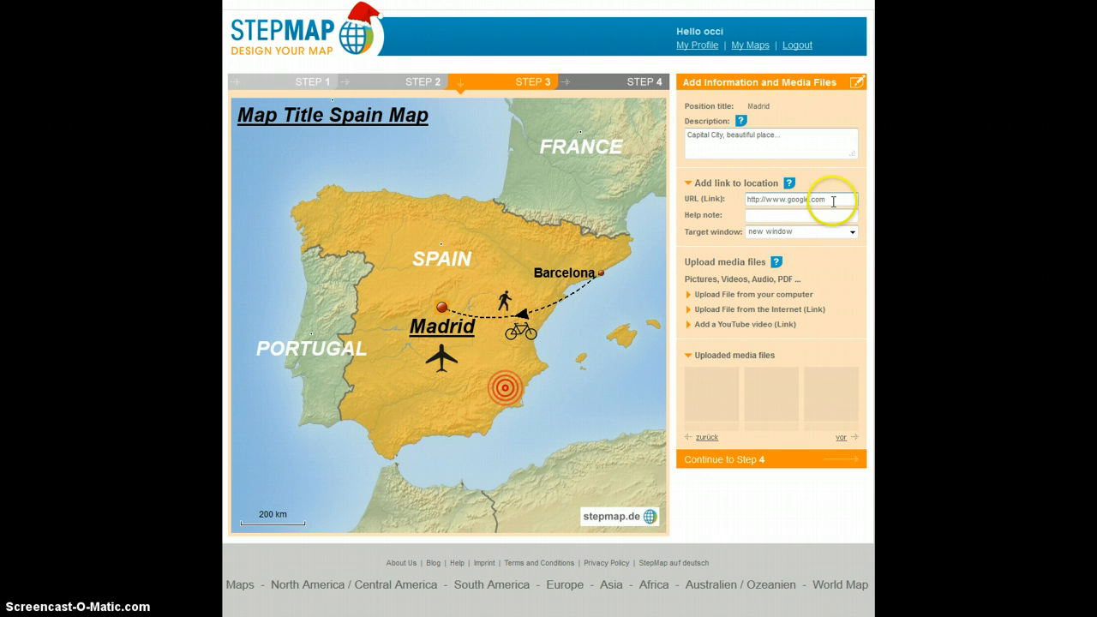
drag(833, 201, 750, 202)
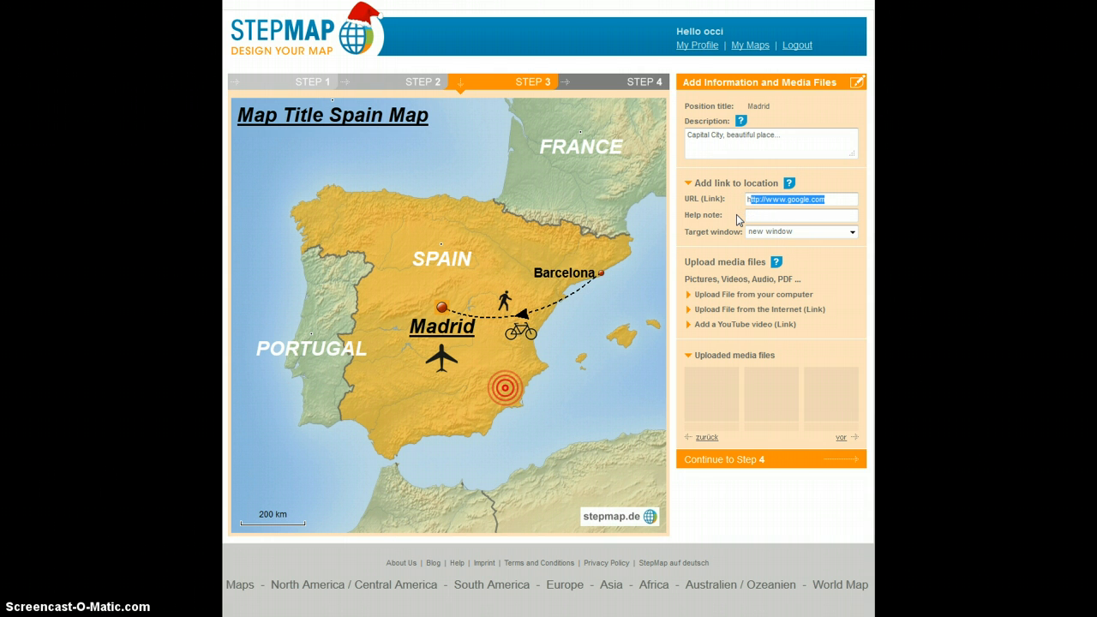
key(Tab)
click(469, 324)
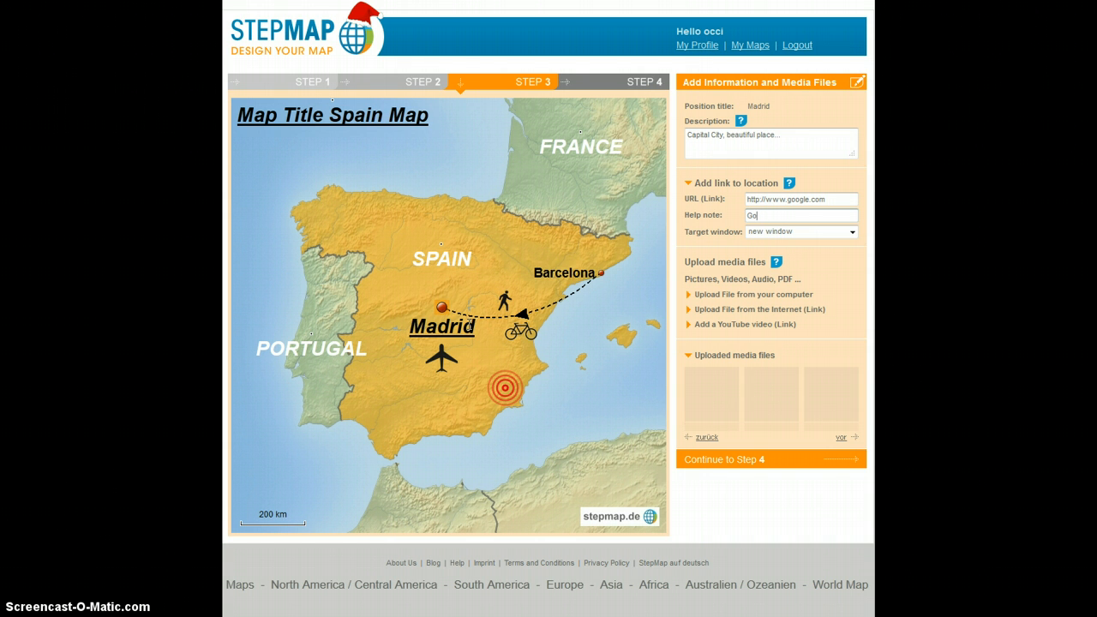
click(759, 217)
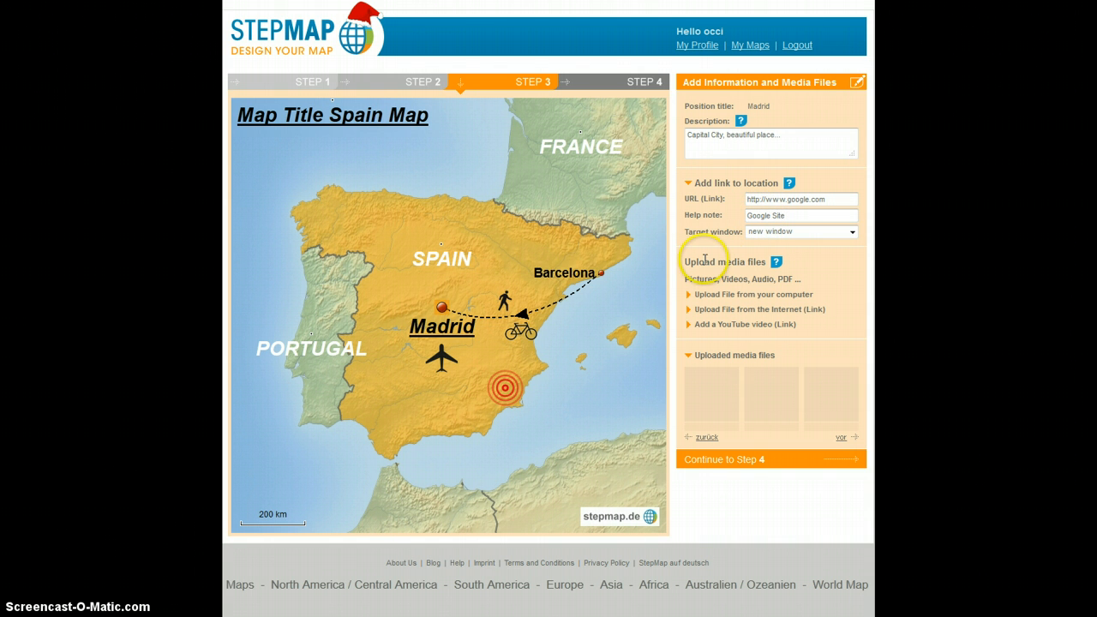
drag(685, 263, 763, 262)
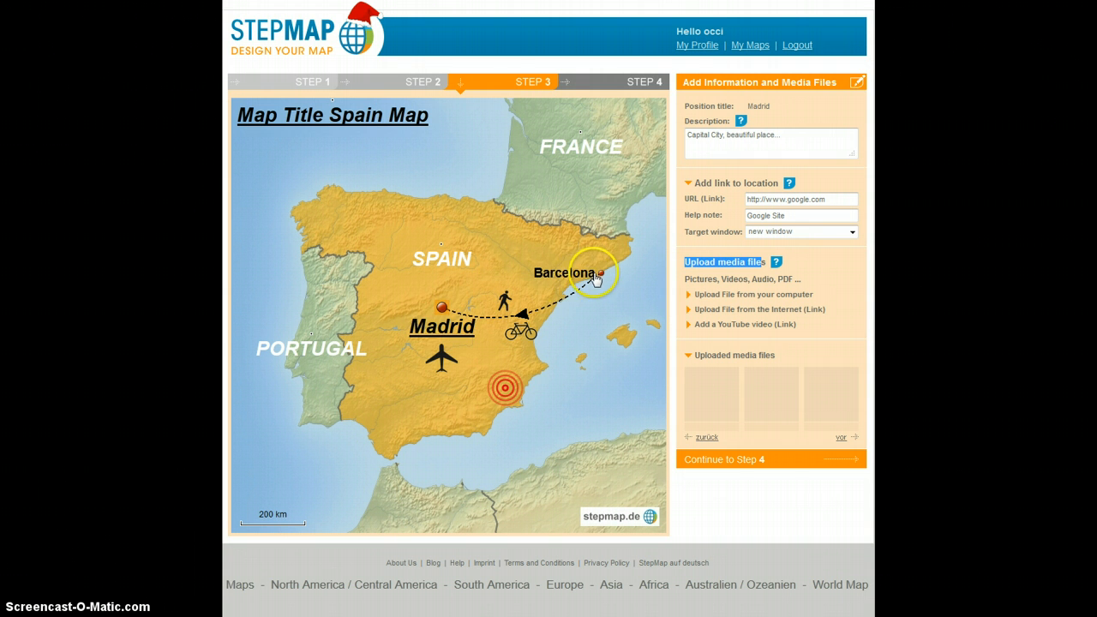
- Review the Madrid, Barcelona and SPAIN location details, then move on to STEP 4
click(435, 338)
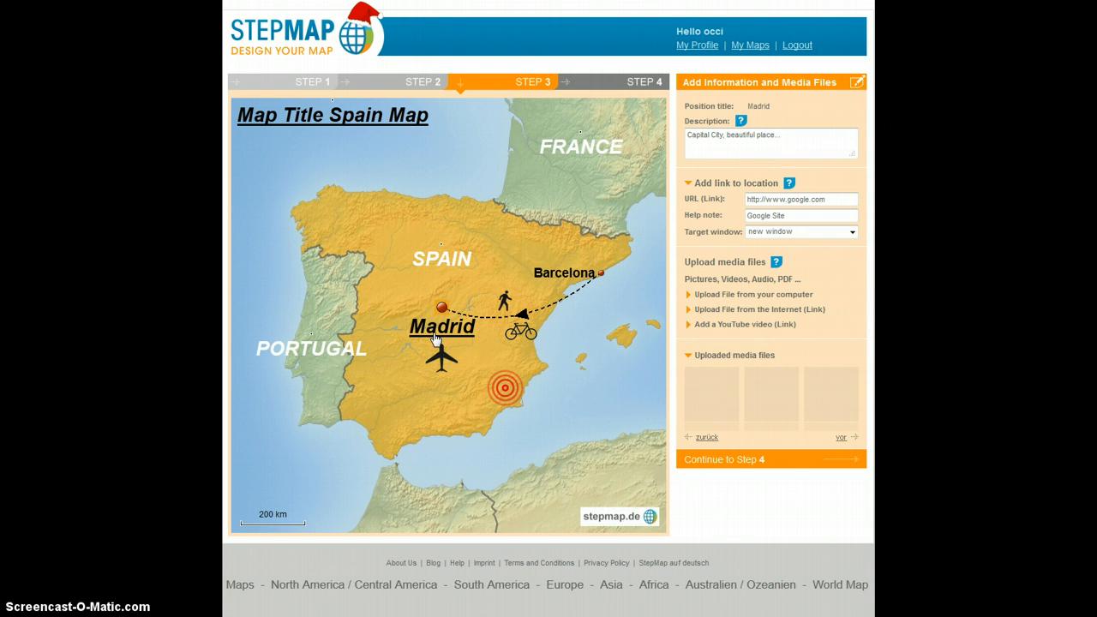
click(559, 277)
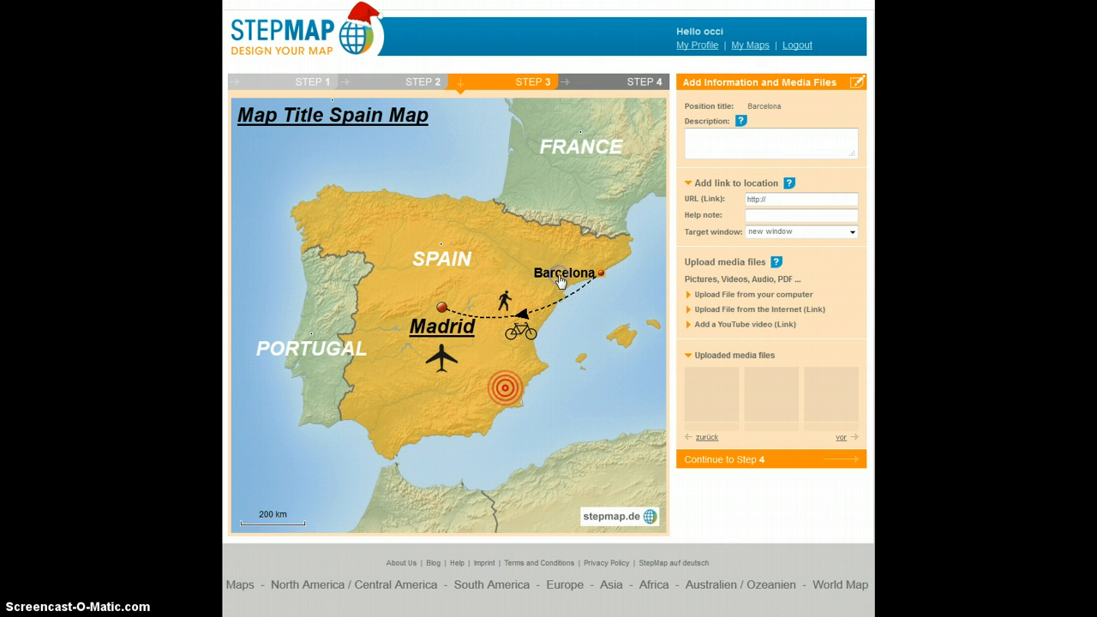
click(447, 264)
click(453, 259)
click(438, 327)
click(522, 318)
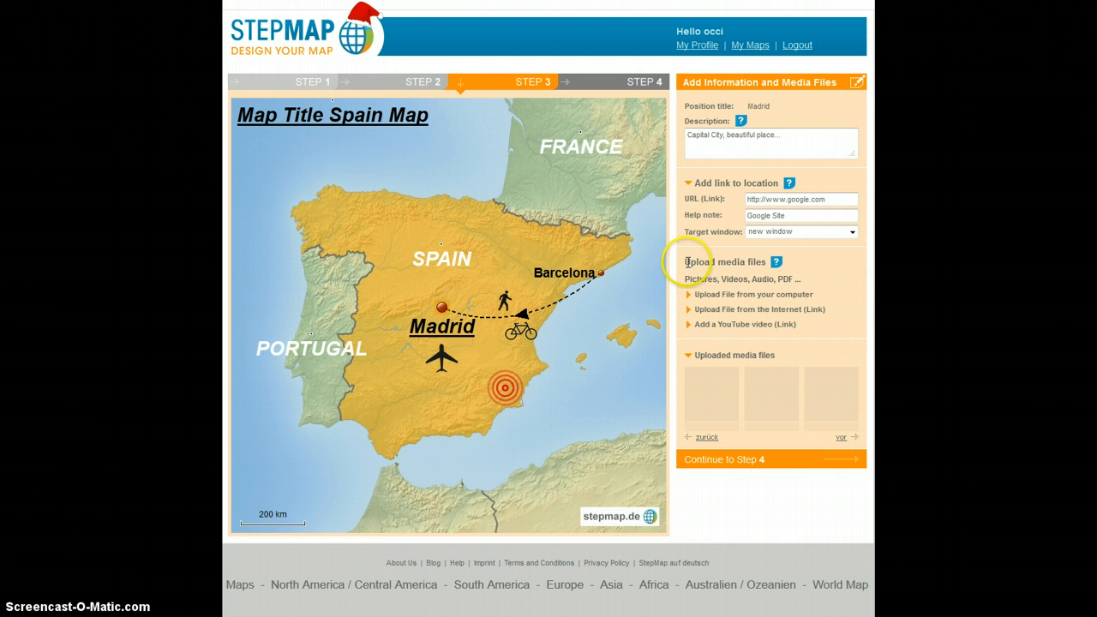
drag(687, 263, 767, 260)
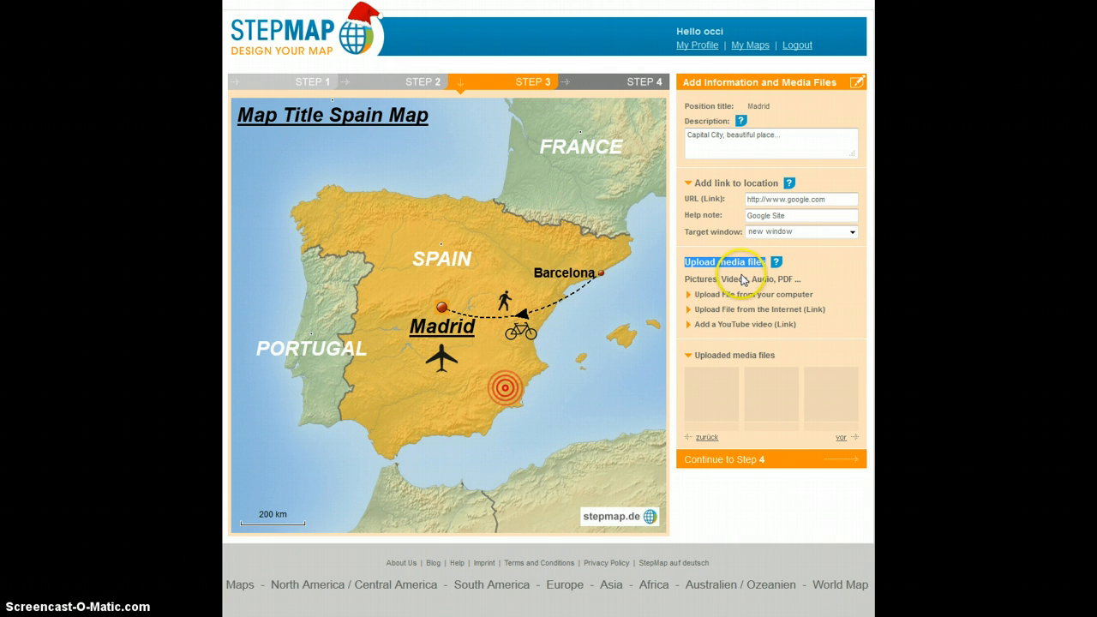
click(714, 354)
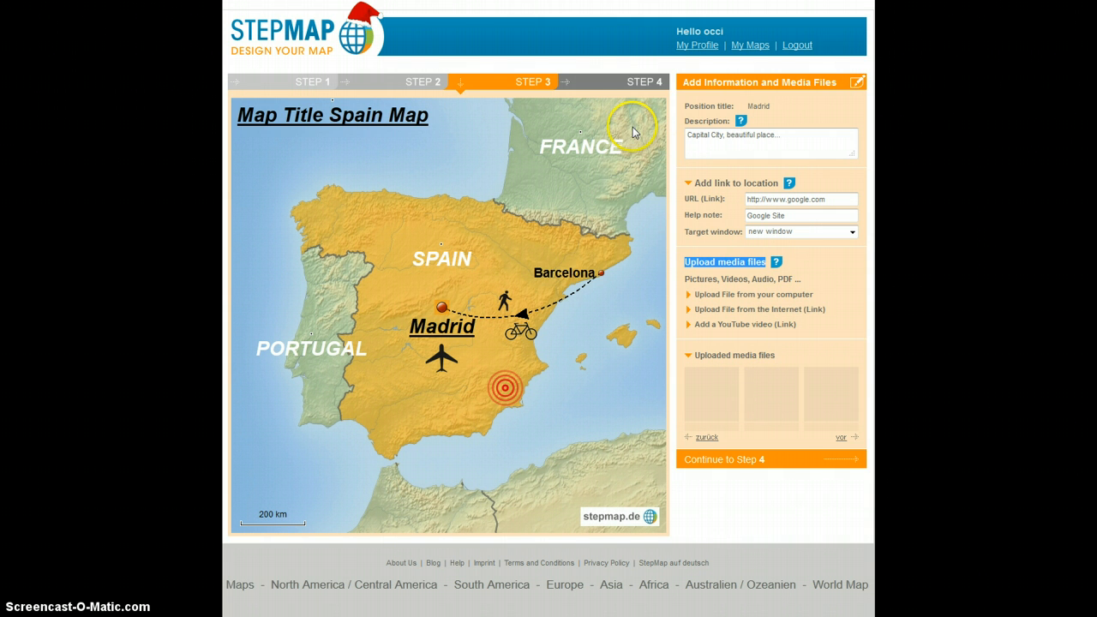
click(627, 90)
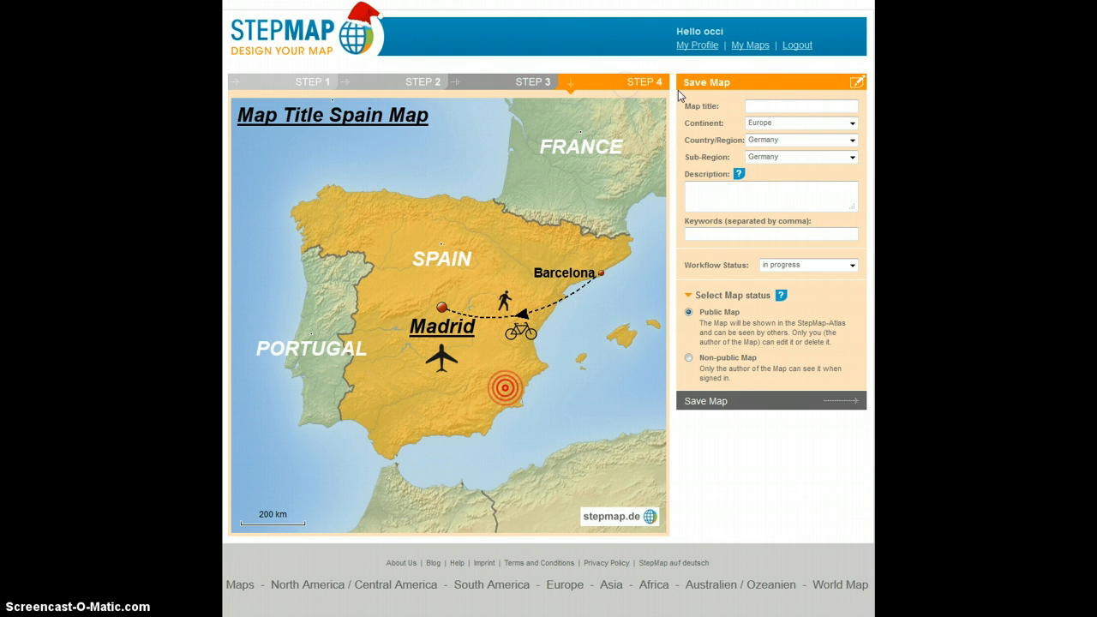
- Enter 'Spain' as the map title and description
click(781, 106)
text(Spain)
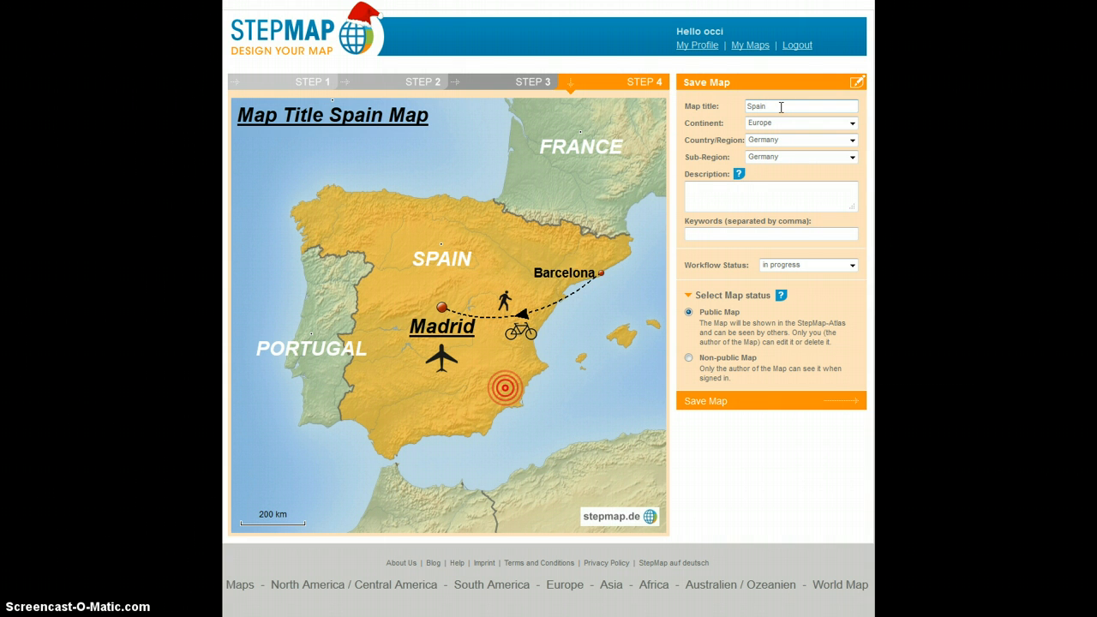
drag(781, 107, 730, 109)
key(ctrl+c)
click(712, 185)
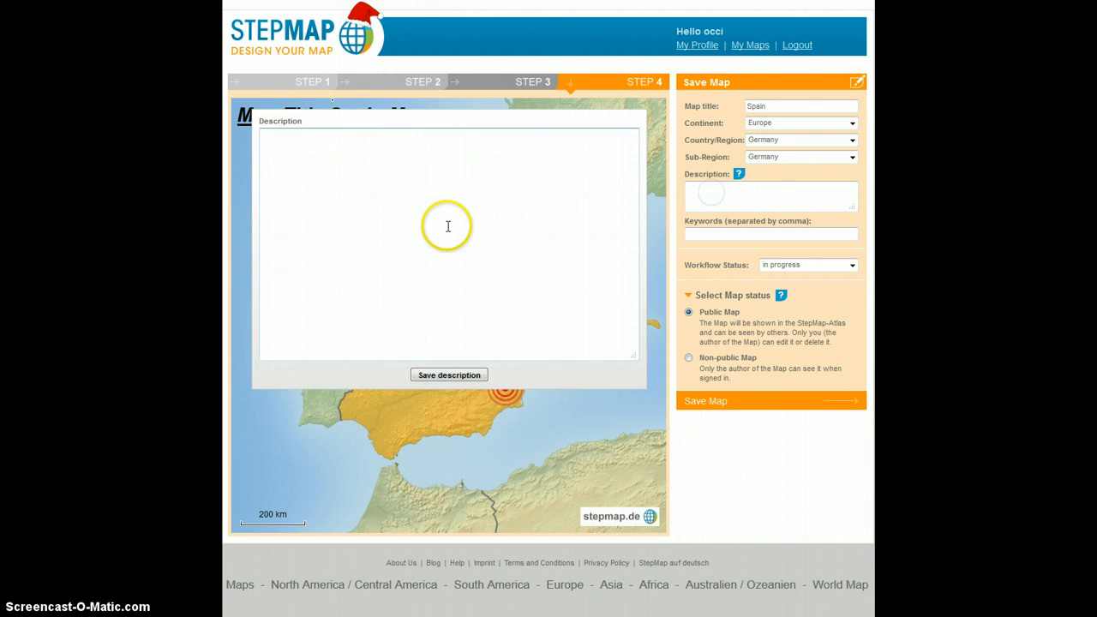
key(ctrl+v)
click(450, 374)
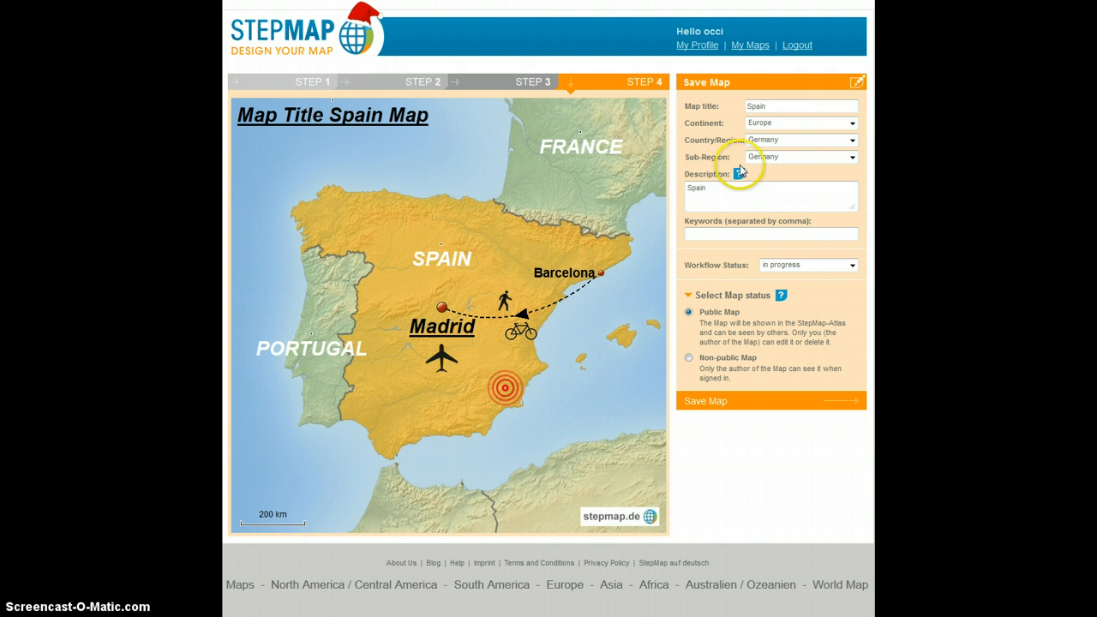
drag(684, 181, 686, 175)
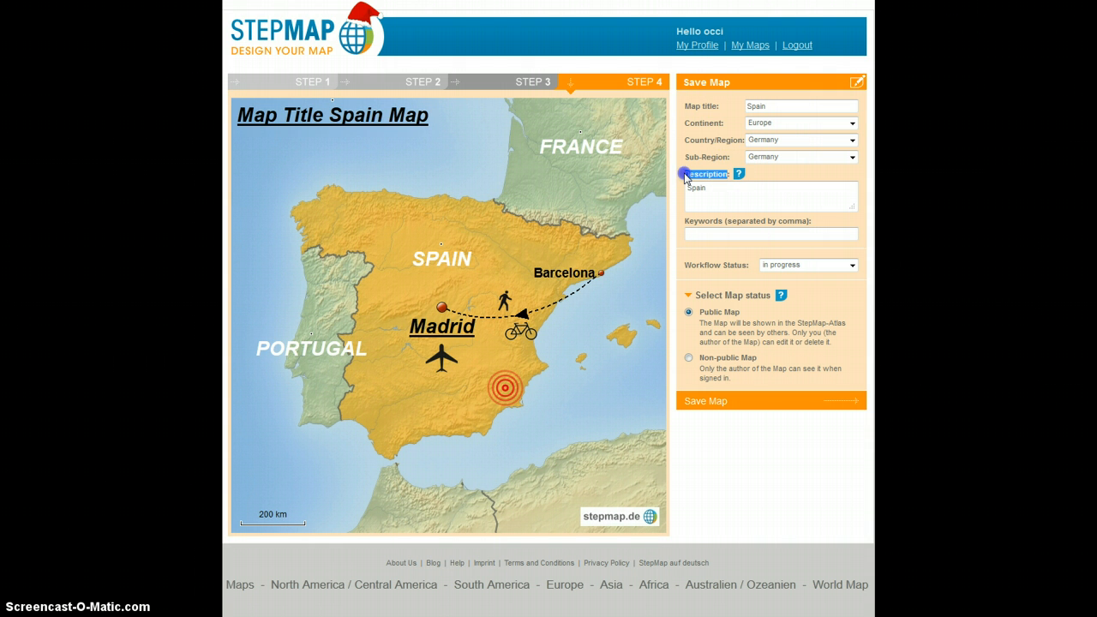
- Set country to Spain, add keywords 'Spain, Test', and save the map publicly
click(771, 141)
drag(851, 190, 855, 296)
click(794, 299)
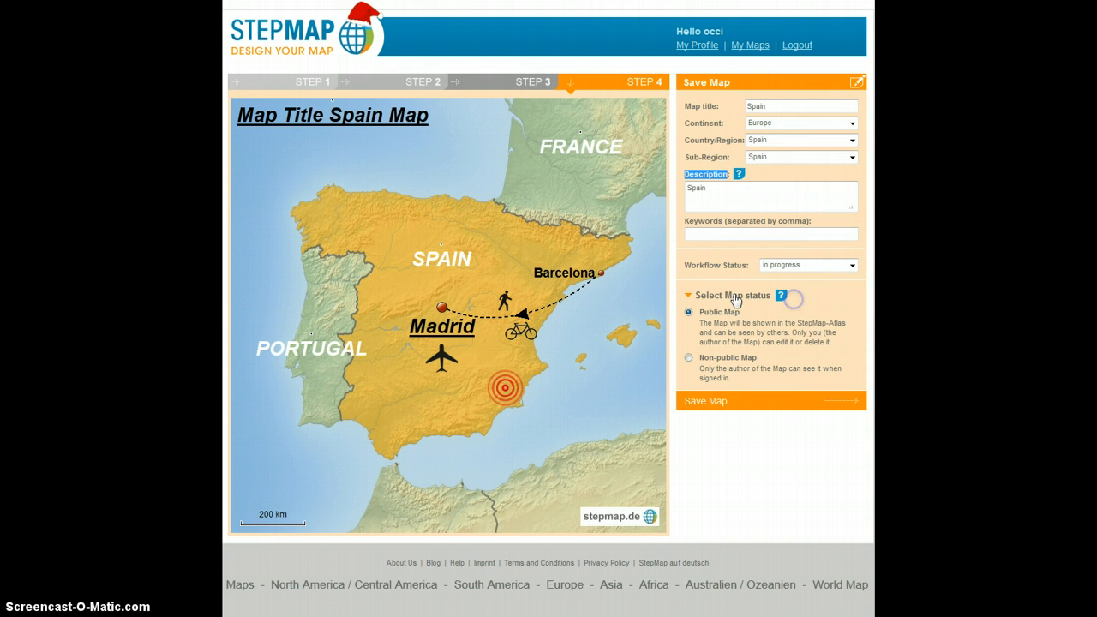
click(703, 239)
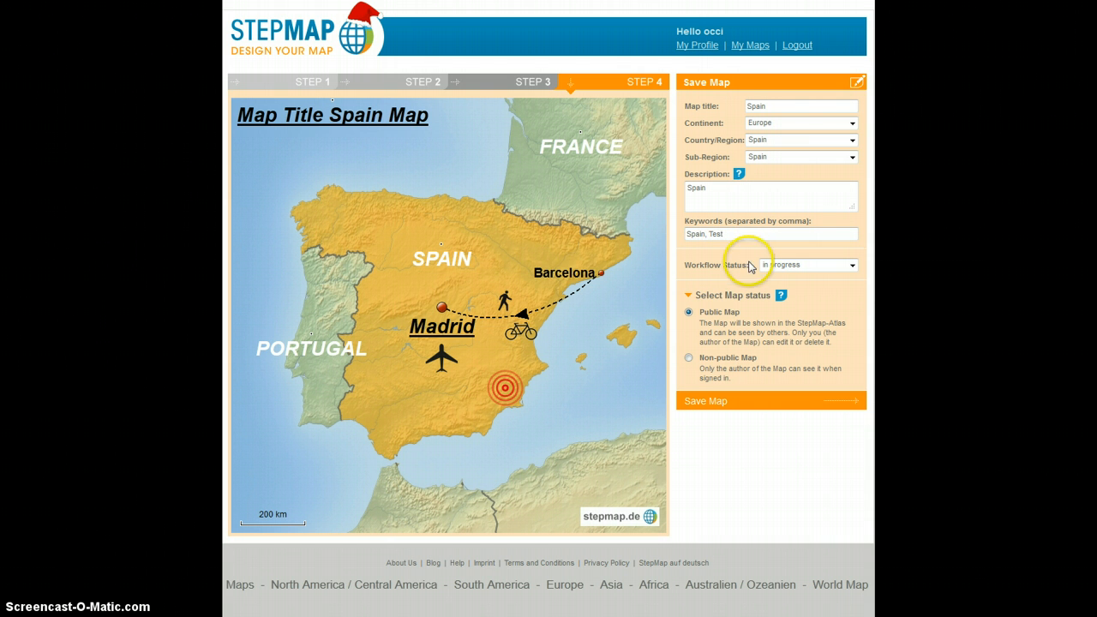
drag(742, 314, 703, 315)
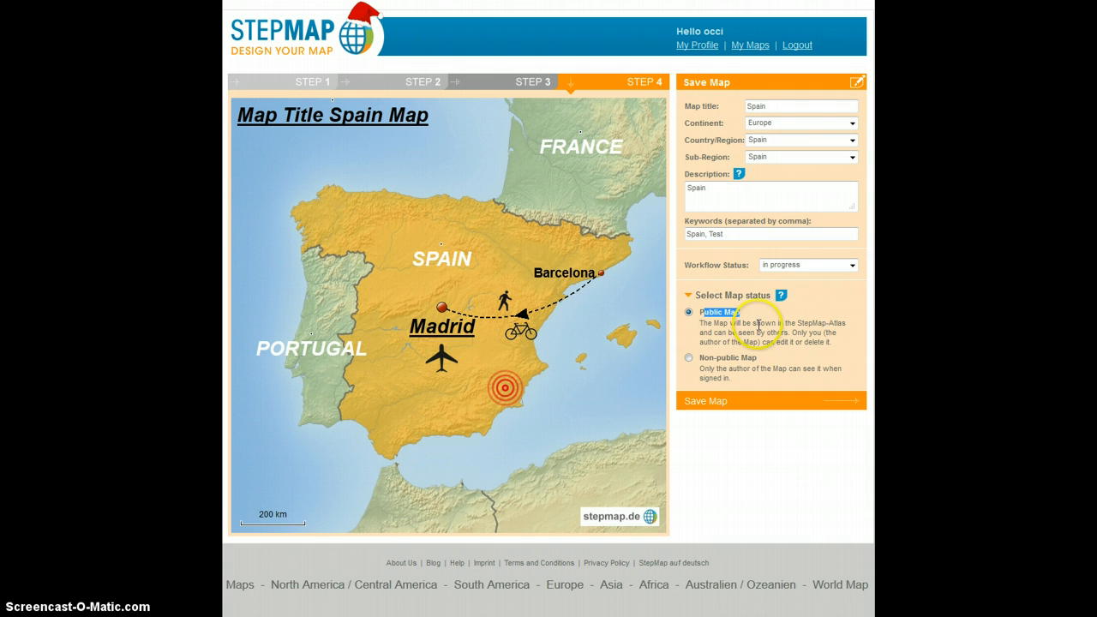
drag(740, 315, 701, 314)
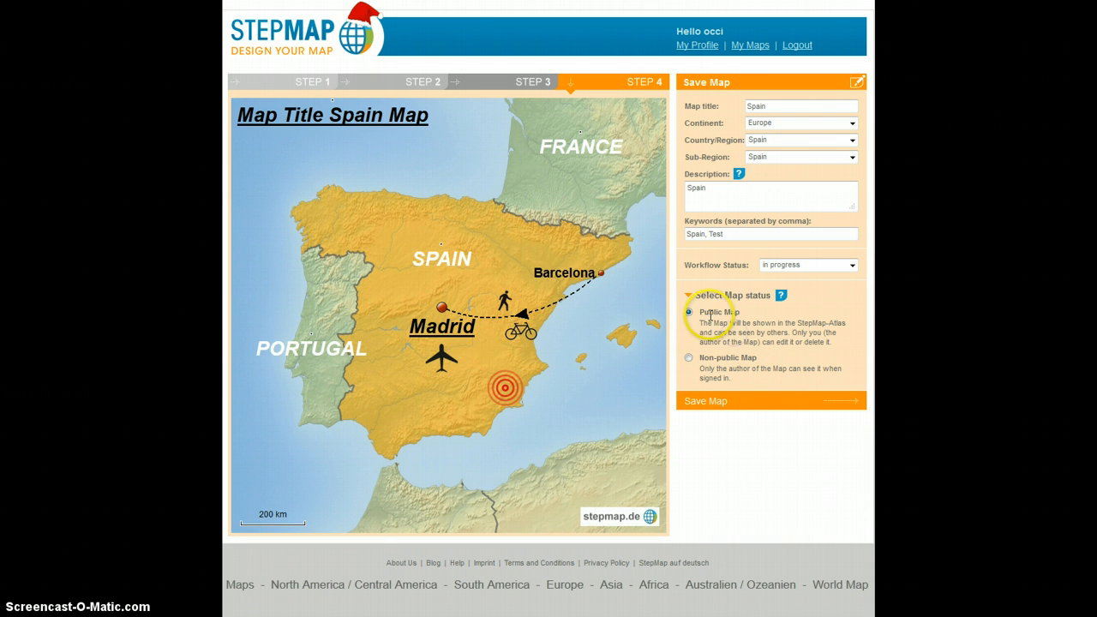
click(704, 316)
click(698, 401)
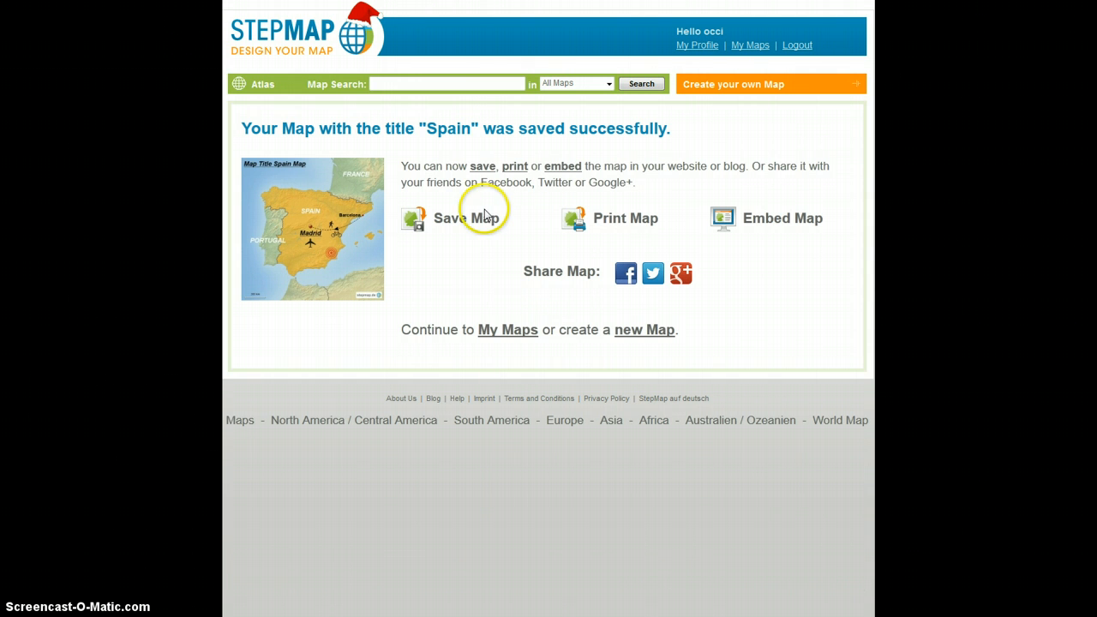
- View the saved Spain map's own page in the StepMap atlas
drag(744, 220, 677, 224)
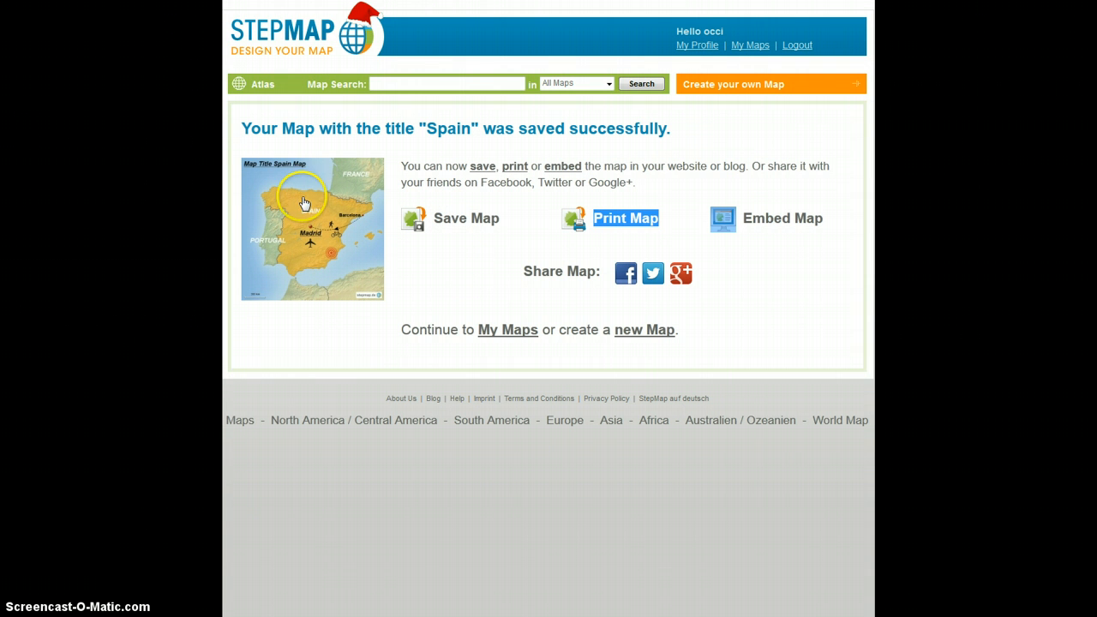
drag(242, 129, 675, 129)
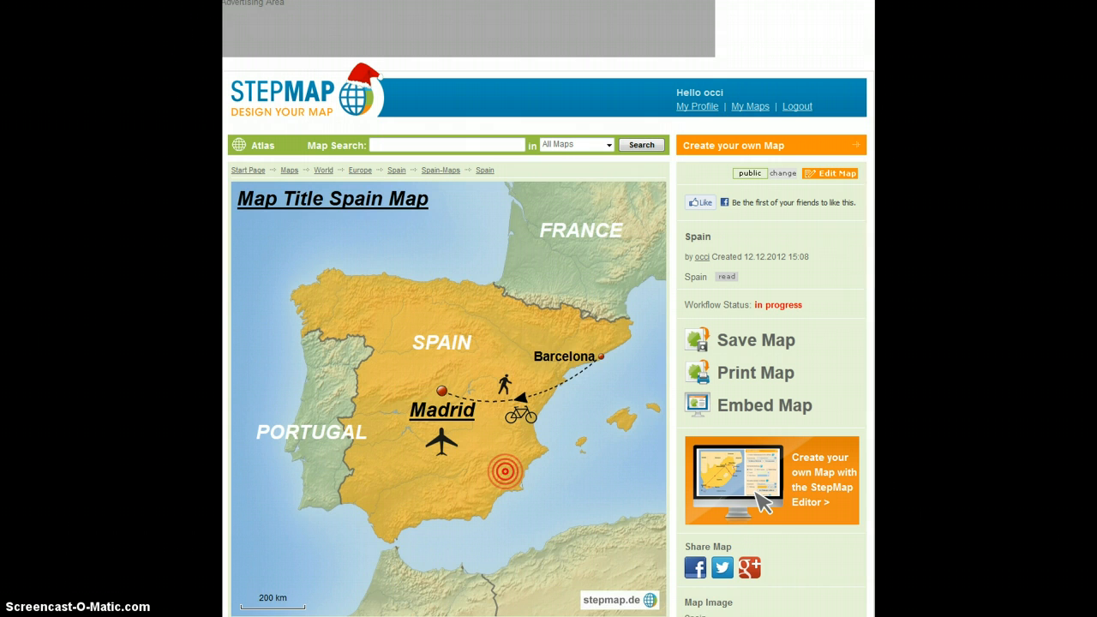
scroll(761, 471, down, 1)
scroll(557, 203, down, 1)
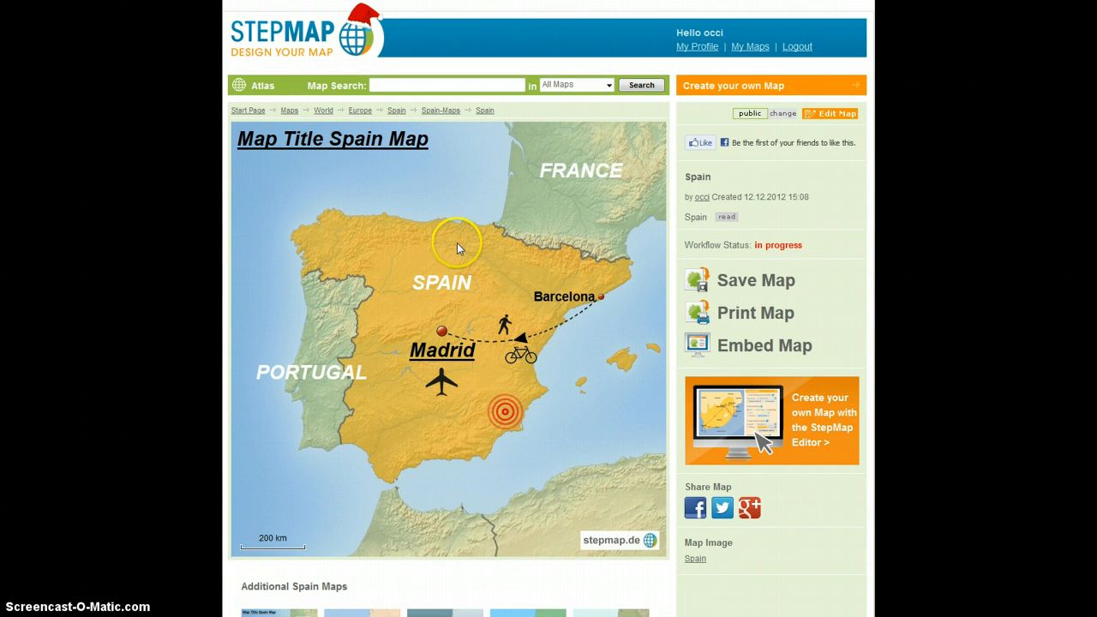
click(441, 331)
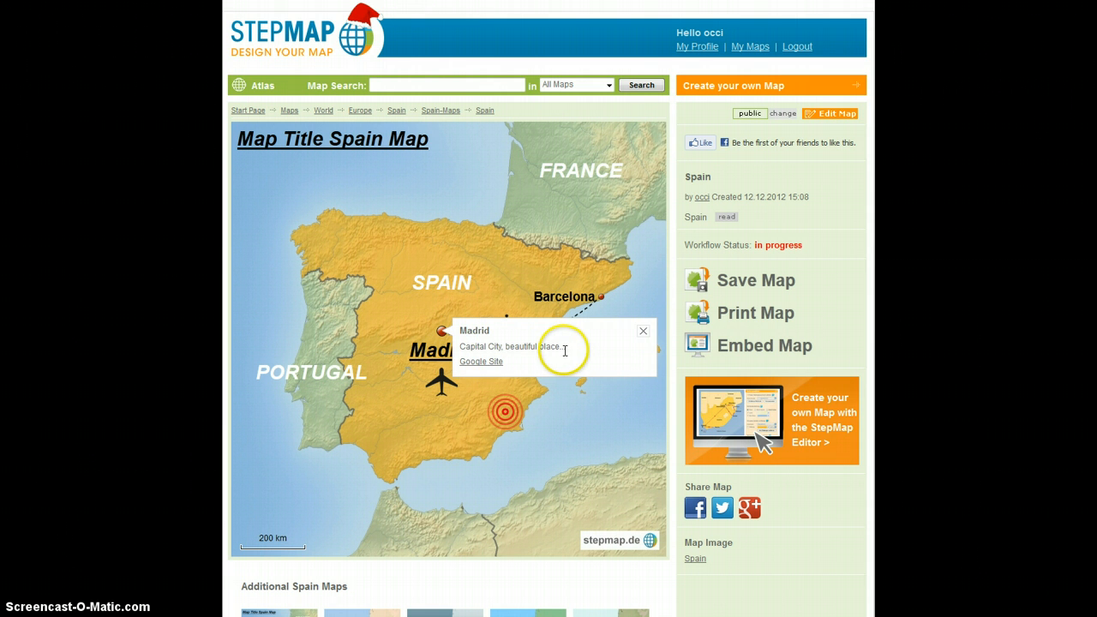
drag(565, 347, 461, 347)
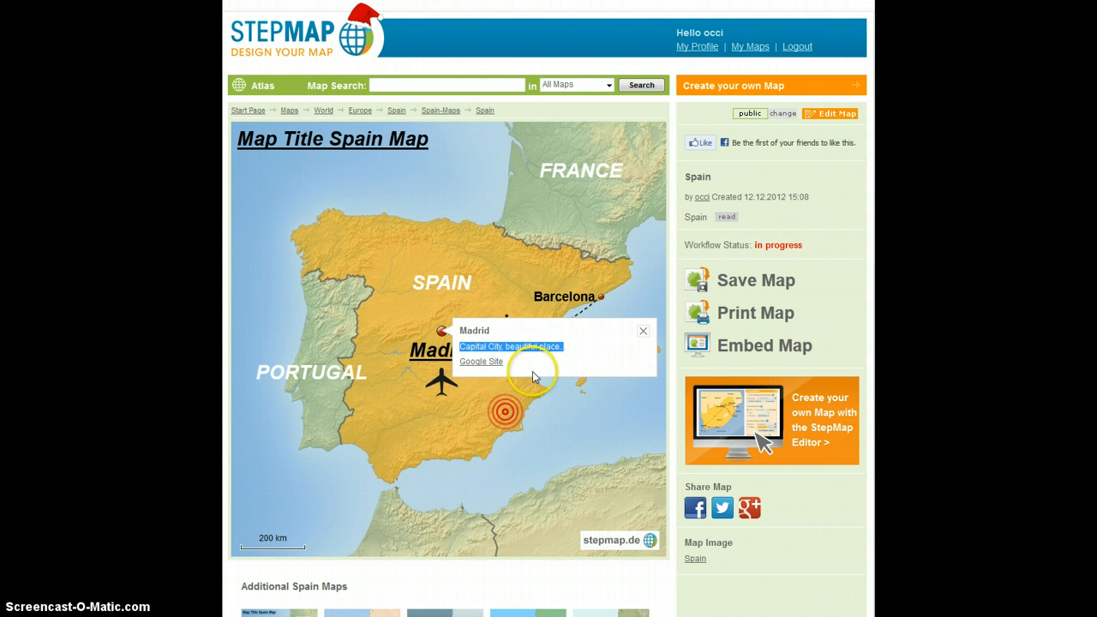
click(643, 331)
scroll(609, 292, up, 1)
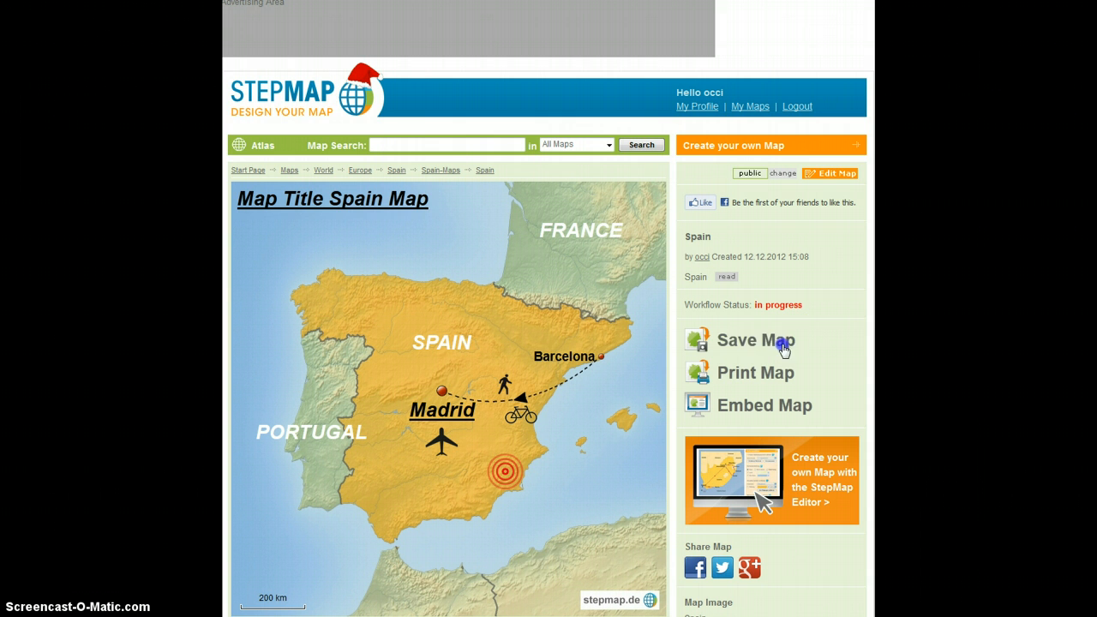
drag(717, 341, 794, 346)
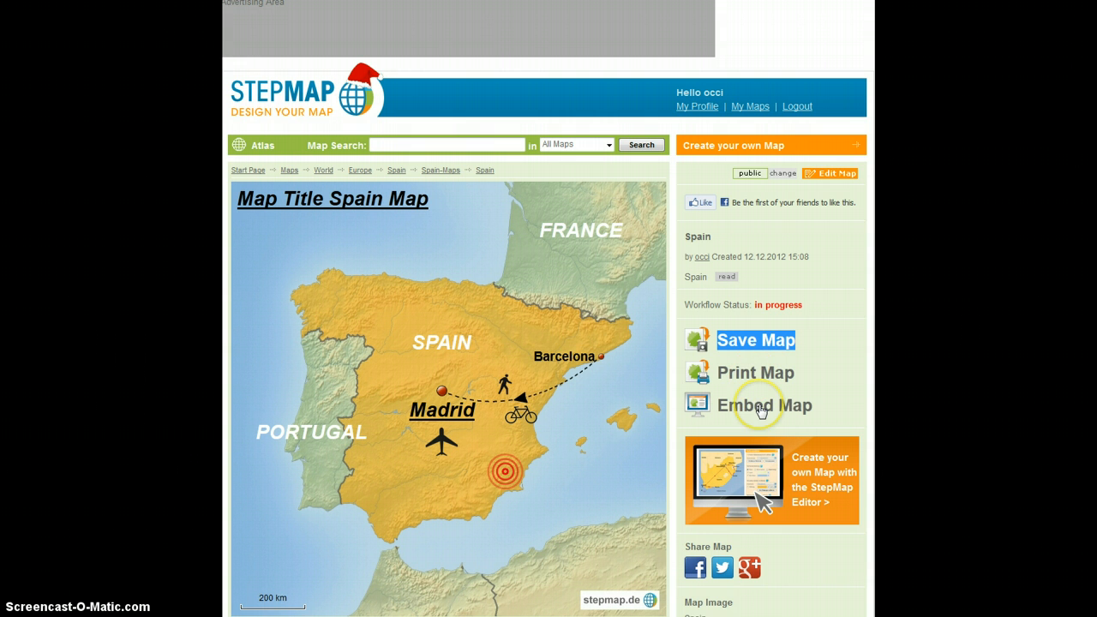
scroll(761, 411, down, 1)
scroll(761, 411, down, 1)
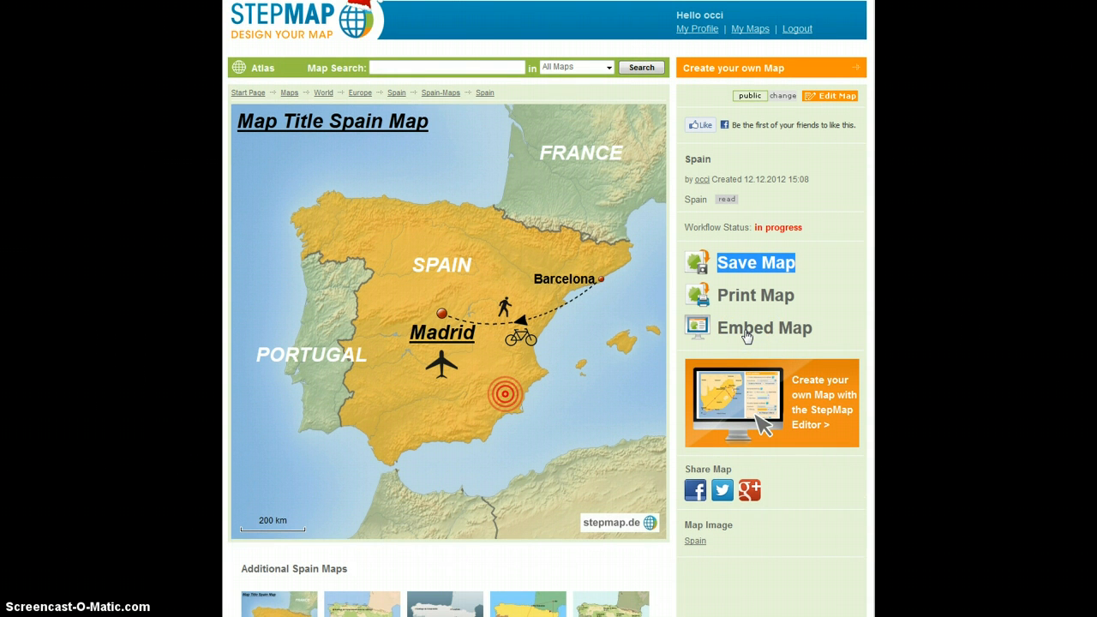
scroll(745, 336, up, 2)
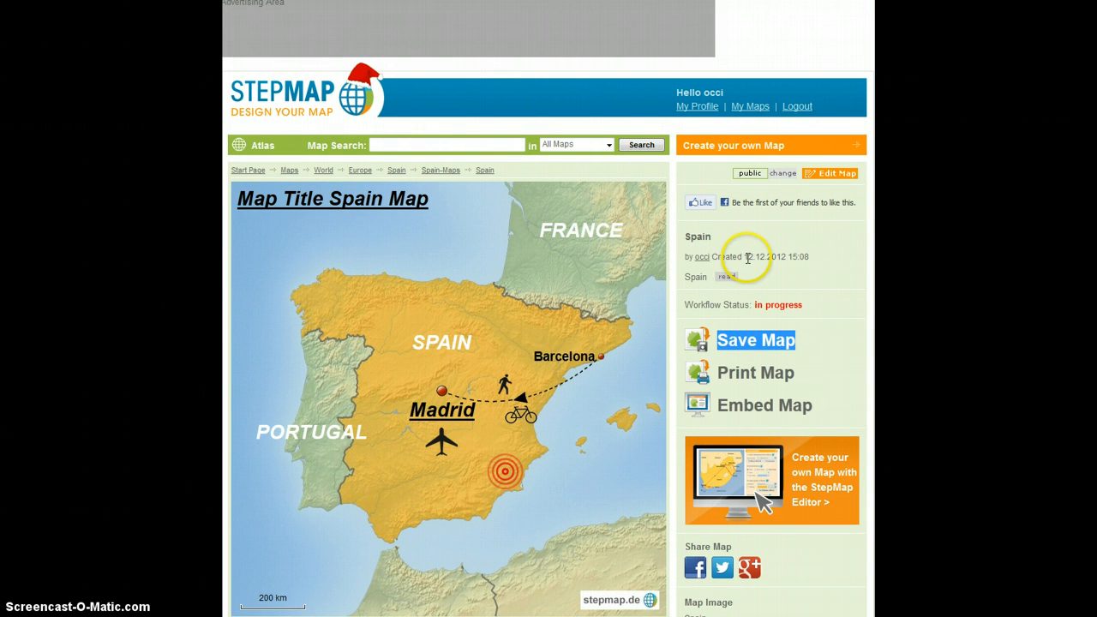
scroll(710, 285, down, 2)
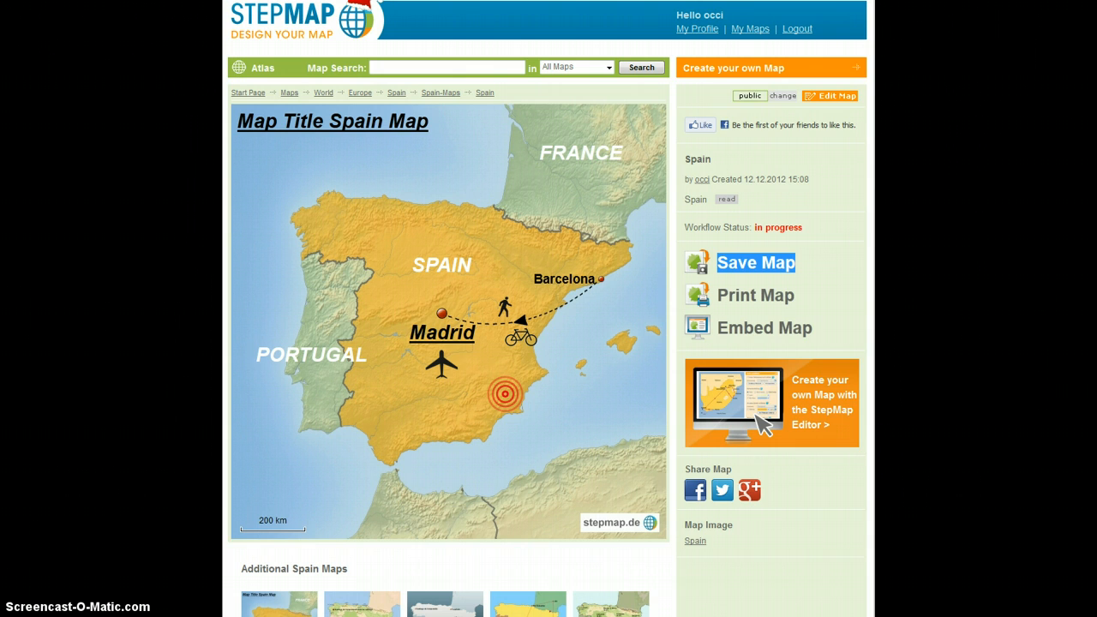